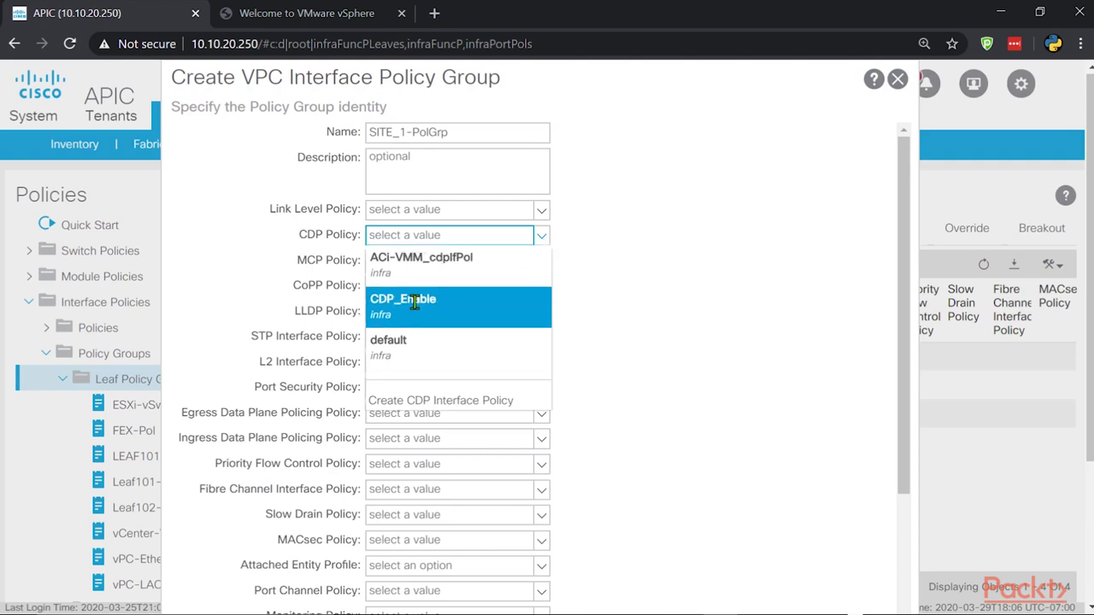
Step: Set CDP to CDP_Enable and link level to 1gbe, then submit the SITE_1-PolGrp policy group
{"action": "left_click", "coordinate": [416, 301]}
{"action": "left_click", "coordinate": [420, 211]}
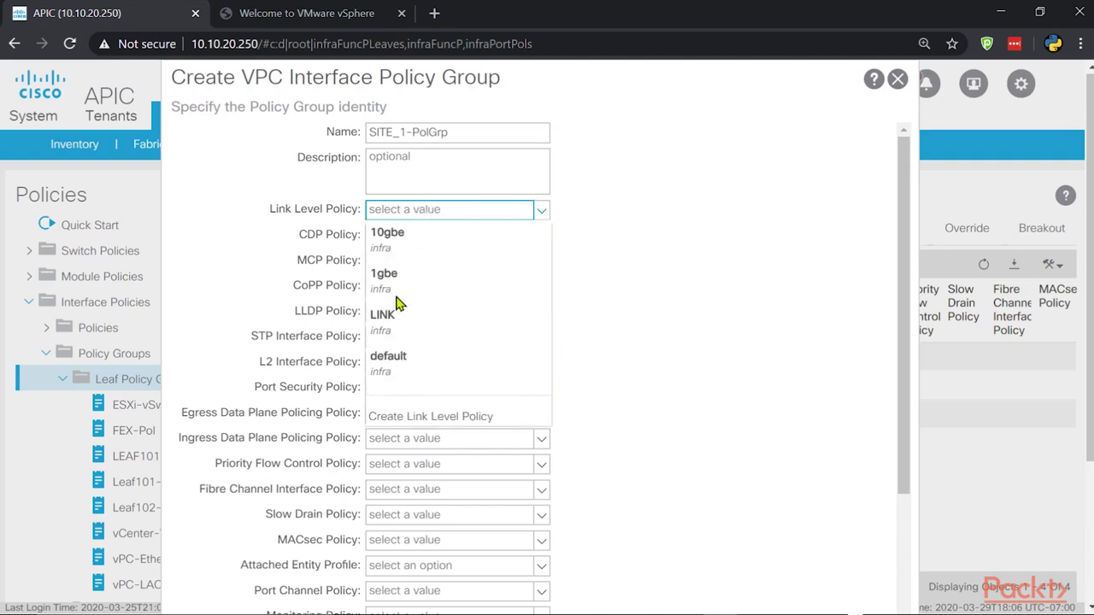
{"action": "left_click", "coordinate": [421, 278]}
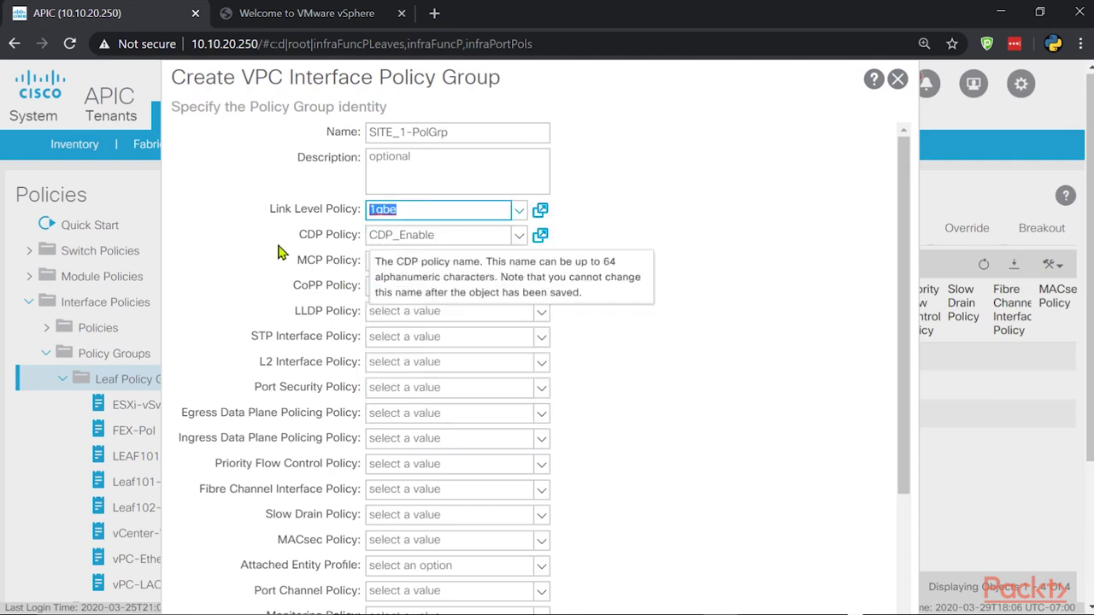
{"action": "scroll", "coordinate": [281, 251], "scroll_direction": "down", "scroll_amount": 5}
{"action": "scroll", "coordinate": [289, 258], "scroll_direction": "up", "scroll_amount": 5}
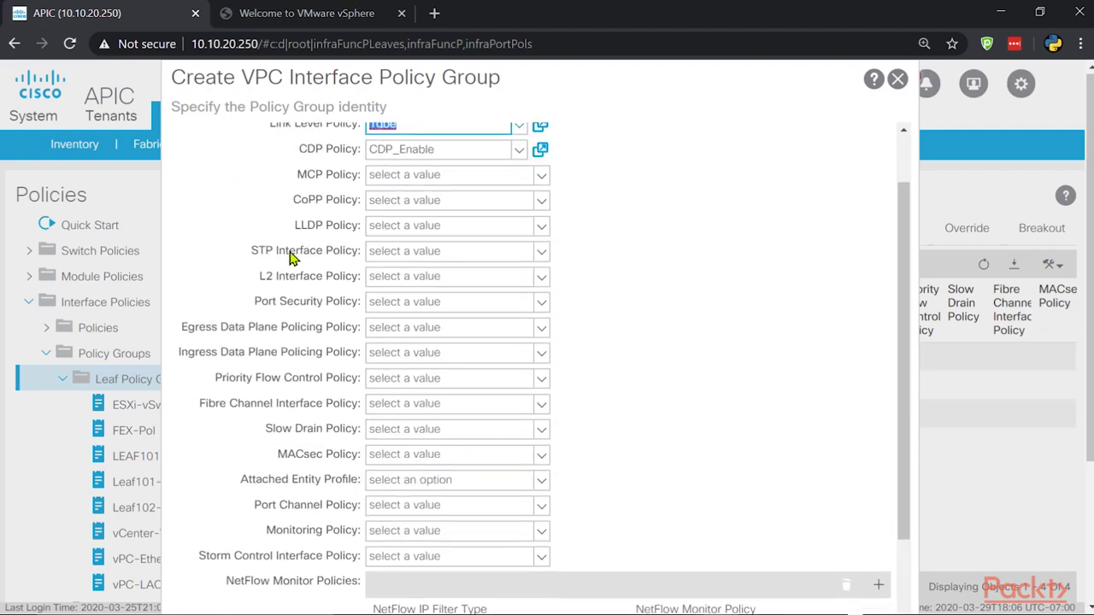
{"action": "scroll", "coordinate": [733, 525], "scroll_direction": "down", "scroll_amount": 10}
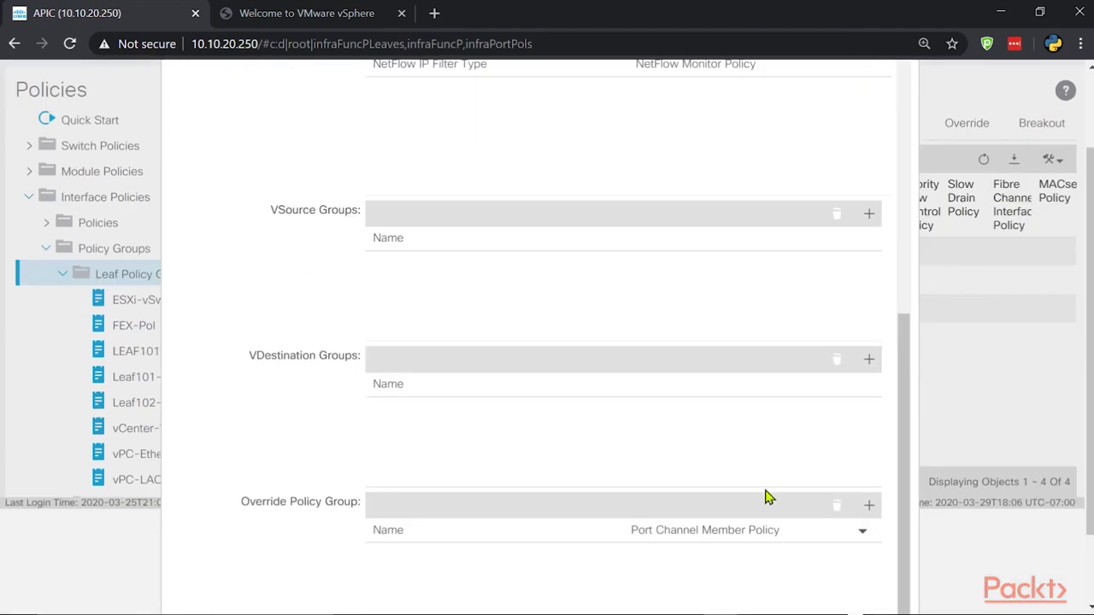
{"action": "left_click", "coordinate": [863, 589]}
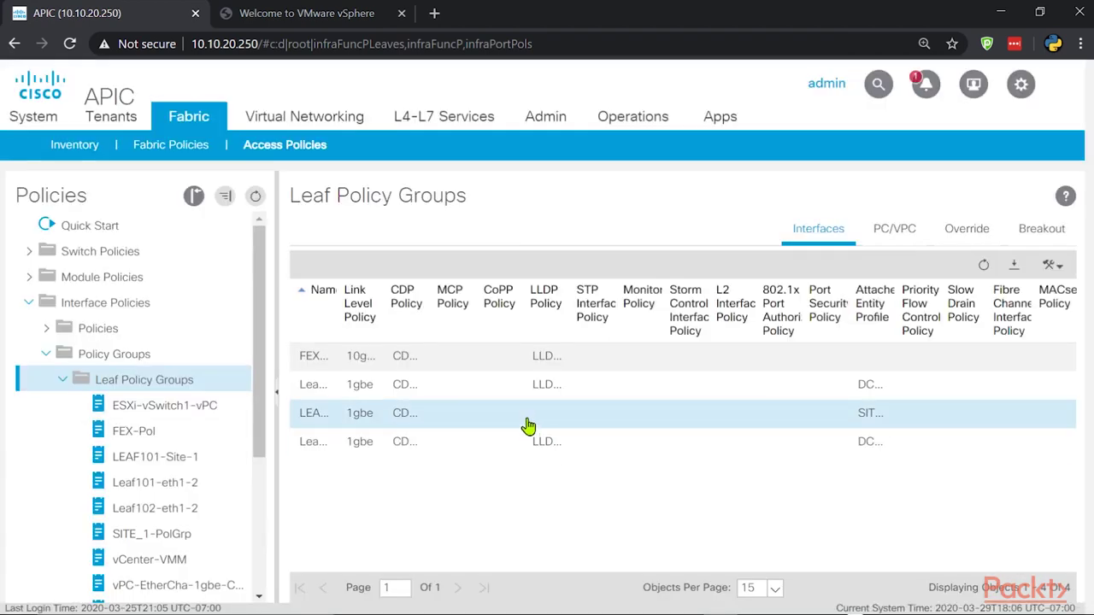
Step: Start a new leaf interface profile under Leaf Profiles named SITE-1_INT_Profile
{"action": "key", "text": "ctrl+minus"}
{"action": "scroll", "coordinate": [128, 368], "scroll_direction": "down", "scroll_amount": 3}
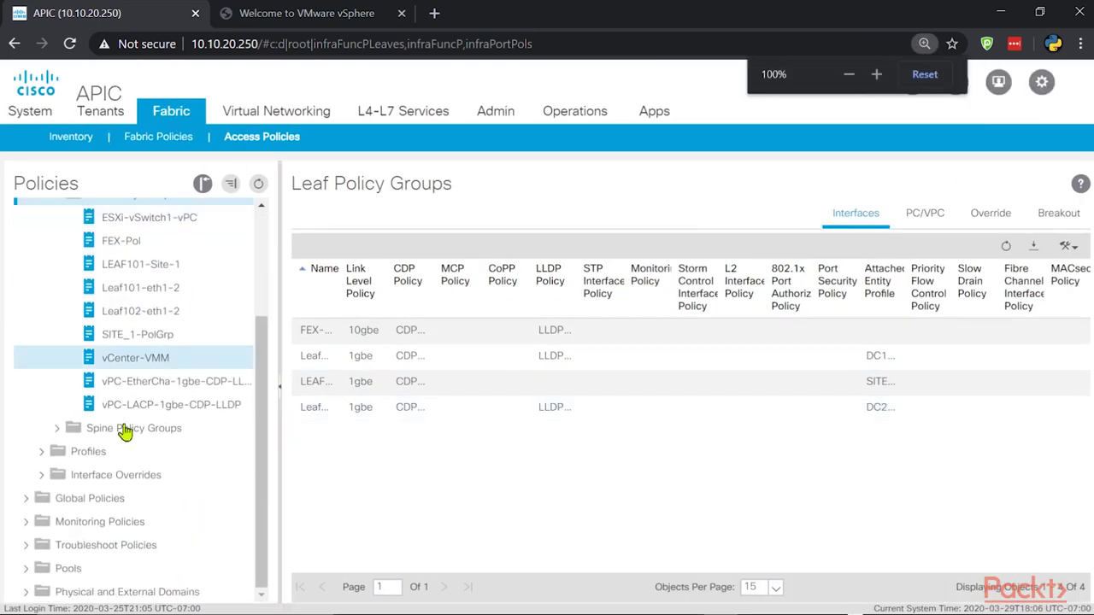
{"action": "left_click", "coordinate": [40, 456]}
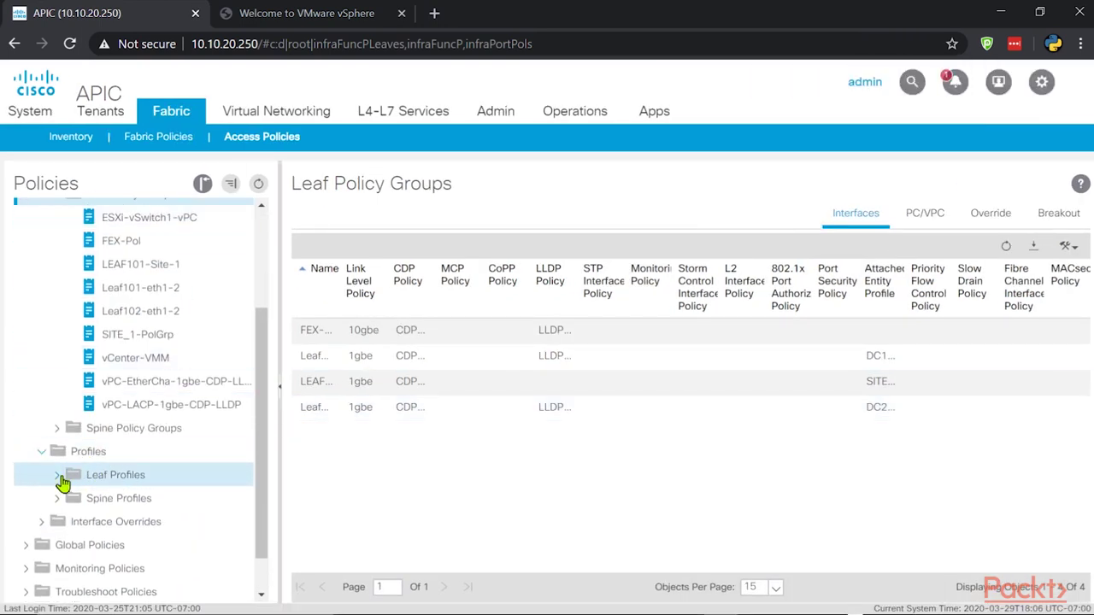
{"action": "left_click", "coordinate": [58, 477]}
{"action": "right_click", "coordinate": [119, 480]}
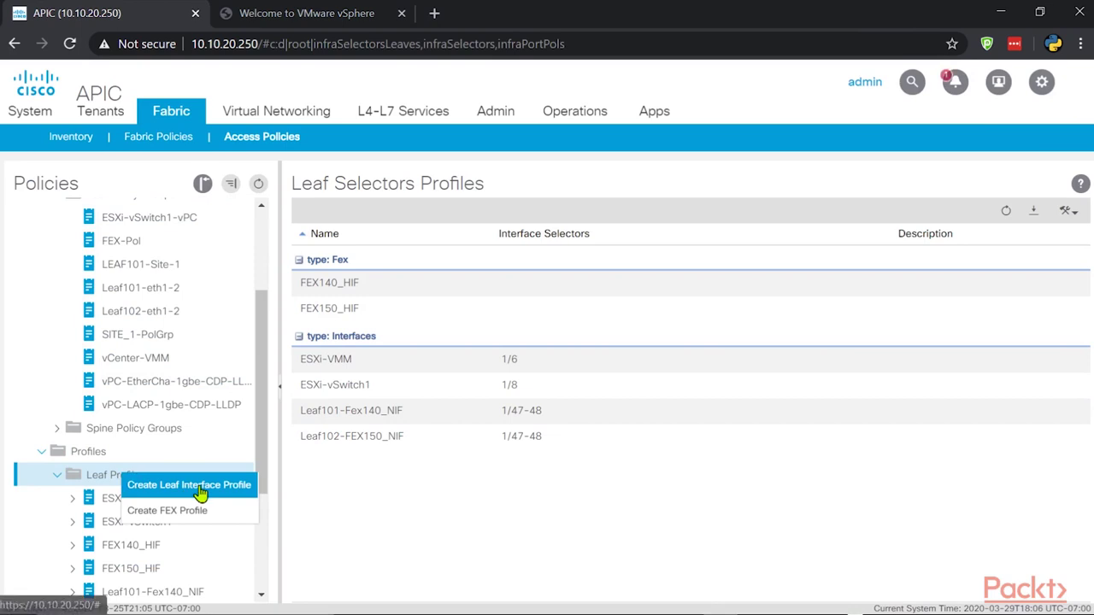
{"action": "left_click", "coordinate": [195, 486]}
{"action": "left_click", "coordinate": [452, 151]}
{"action": "type", "text": "SITE-1_INT_Profile"}
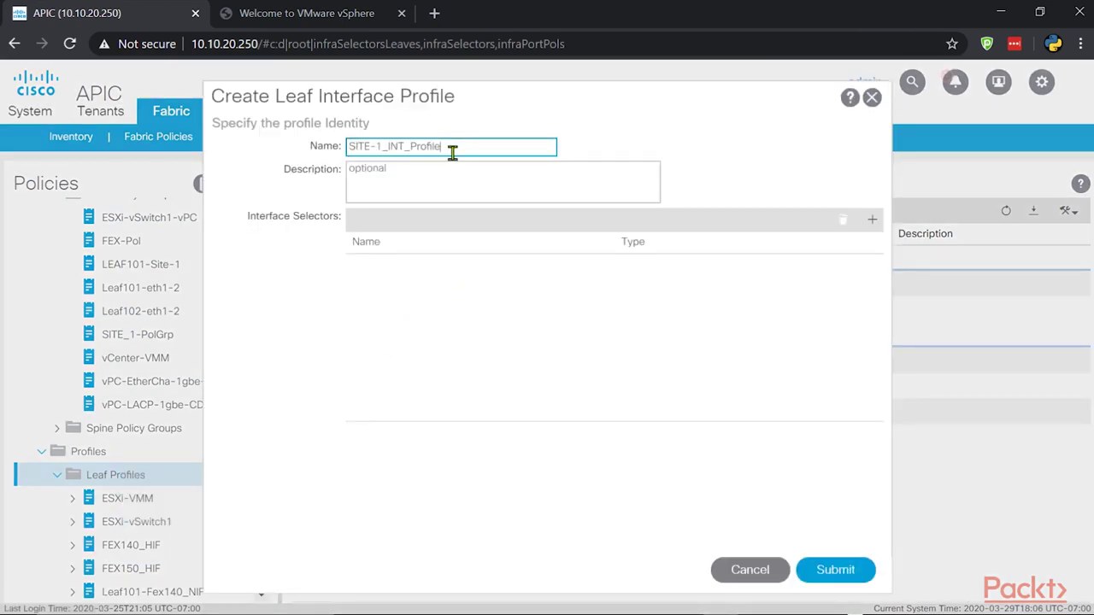
Step: Add access port selector Site-1_Int-Eth1-2 for interface 1/2 using SITE_1-PolGrp, and submit the profile
{"action": "left_click", "coordinate": [872, 220]}
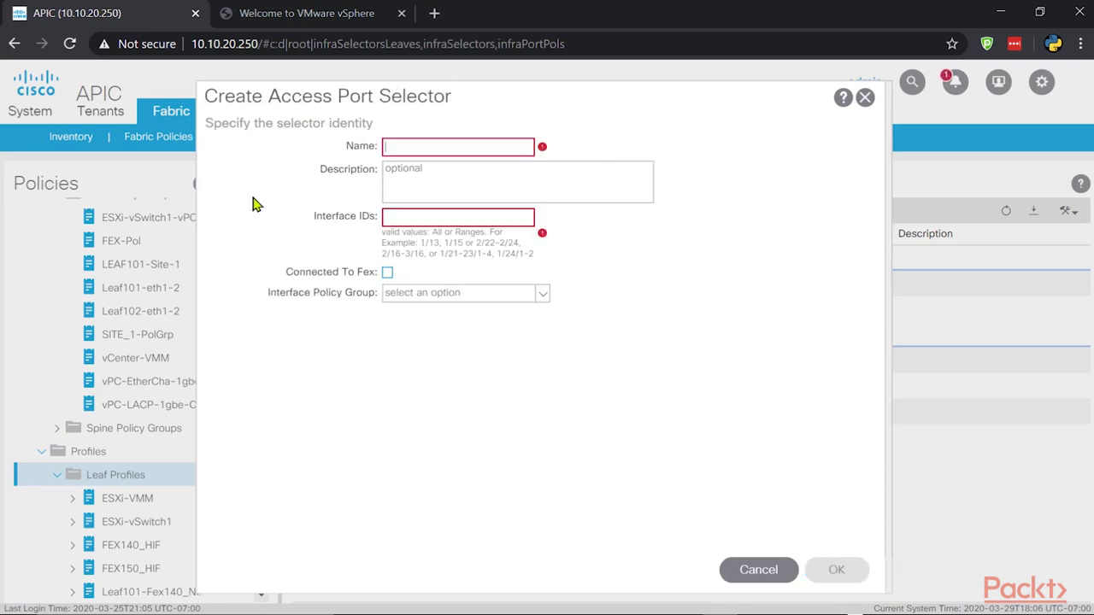
{"action": "left_click", "coordinate": [416, 149]}
{"action": "type", "text": "Site-1_Int"}
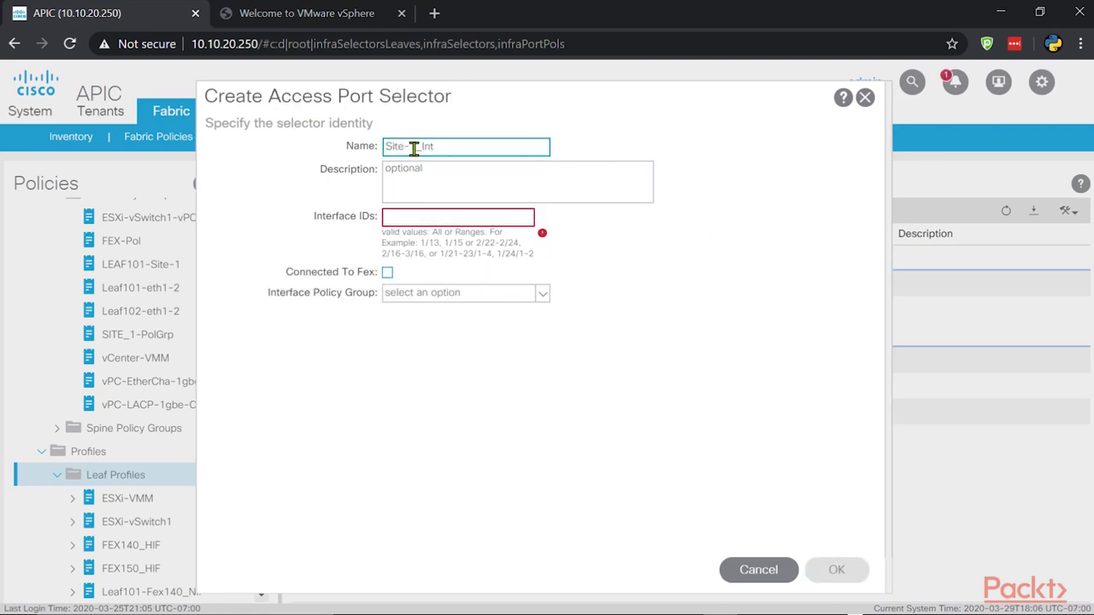
{"action": "type", "text": "-Eth1-3"}
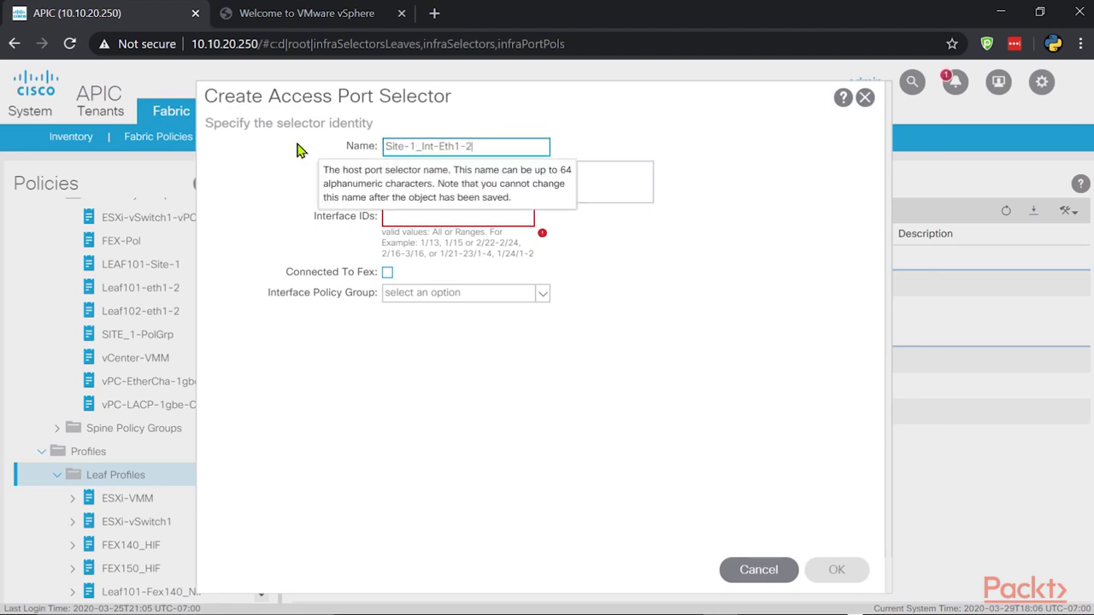
{"action": "left_click", "coordinate": [504, 216]}
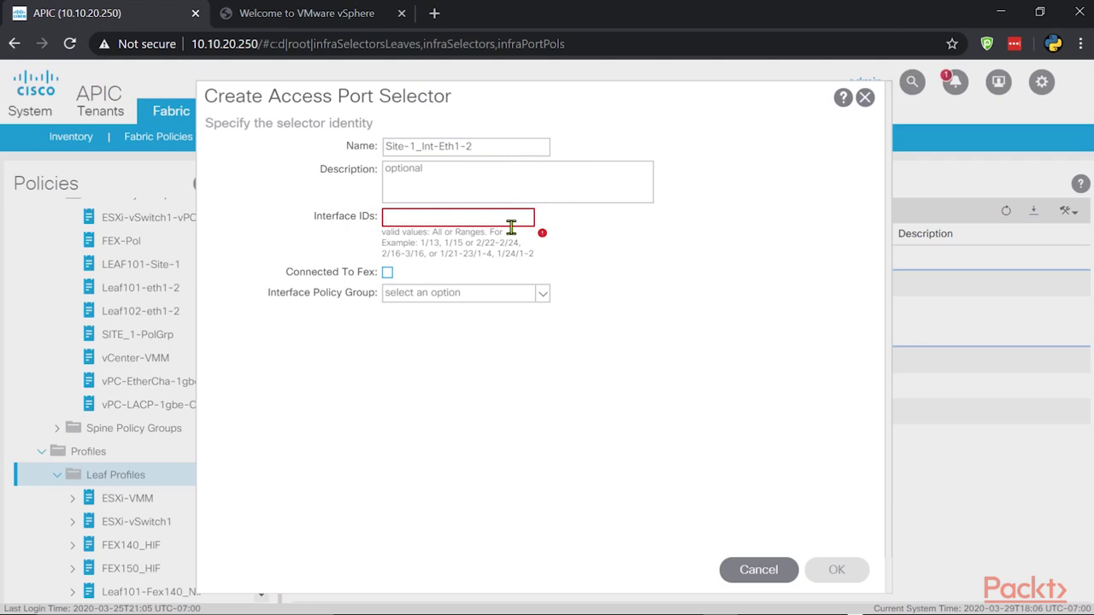
{"action": "type", "text": "1/2"}
{"action": "left_click", "coordinate": [452, 294]}
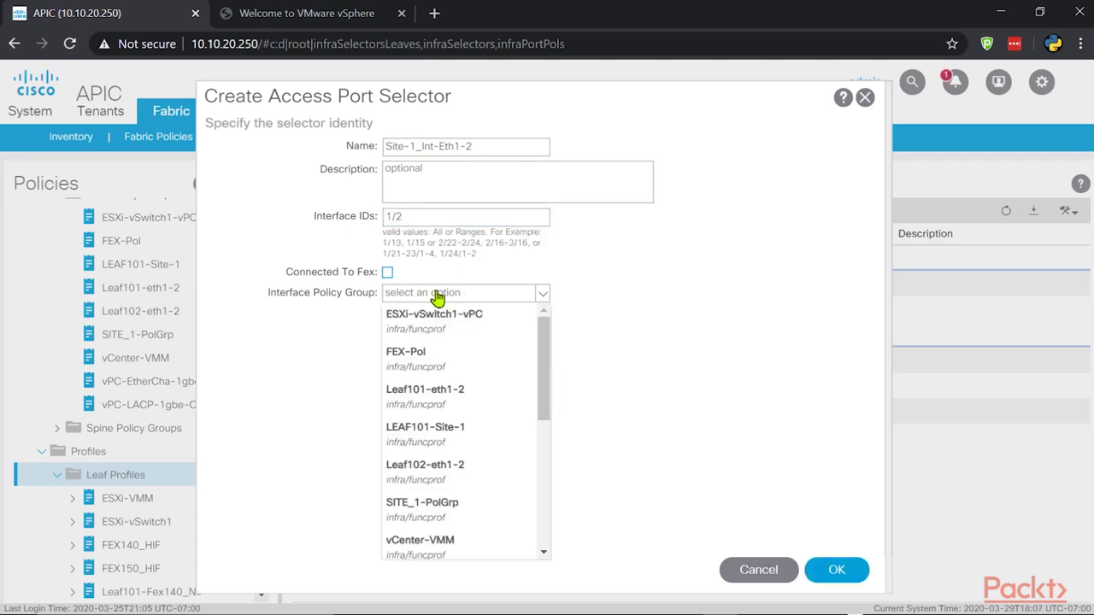
{"action": "left_click", "coordinate": [425, 505]}
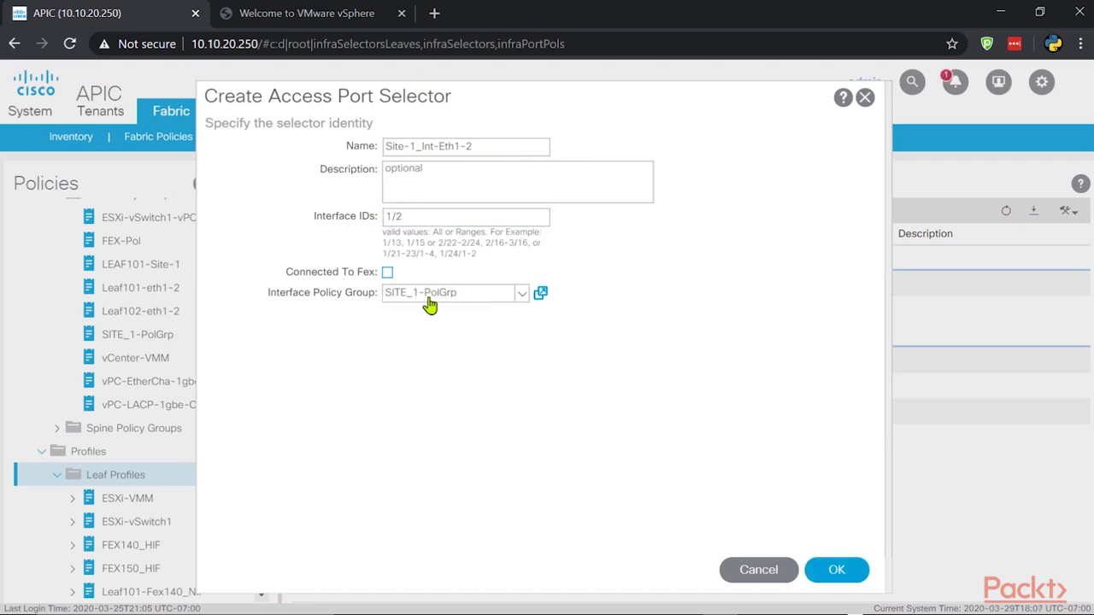
{"action": "left_click", "coordinate": [836, 570]}
{"action": "left_click", "coordinate": [850, 571]}
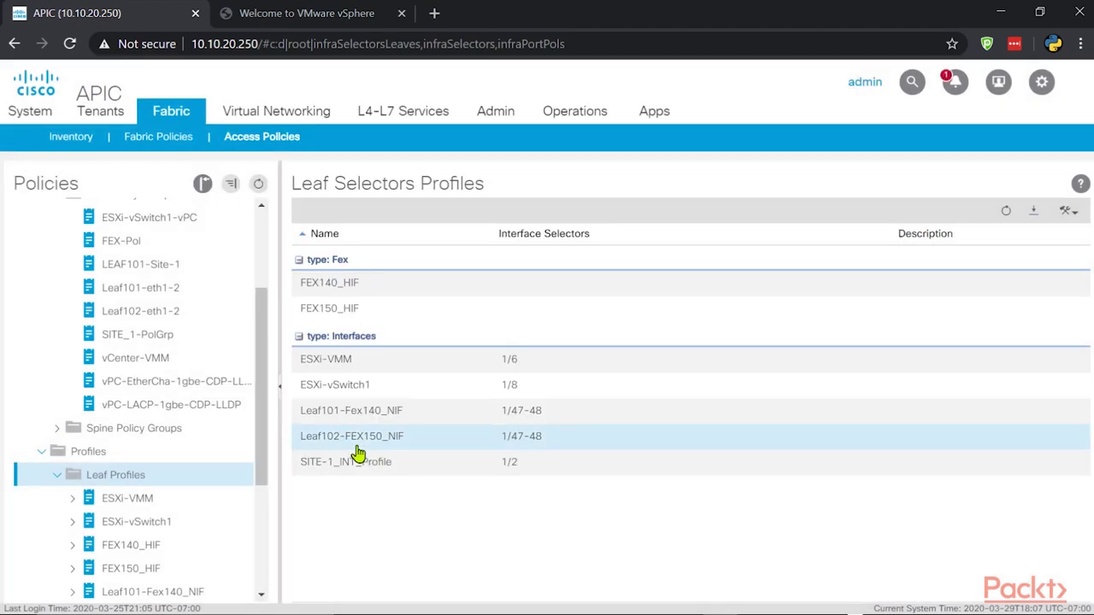
Step: Open the LEAF101-LEAF102-vPC switch leaf profile under Switch Policies
{"action": "scroll", "coordinate": [175, 427], "scroll_direction": "down", "scroll_amount": 2}
{"action": "scroll", "coordinate": [171, 422], "scroll_direction": "up", "scroll_amount": 4}
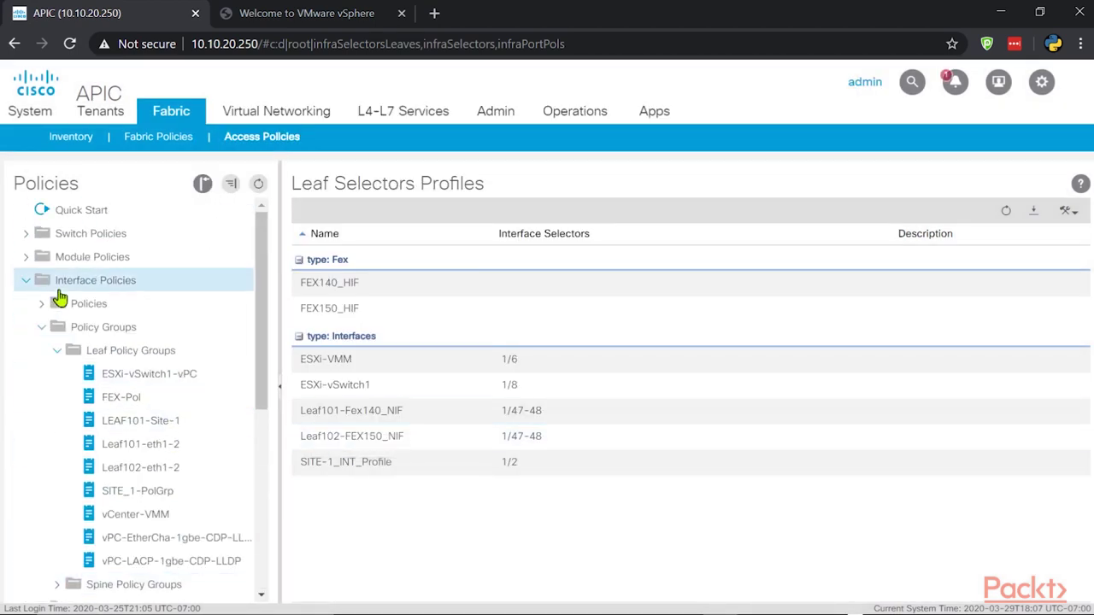
{"action": "left_click", "coordinate": [26, 234]}
{"action": "left_click", "coordinate": [41, 304]}
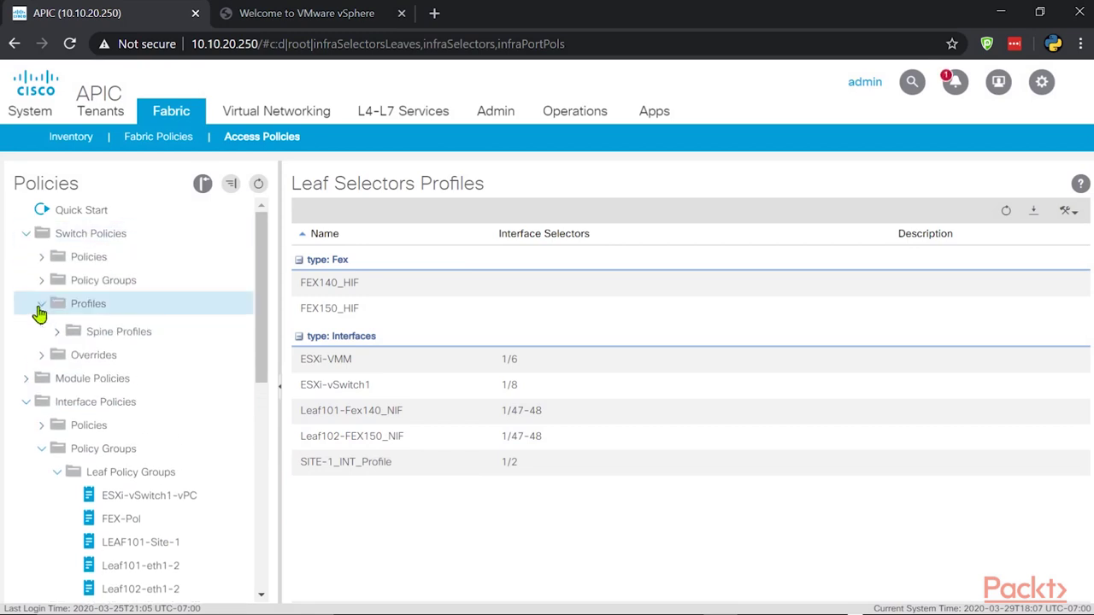
{"action": "left_click", "coordinate": [56, 327]}
{"action": "left_click", "coordinate": [204, 373]}
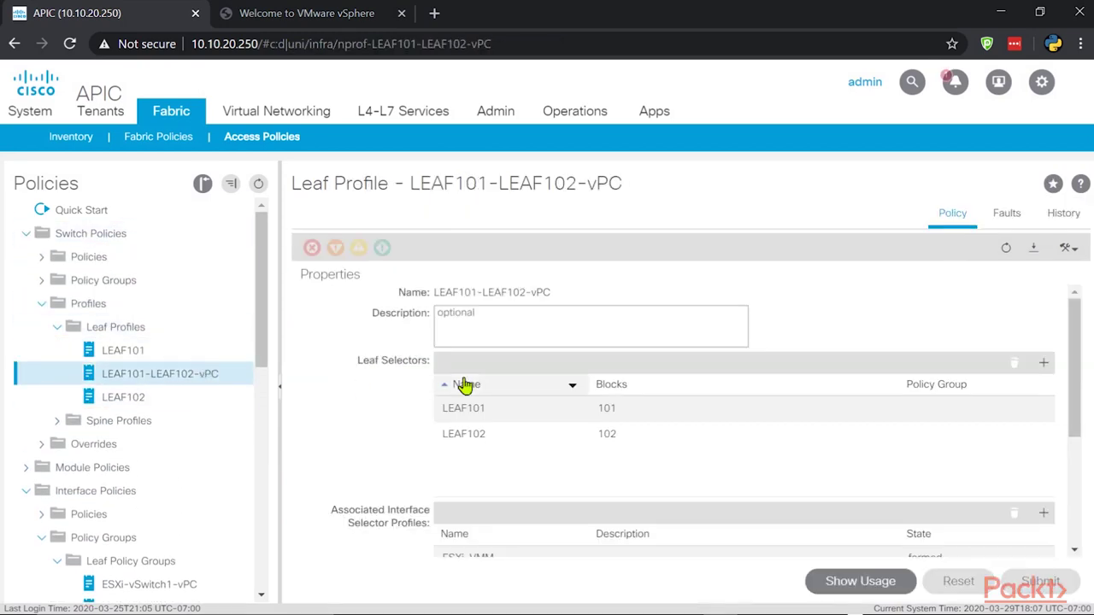
{"action": "scroll", "coordinate": [865, 510], "scroll_direction": "down", "scroll_amount": 3}
{"action": "scroll", "coordinate": [929, 486], "scroll_direction": "up", "scroll_amount": 1}
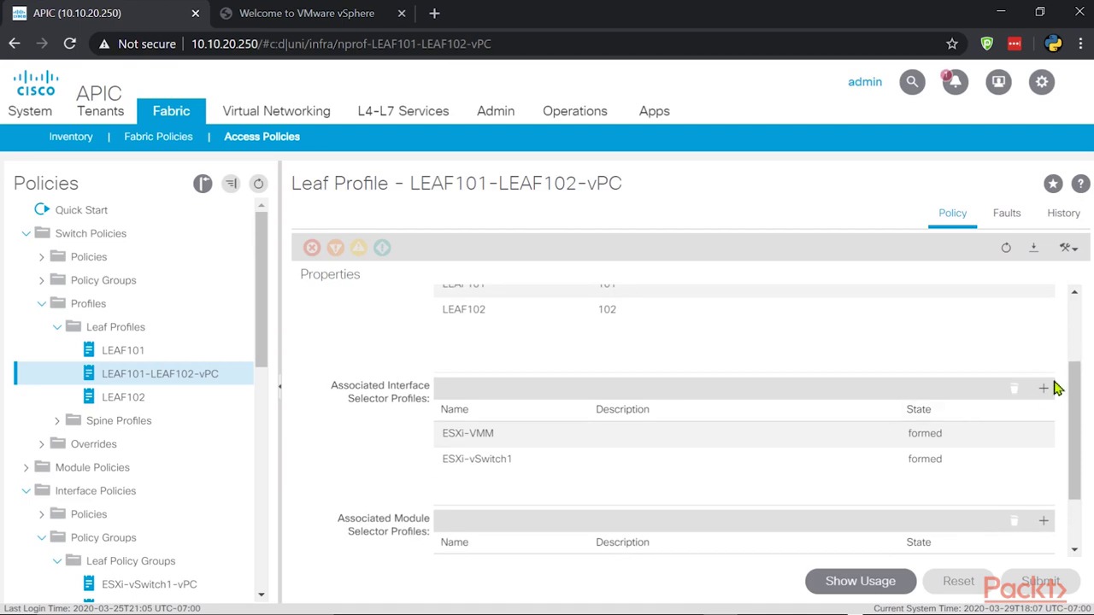
Step: Associate SITE-1_INT_Profile as an interface selector profile and submit it
{"action": "left_click", "coordinate": [1046, 389]}
{"action": "left_click", "coordinate": [522, 235]}
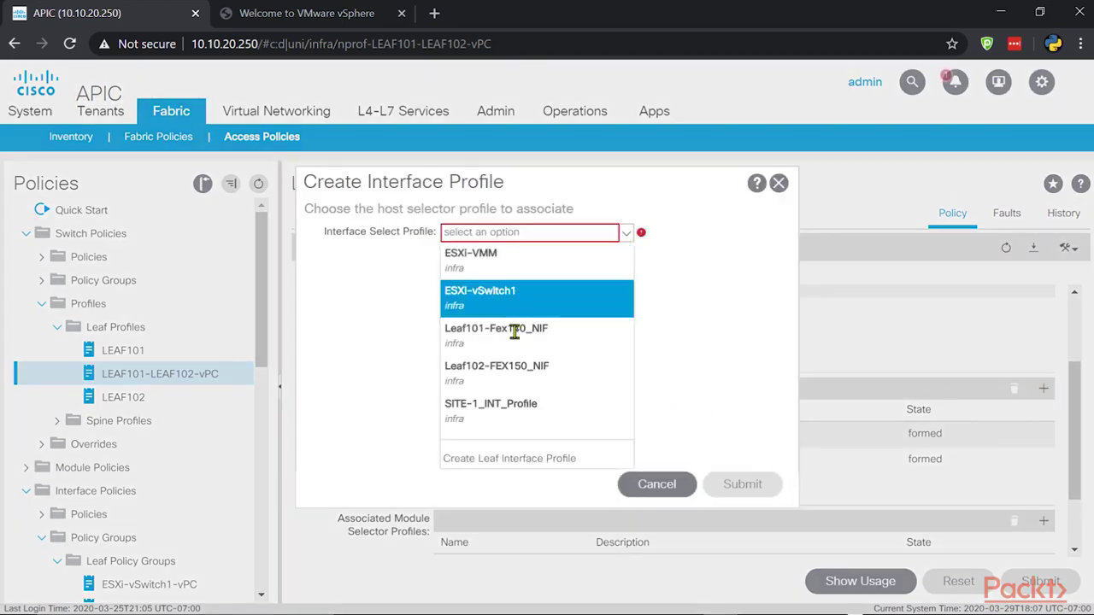
{"action": "left_click", "coordinate": [513, 410]}
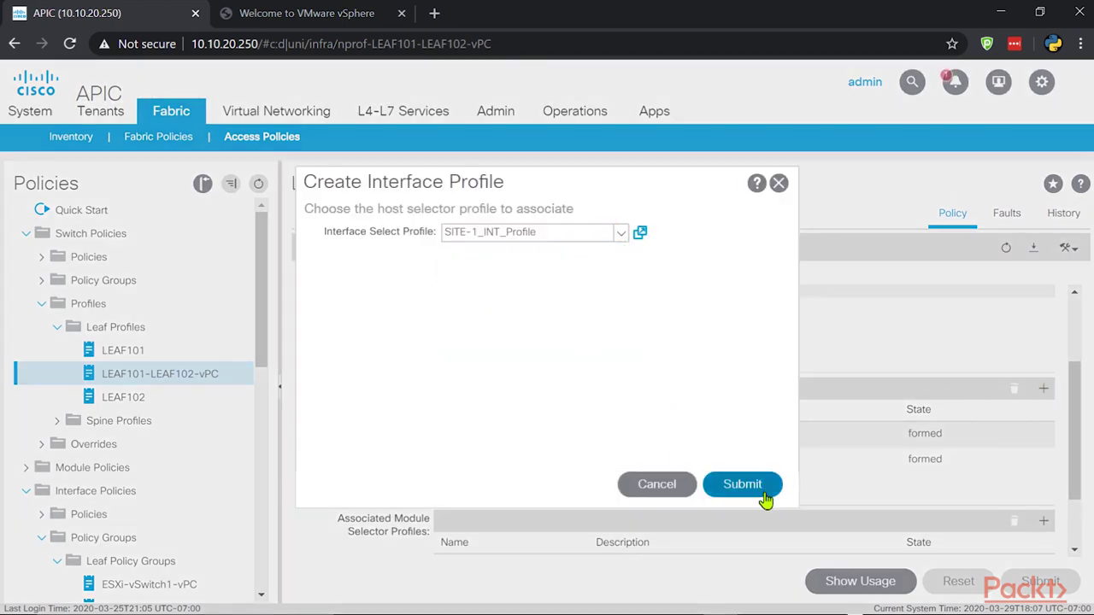
{"action": "left_click", "coordinate": [763, 487]}
{"action": "scroll", "coordinate": [342, 402], "scroll_direction": "down", "scroll_amount": 1}
{"action": "scroll", "coordinate": [210, 373], "scroll_direction": "down", "scroll_amount": 5}
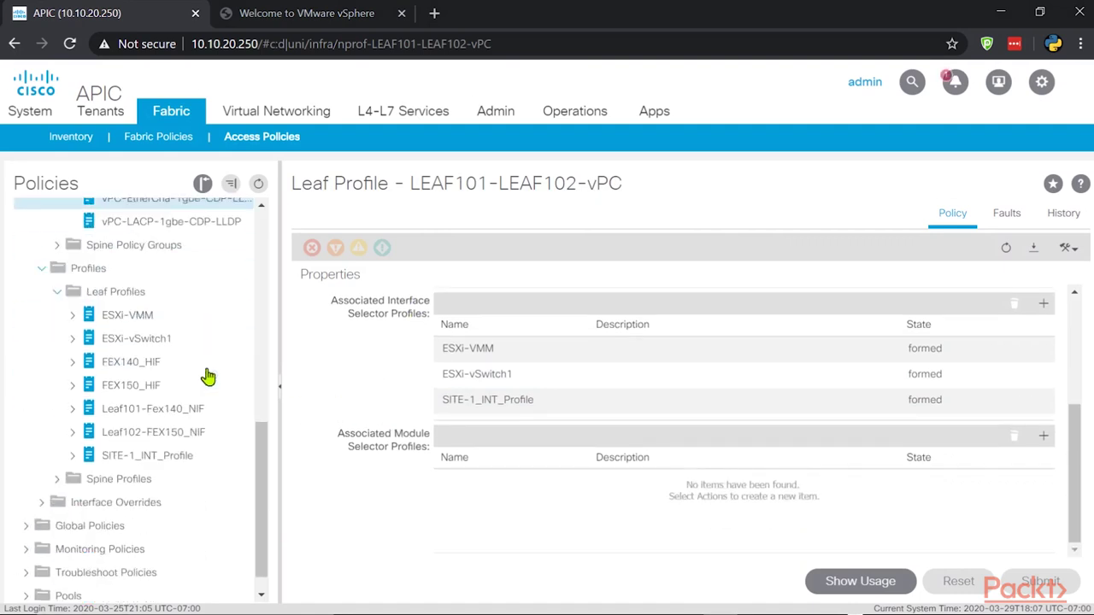
{"action": "scroll", "coordinate": [211, 374], "scroll_direction": "up", "scroll_amount": 5}
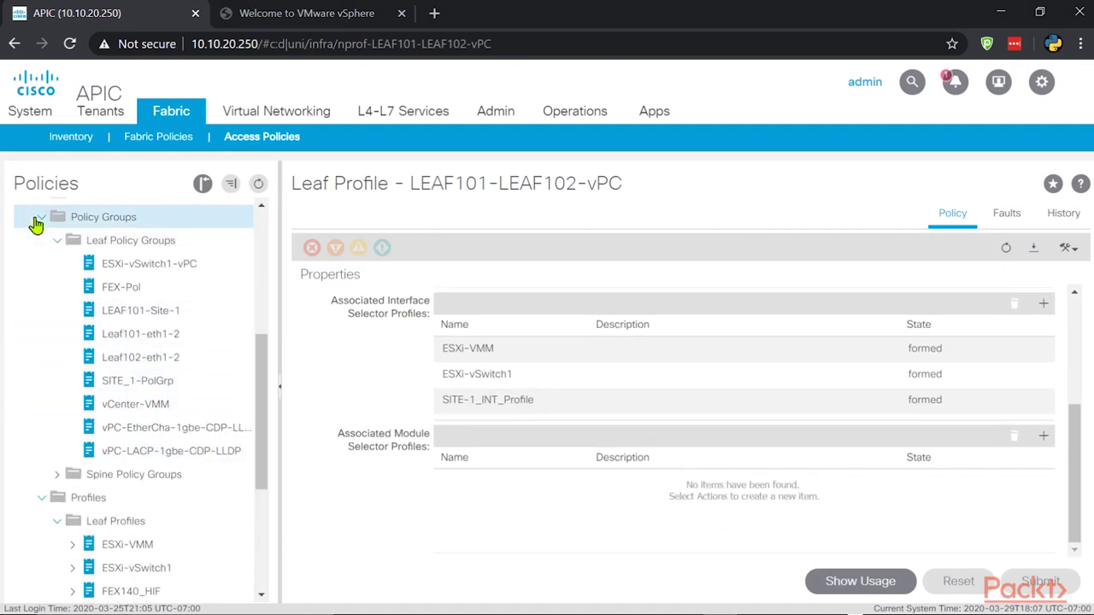
Step: Create a new attachable access entity profile named SITE_1_AEP
{"action": "left_click", "coordinate": [40, 221]}
{"action": "left_click", "coordinate": [41, 249]}
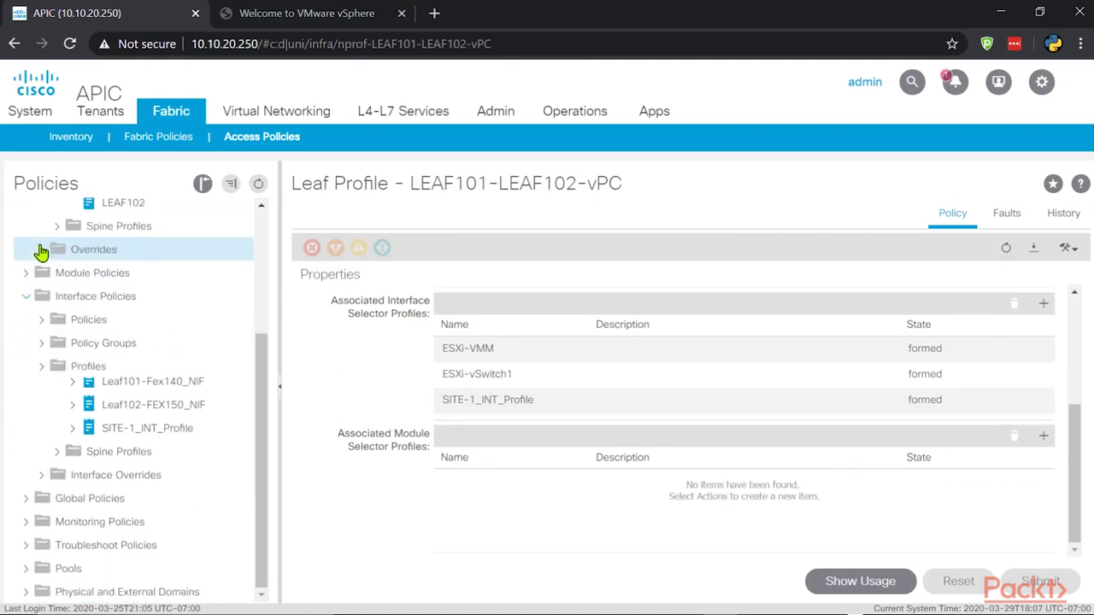
{"action": "left_click", "coordinate": [26, 357]}
{"action": "left_click", "coordinate": [46, 385]}
{"action": "scroll", "coordinate": [114, 385], "scroll_direction": "down", "scroll_amount": 1}
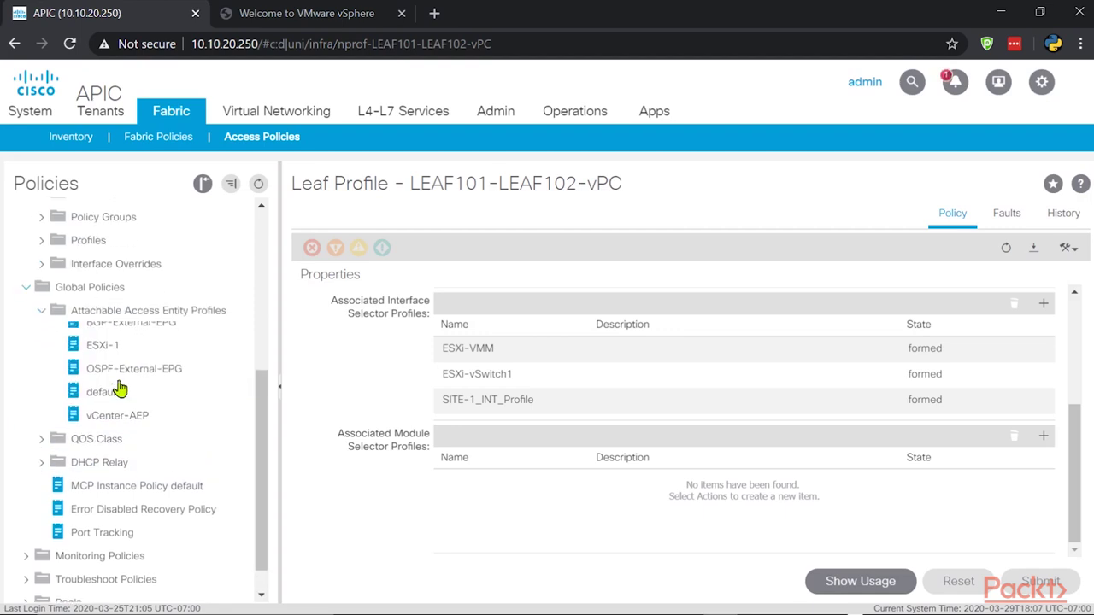
{"action": "left_click", "coordinate": [190, 313]}
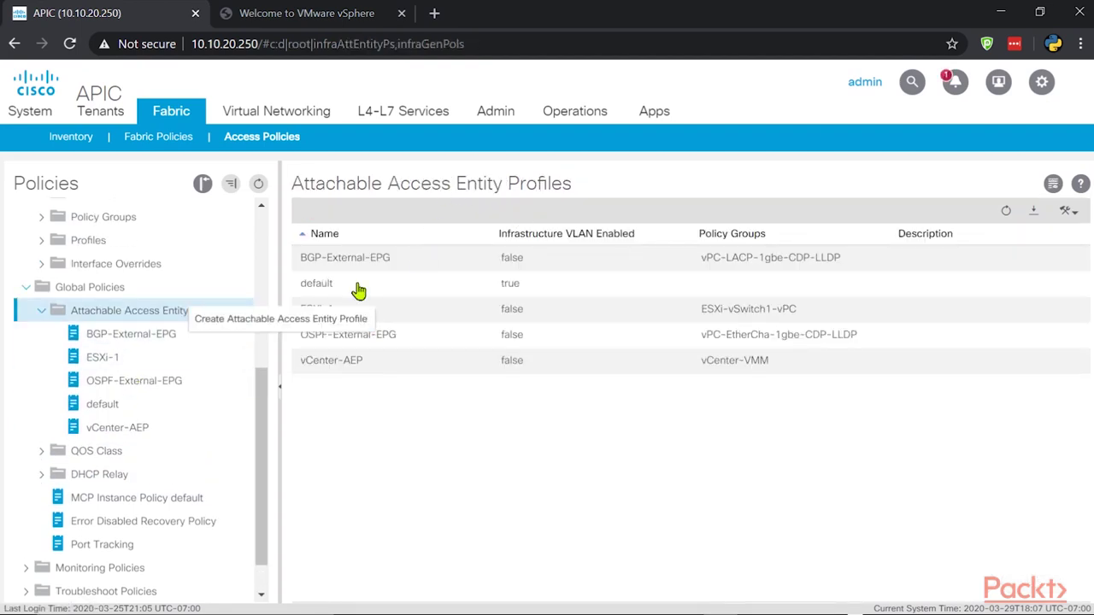
{"action": "left_click", "coordinate": [334, 319]}
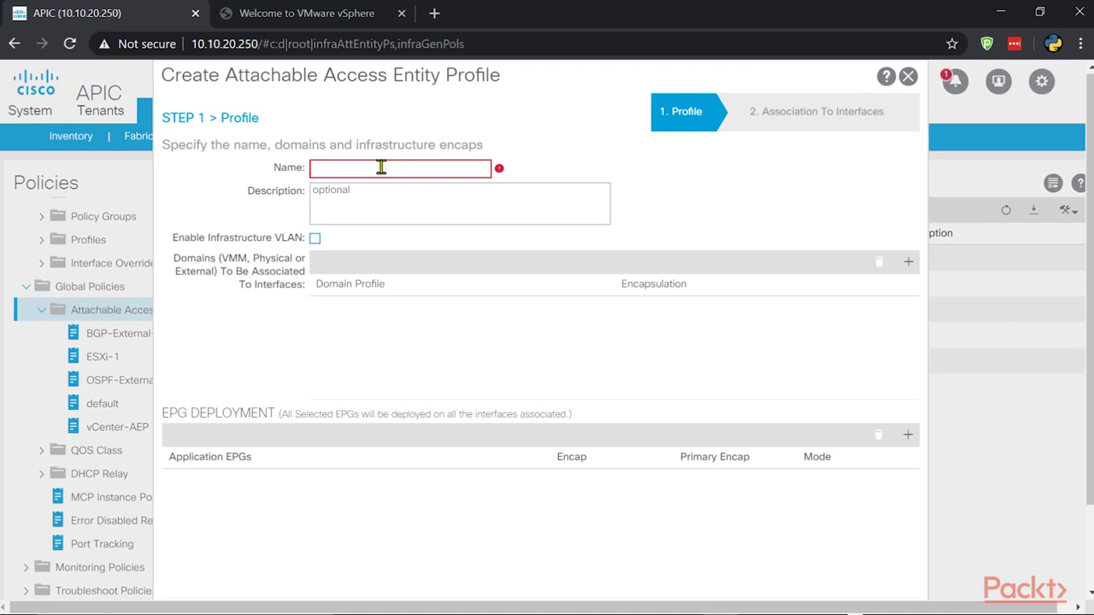
{"action": "left_click", "coordinate": [381, 167]}
{"action": "type", "text": "SITE_1_AEP"}
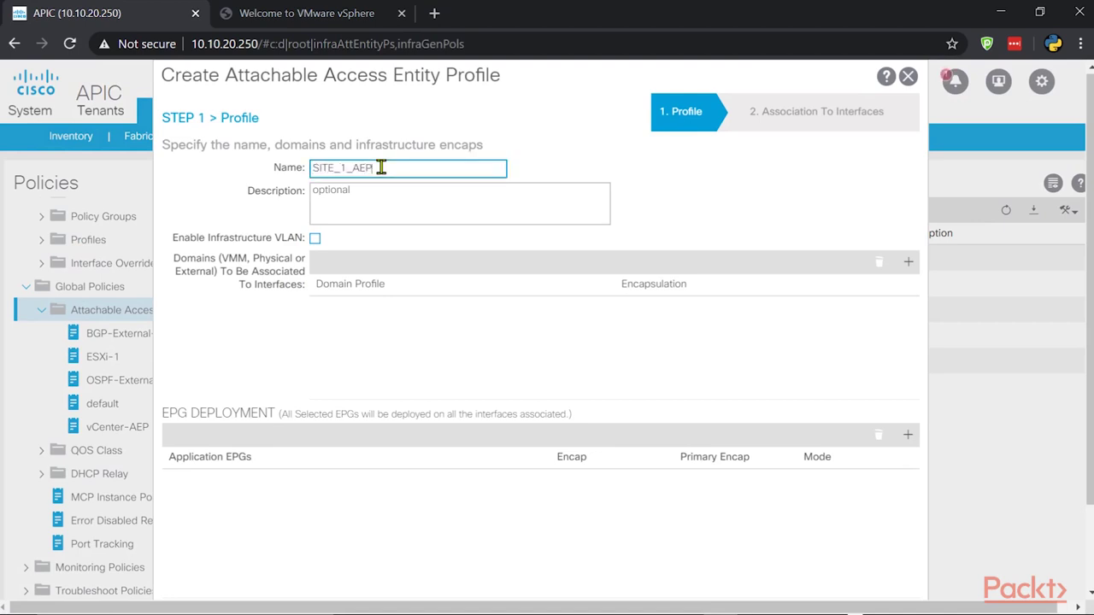
{"action": "left_click", "coordinate": [265, 265]}
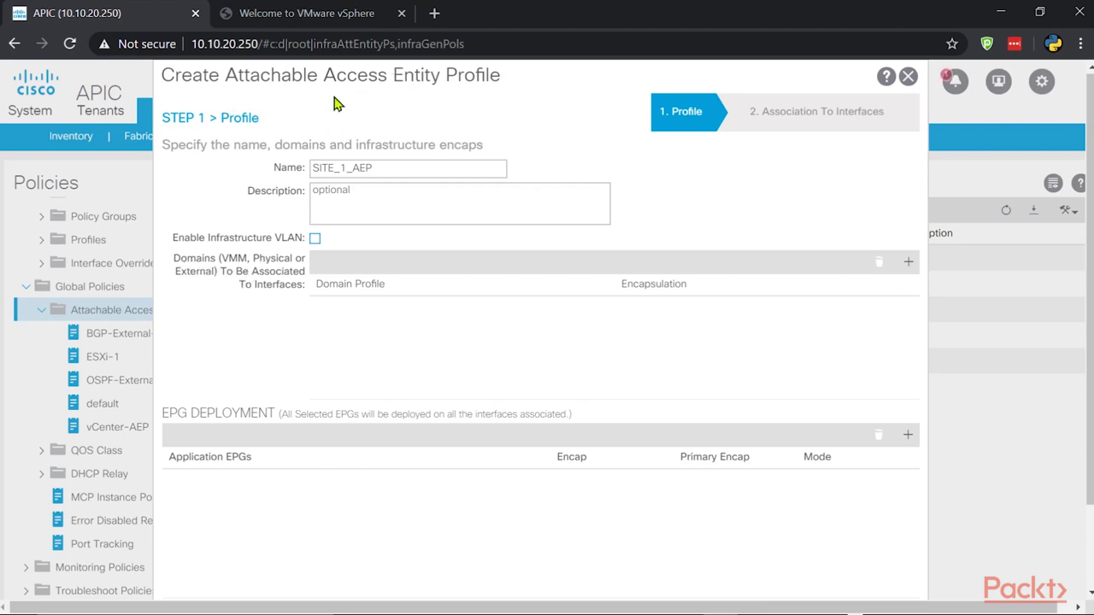
Step: Add a domain to SITE_1_AEP, choosing Create Layer 3 Domain from the domain list
{"action": "left_click", "coordinate": [908, 263]}
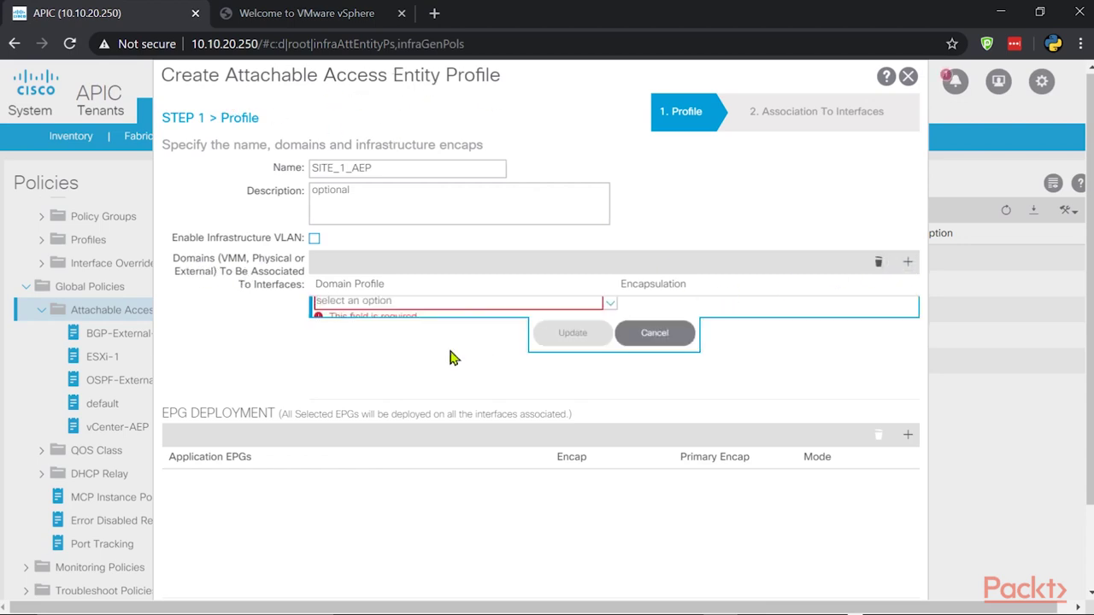
{"action": "left_click", "coordinate": [453, 309]}
{"action": "scroll", "coordinate": [404, 337], "scroll_direction": "down", "scroll_amount": 3}
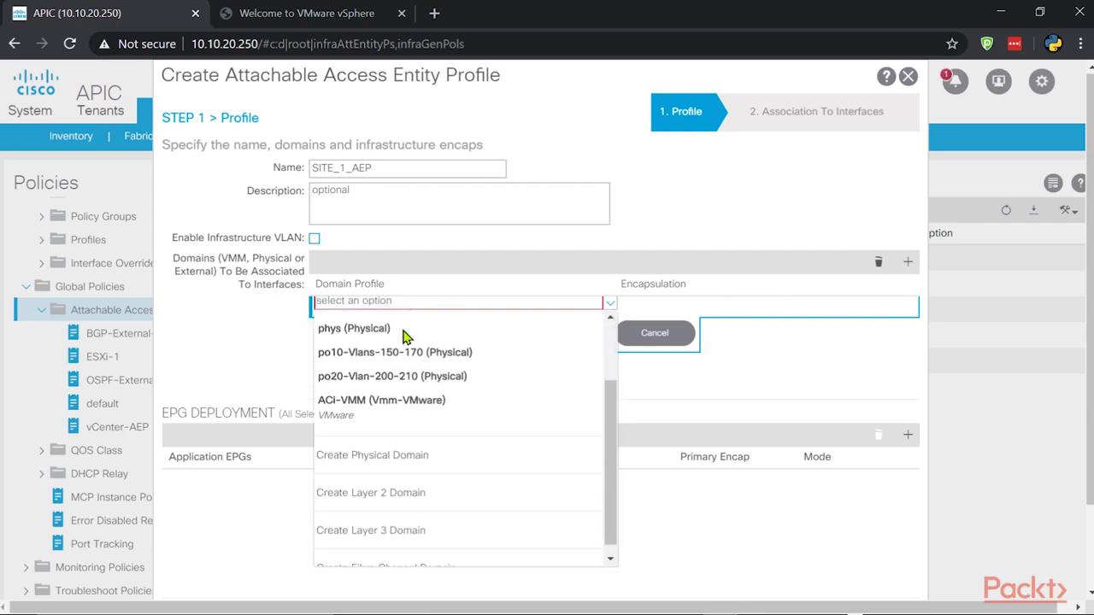
{"action": "left_click", "coordinate": [357, 520]}
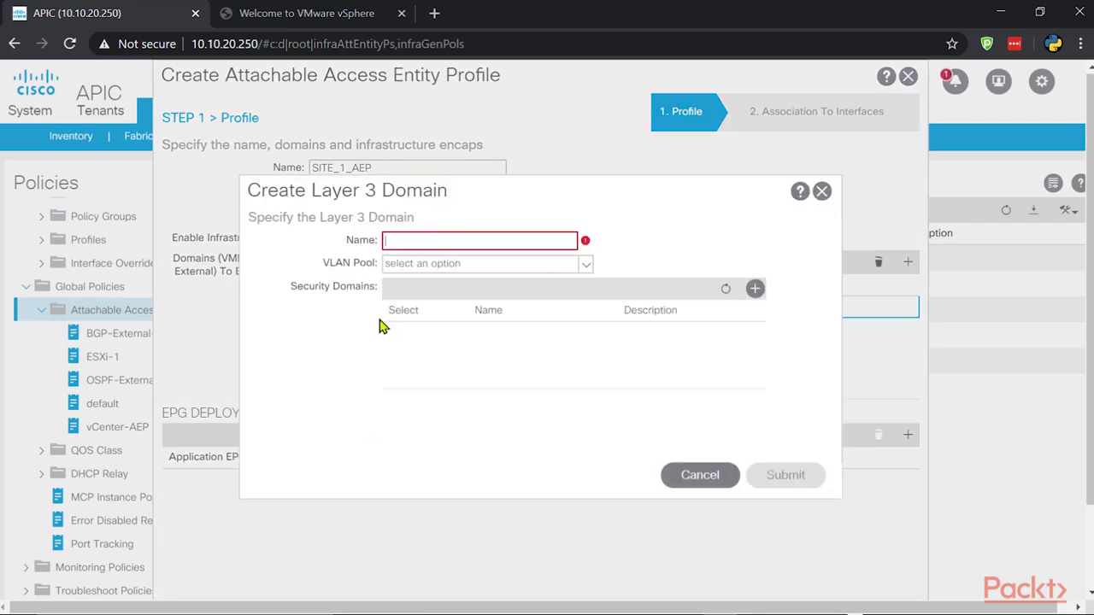
Step: Name the Layer 3 domain SITE_1_L3OUT and define static VLAN pool SITE_1_VLAN_199 with range 199–199
{"action": "type", "text": "SITE_1_L3OUT"}
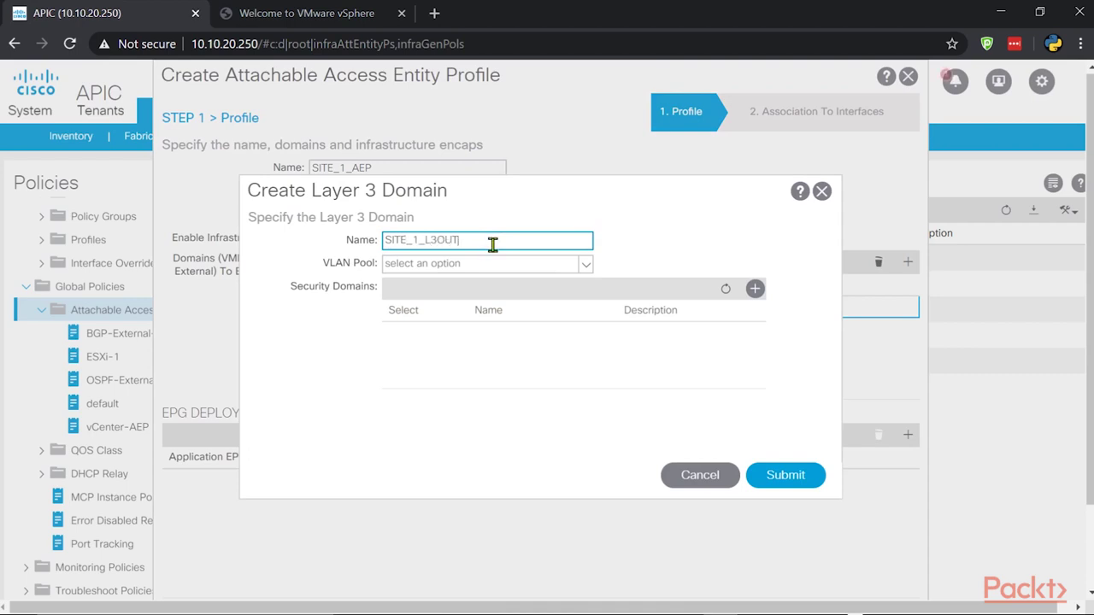
{"action": "left_click", "coordinate": [587, 267]}
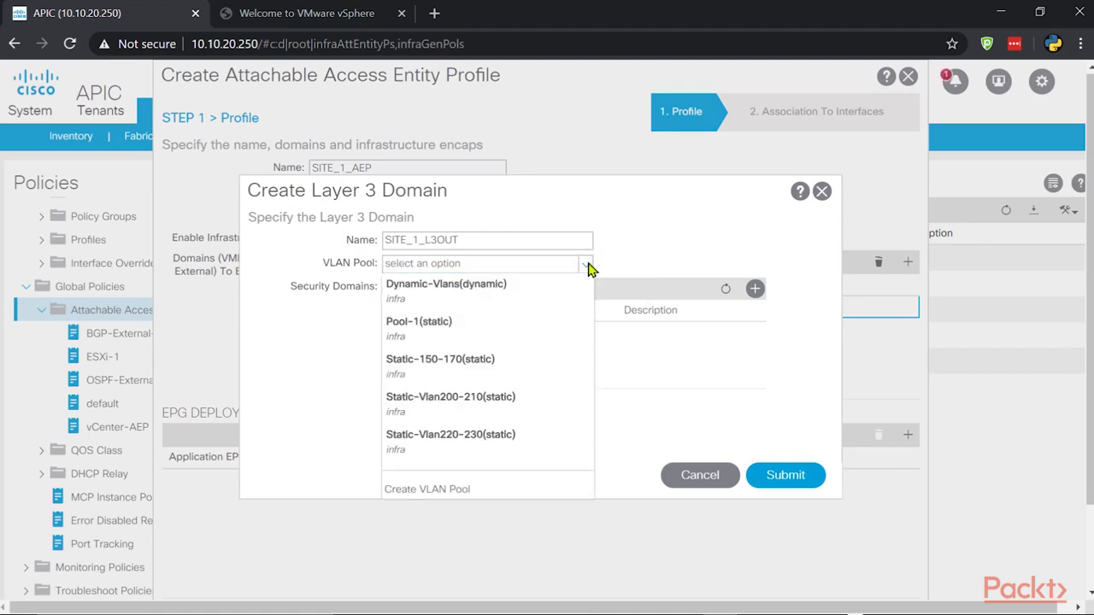
{"action": "left_click", "coordinate": [436, 494]}
{"action": "type", "text": "L"}
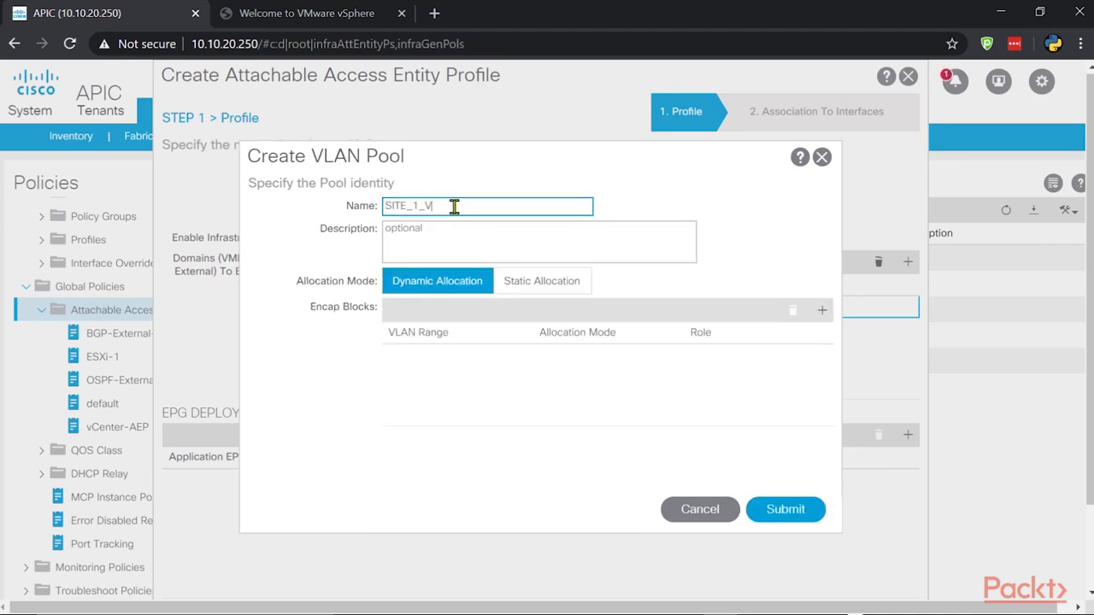
{"action": "type", "text": "ITE_1_VLAN_199"}
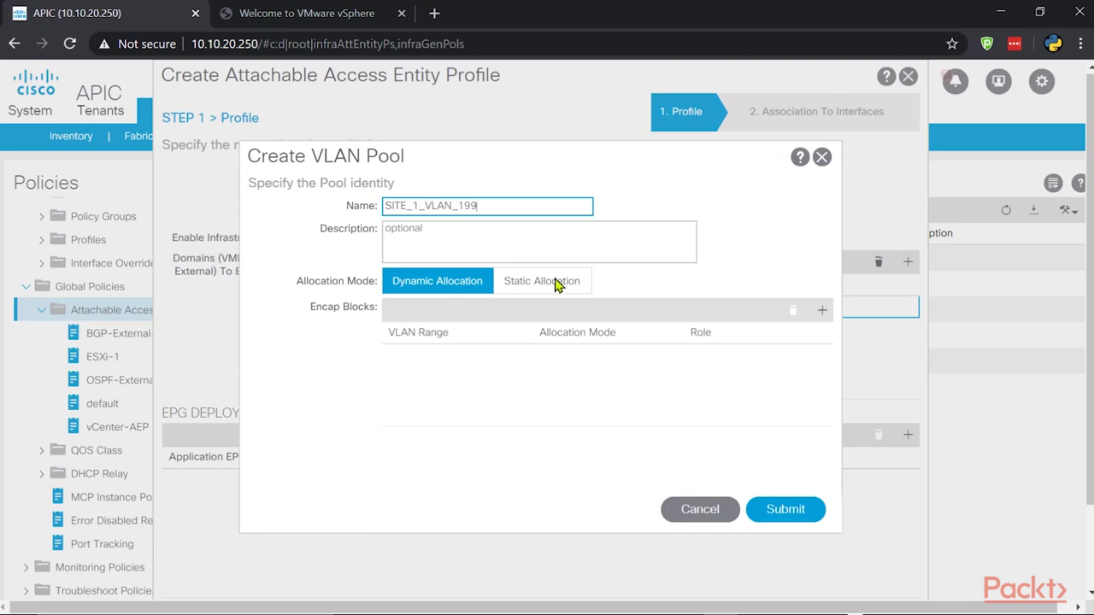
{"action": "left_click", "coordinate": [530, 280]}
{"action": "left_click", "coordinate": [822, 310]}
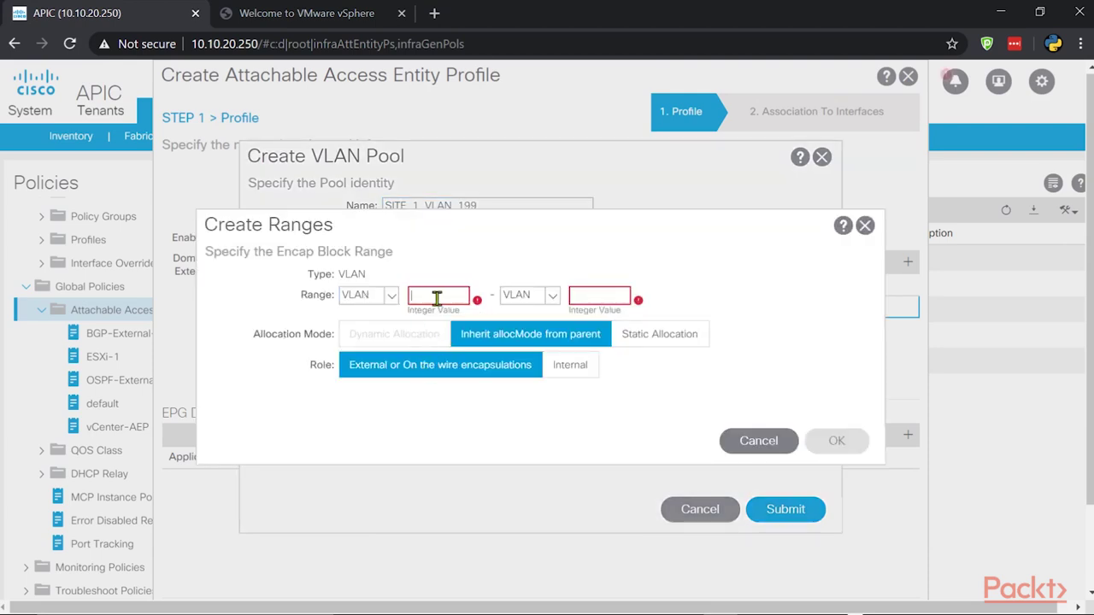
{"action": "left_click", "coordinate": [436, 297]}
{"action": "type", "text": "199"}
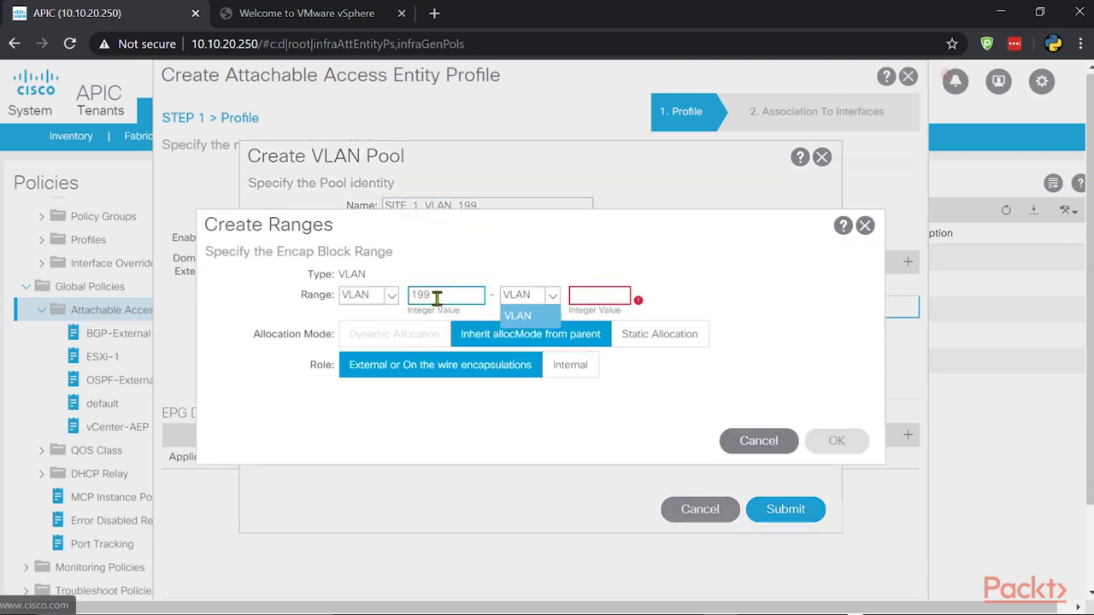
{"action": "left_click", "coordinate": [590, 296]}
{"action": "type", "text": "199"}
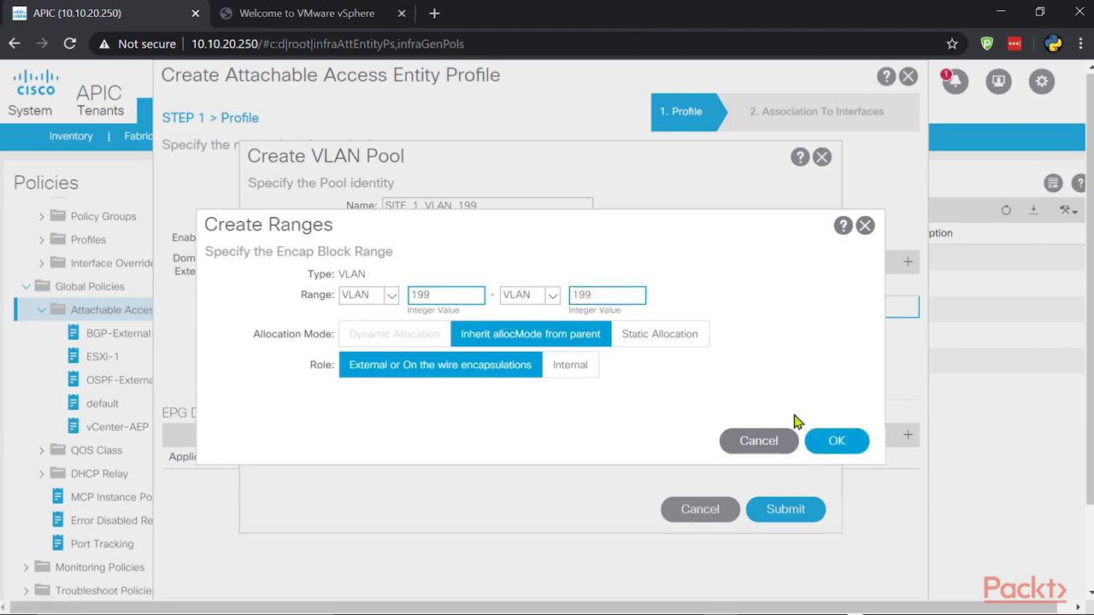
{"action": "left_click", "coordinate": [821, 441]}
Step: Save the VLAN pool and SITE_1_L3OUT domain, then complete the SITE_1_AEP wizard
{"action": "left_click", "coordinate": [785, 510]}
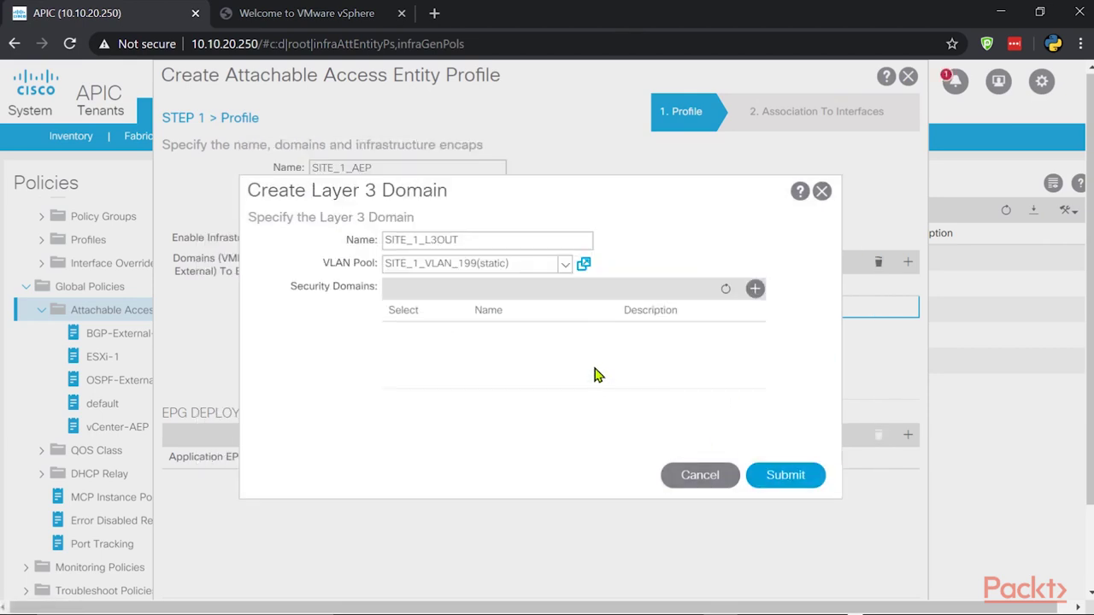
{"action": "left_click", "coordinate": [784, 475]}
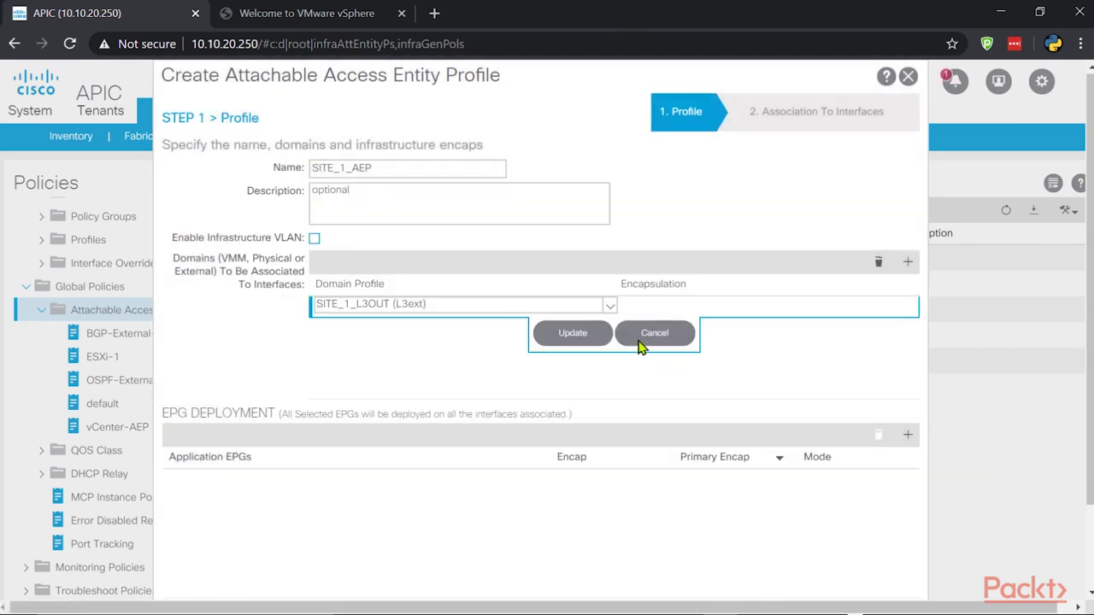
{"action": "left_click", "coordinate": [580, 335]}
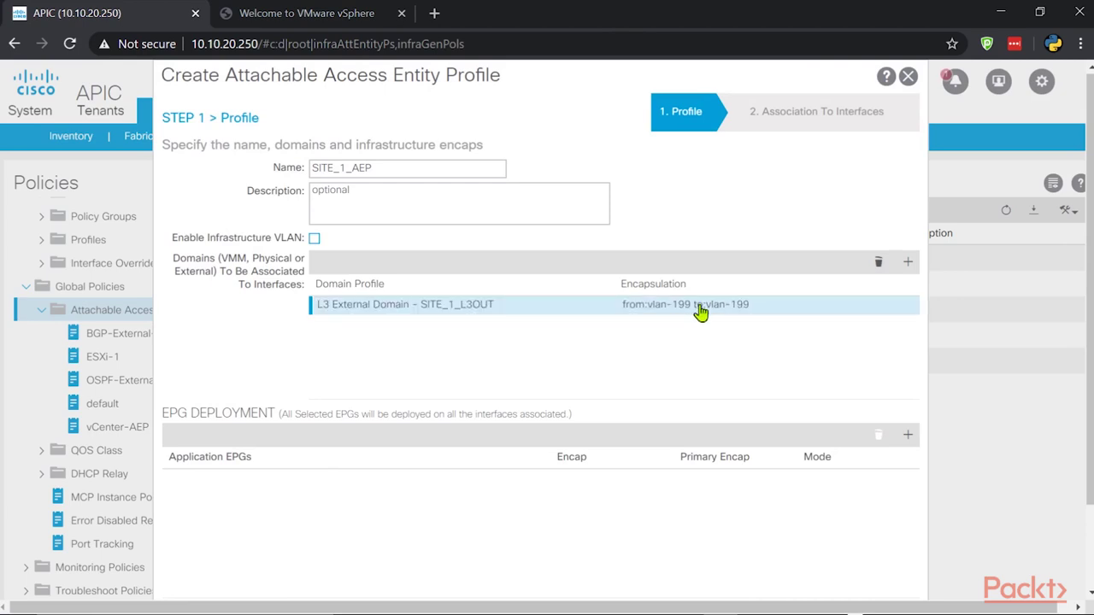
{"action": "scroll", "coordinate": [735, 513], "scroll_direction": "down", "scroll_amount": 2}
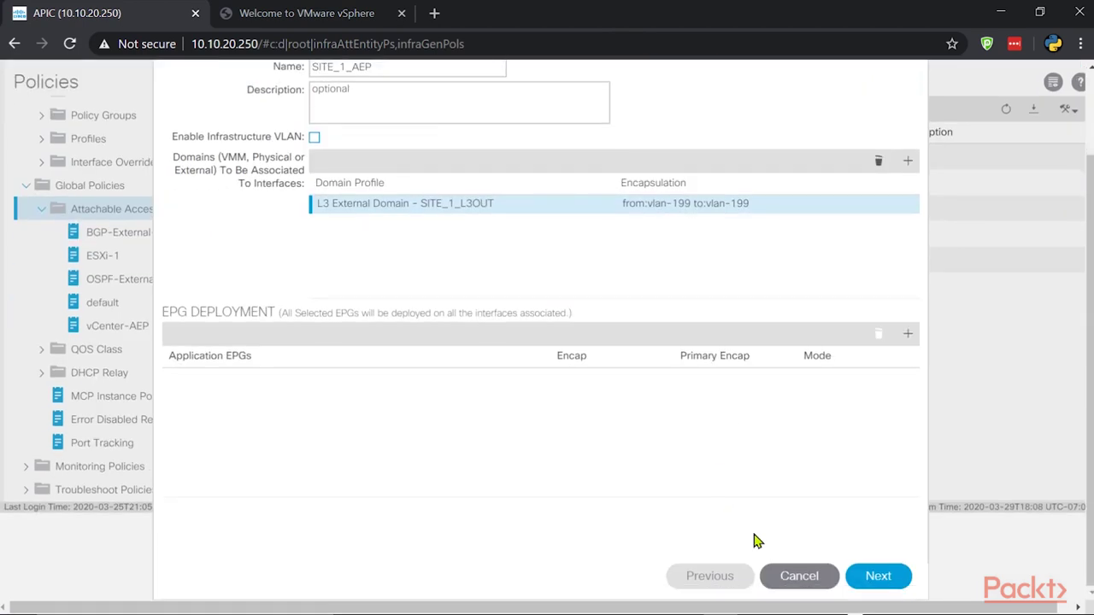
{"action": "left_click", "coordinate": [875, 576]}
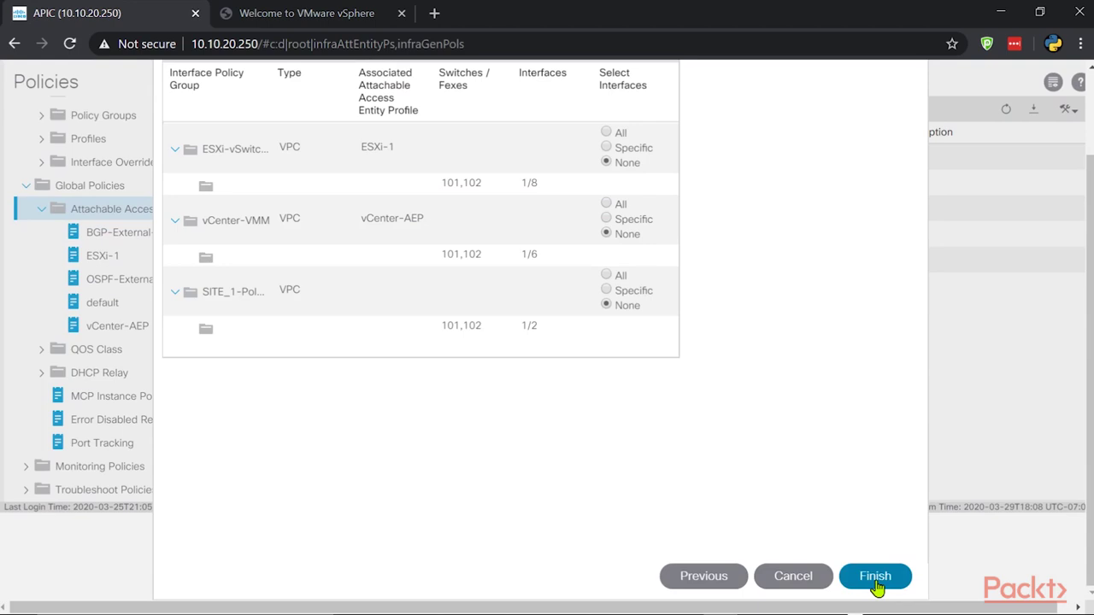
{"action": "left_click", "coordinate": [875, 576]}
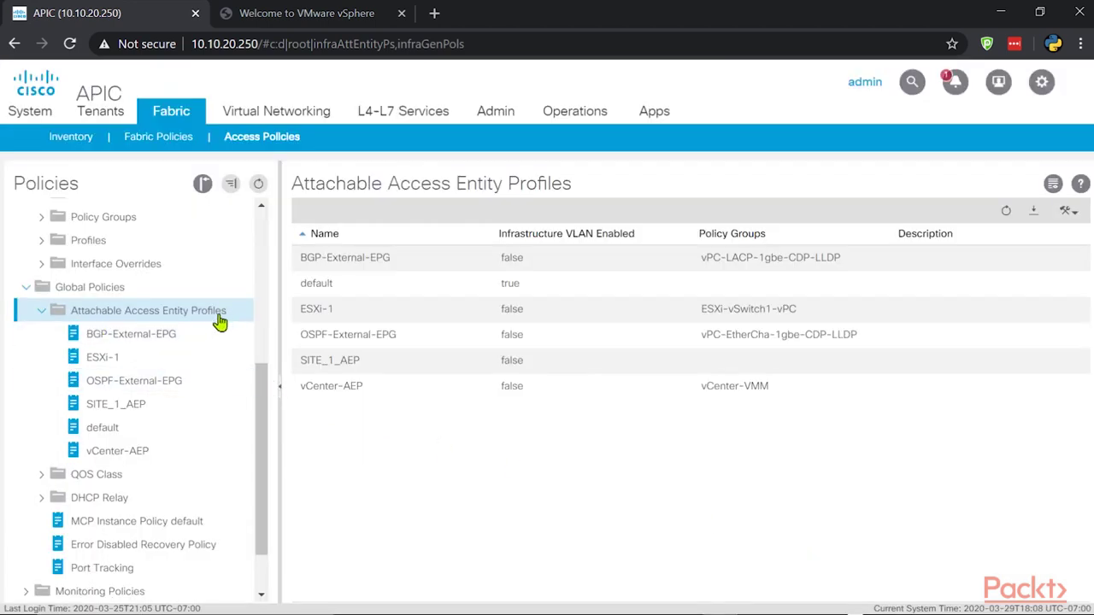
Step: Review SITE_1_AEP, then open the SITE_1-PolGrp policy group settings
{"action": "left_click", "coordinate": [141, 408]}
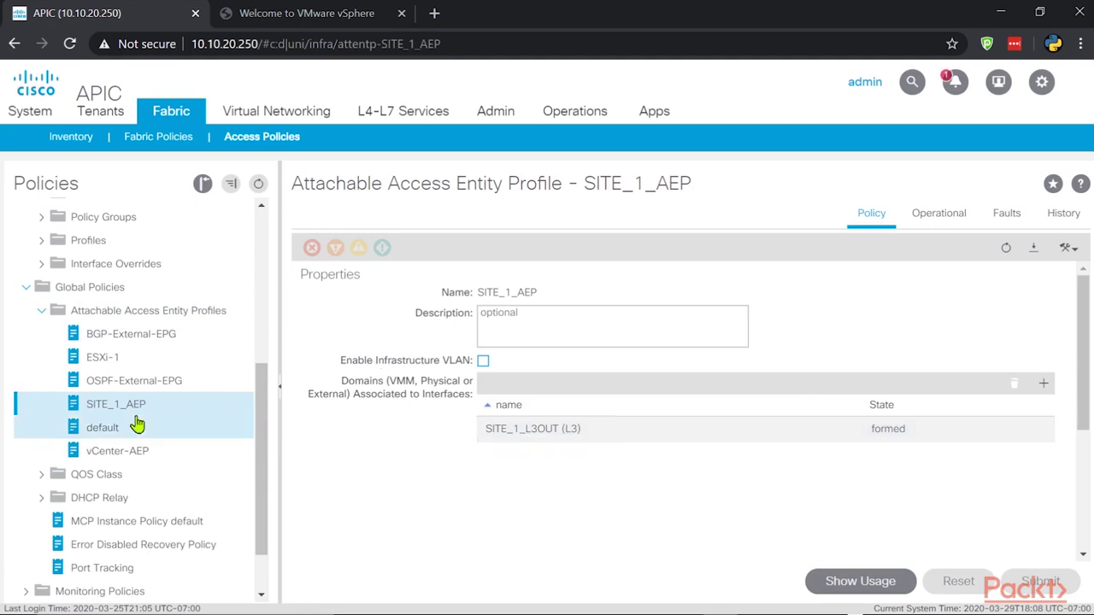
{"action": "scroll", "coordinate": [136, 423], "scroll_direction": "up", "scroll_amount": 5}
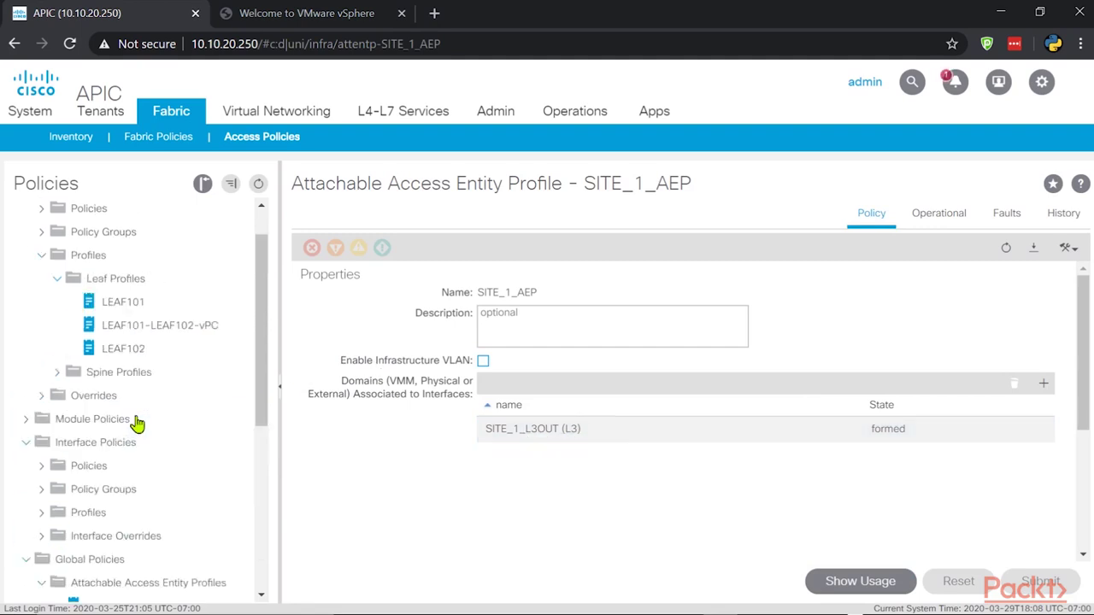
{"action": "scroll", "coordinate": [73, 496], "scroll_direction": "down", "scroll_amount": 3}
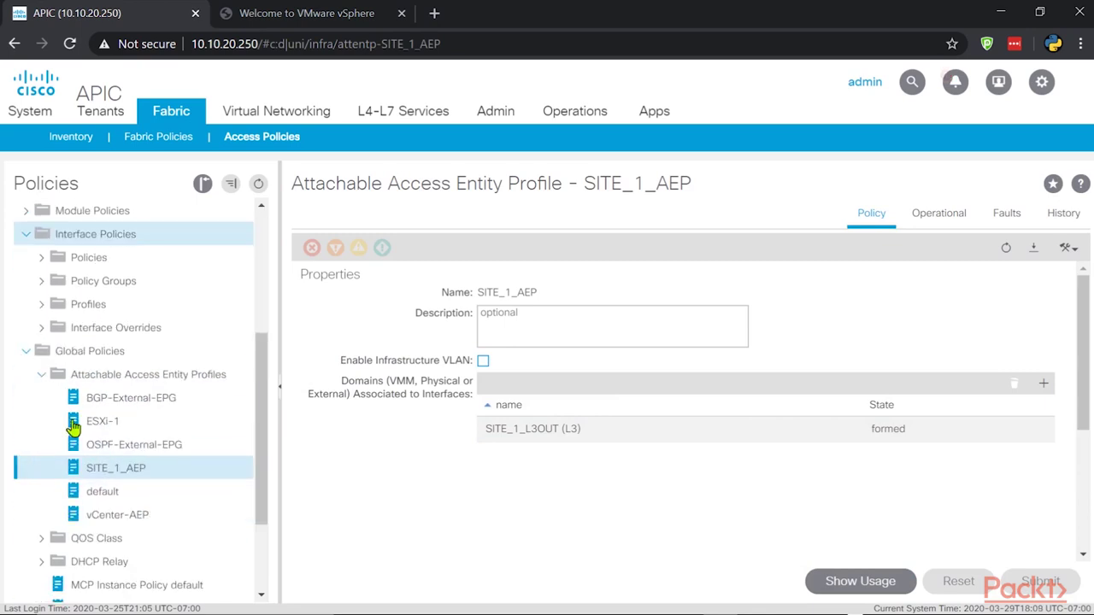
{"action": "left_click", "coordinate": [41, 282]}
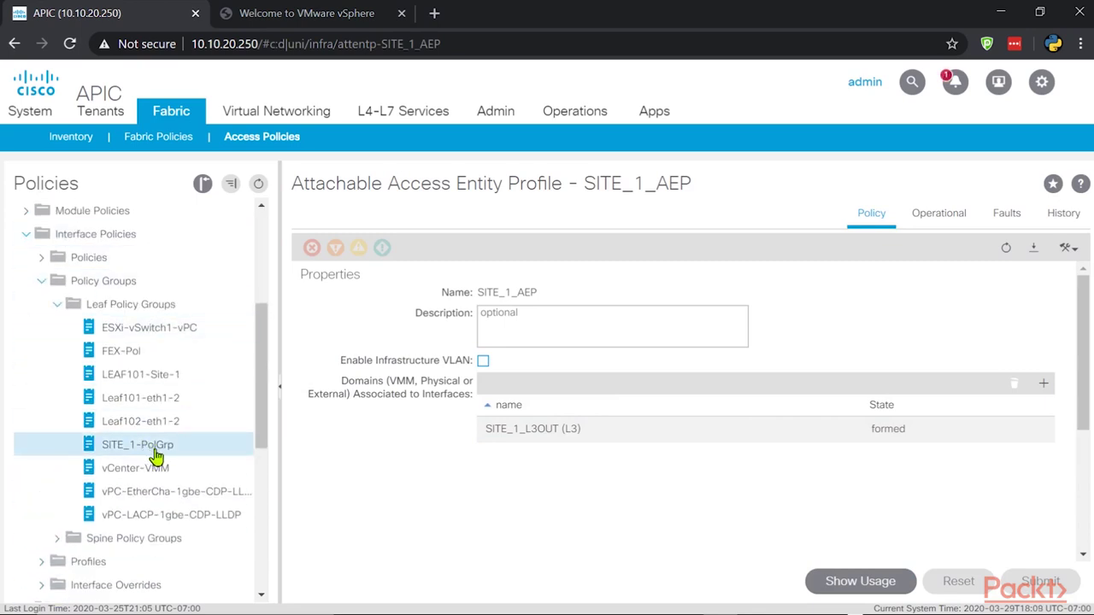
{"action": "left_click", "coordinate": [154, 452]}
{"action": "scroll", "coordinate": [434, 380], "scroll_direction": "down", "scroll_amount": 1}
{"action": "scroll", "coordinate": [435, 381], "scroll_direction": "up", "scroll_amount": 1}
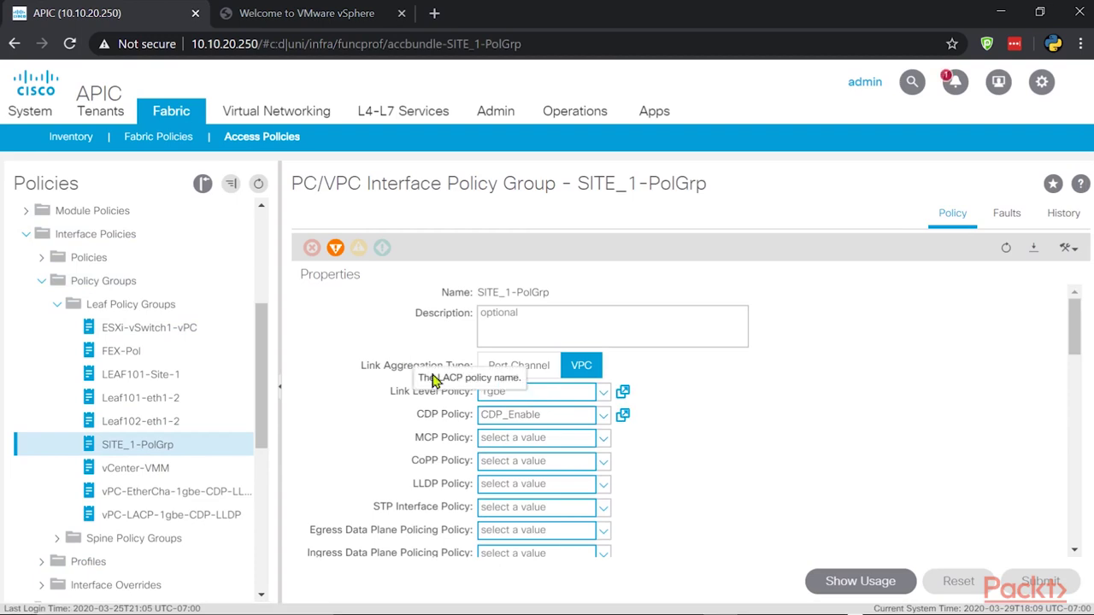
{"action": "scroll", "coordinate": [464, 428], "scroll_direction": "down", "scroll_amount": 5}
{"action": "scroll", "coordinate": [479, 342], "scroll_direction": "up", "scroll_amount": 2}
Step: Set the attached entity profile to SITE_1_AEP and submit, accepting the usage warning
{"action": "left_click", "coordinate": [508, 359]}
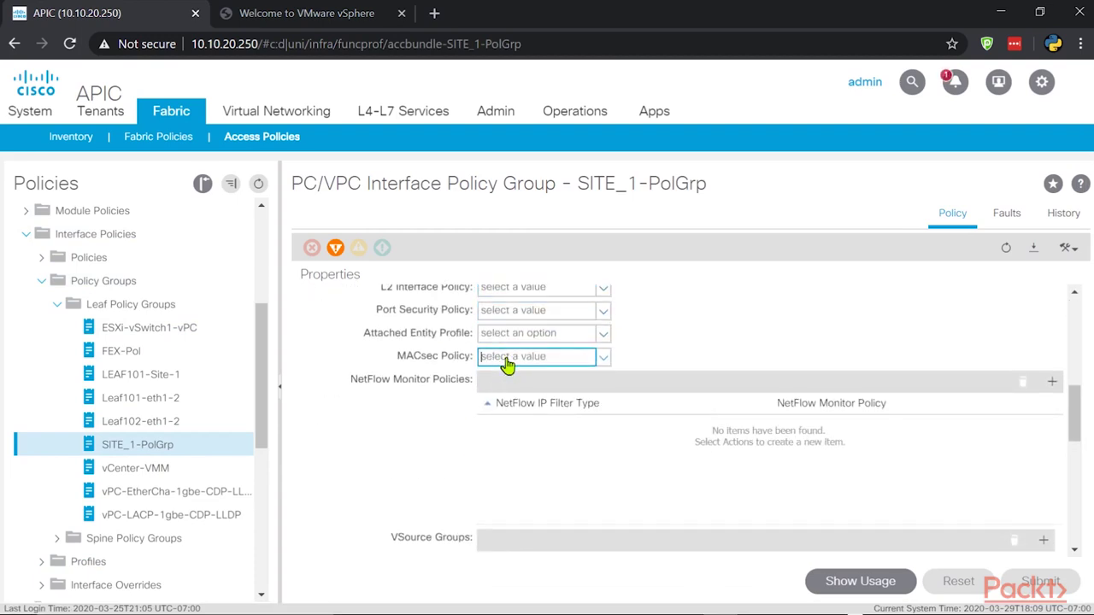
{"action": "left_click", "coordinate": [511, 335]}
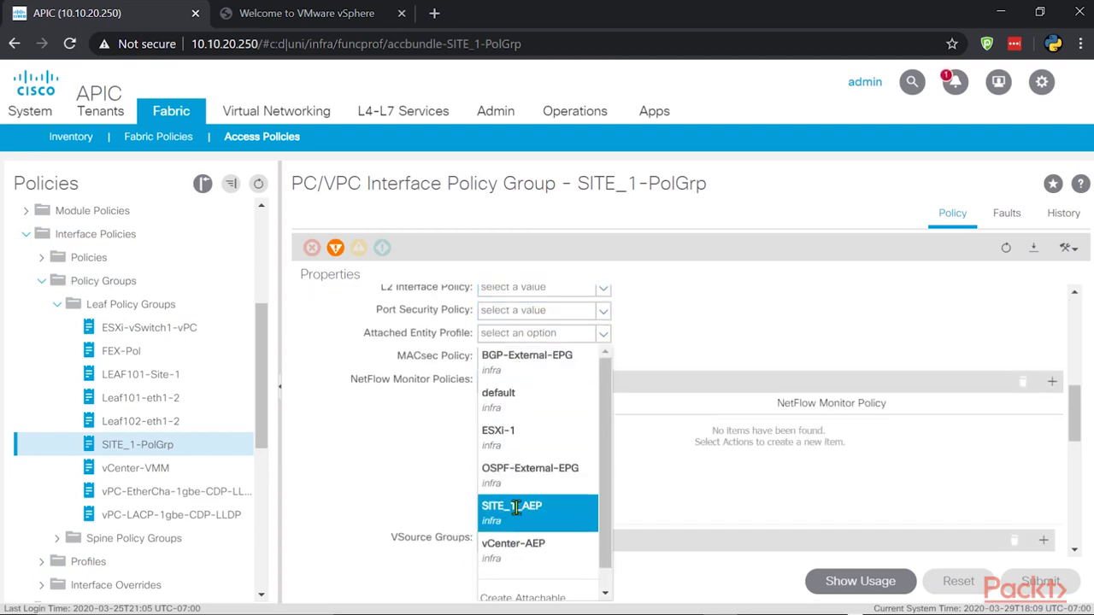
{"action": "left_click", "coordinate": [516, 508]}
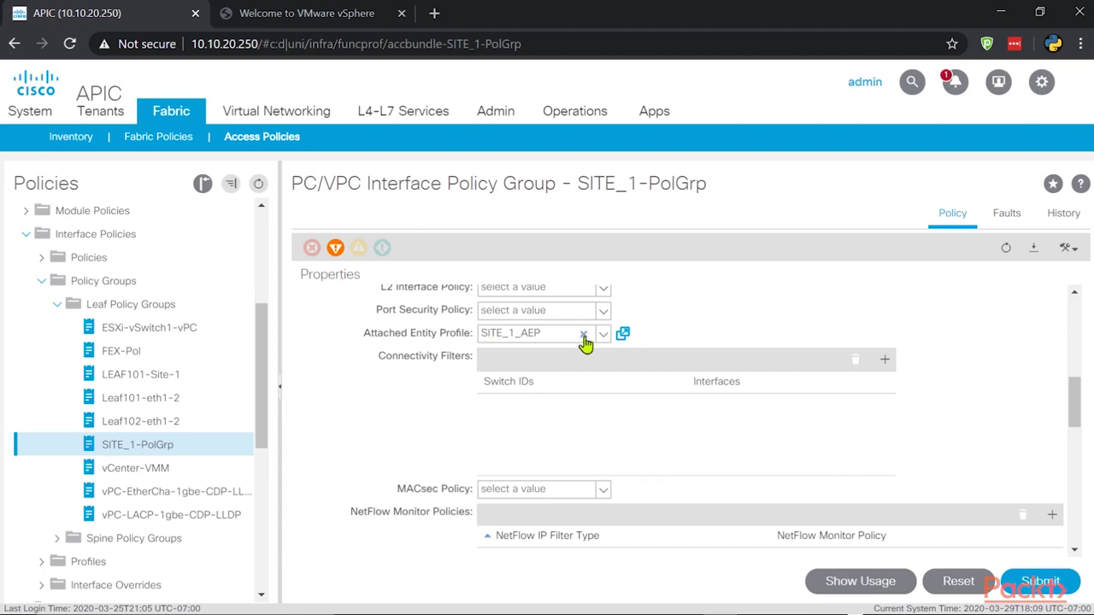
{"action": "left_click", "coordinate": [1040, 581]}
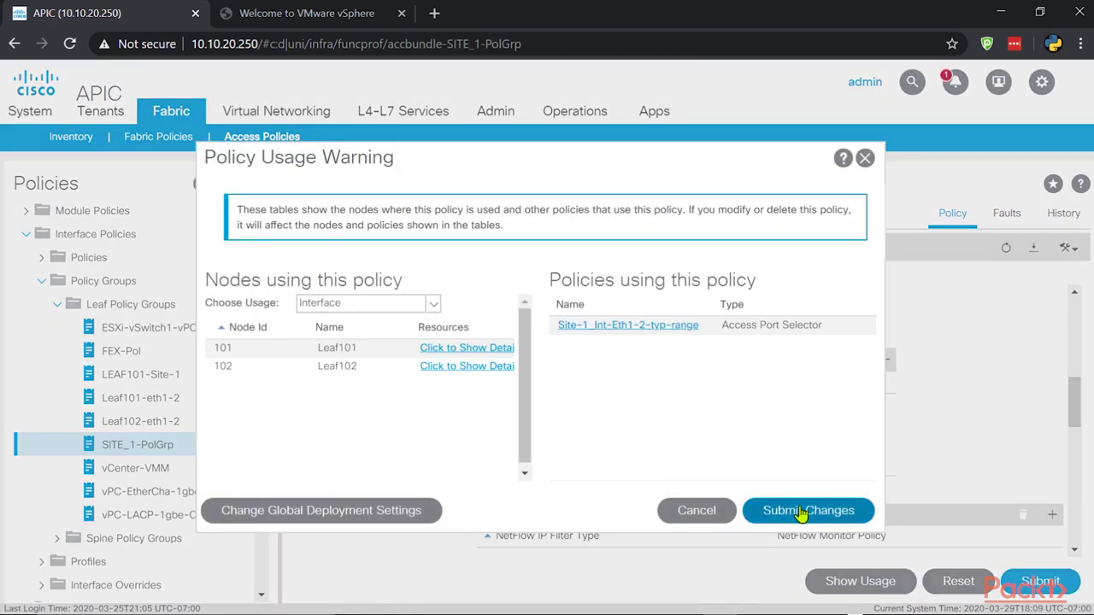
{"action": "left_click", "coordinate": [795, 508]}
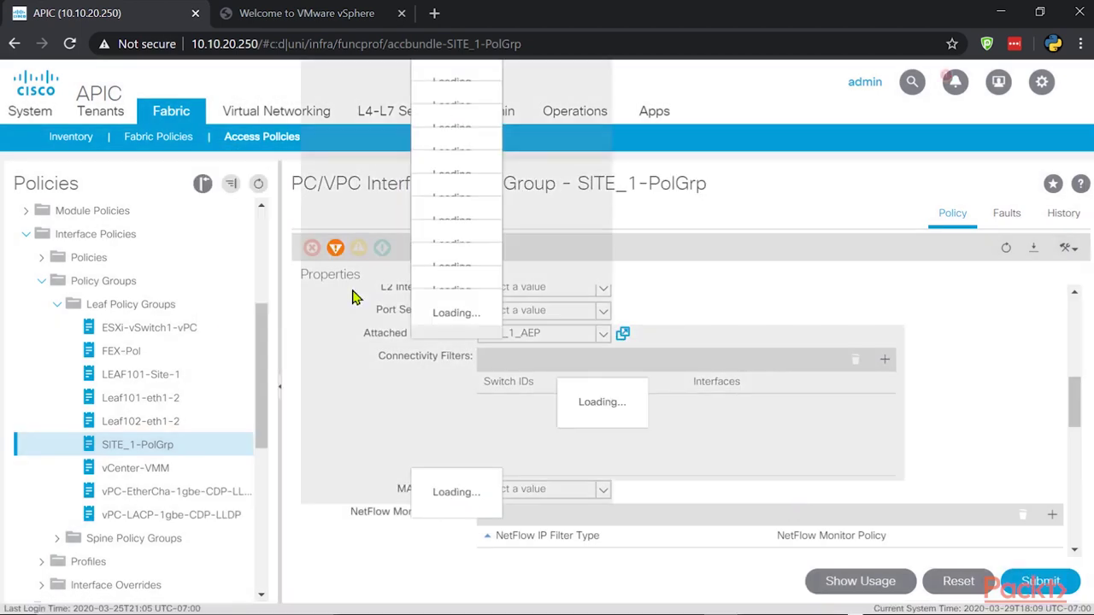
{"action": "scroll", "coordinate": [145, 327], "scroll_direction": "down", "scroll_amount": 5}
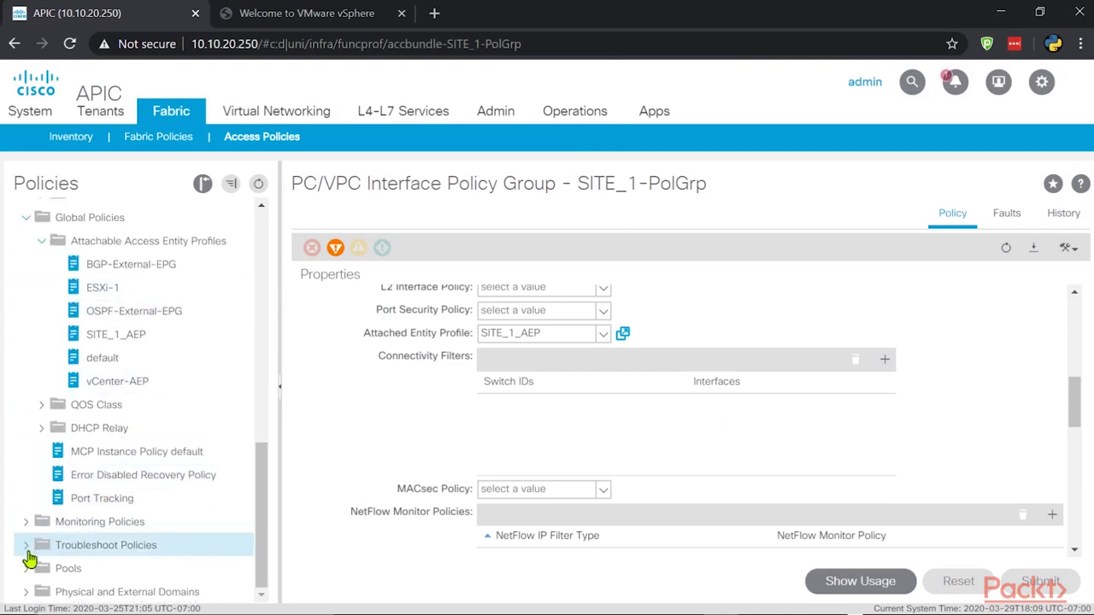
{"action": "scroll", "coordinate": [81, 384], "scroll_direction": "up", "scroll_amount": 5}
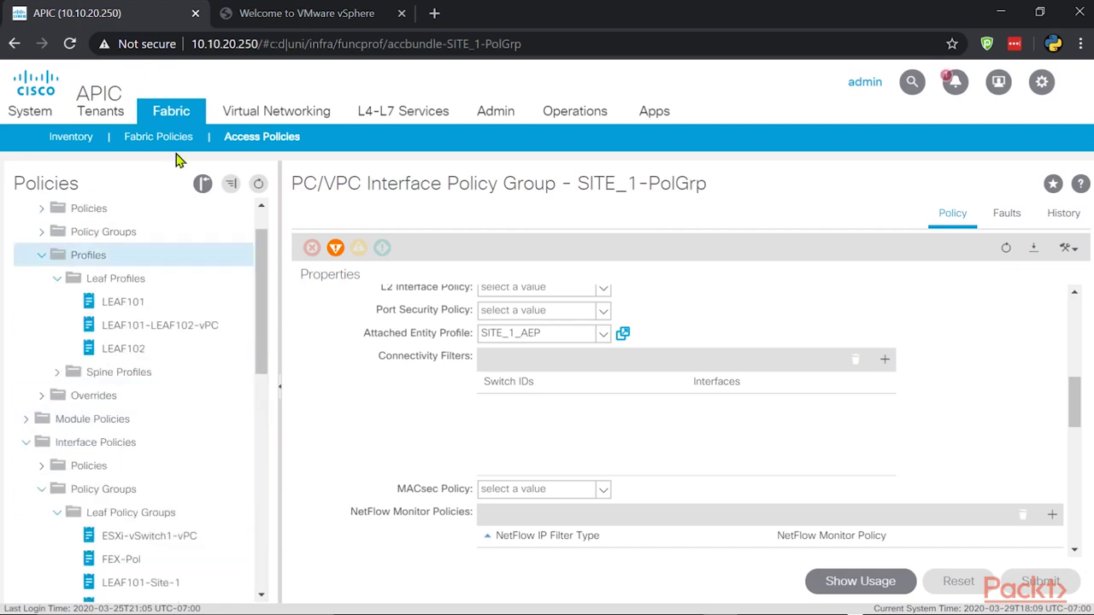
Step: Add tenant External-Site with VRF name SITE1
{"action": "left_click", "coordinate": [83, 117]}
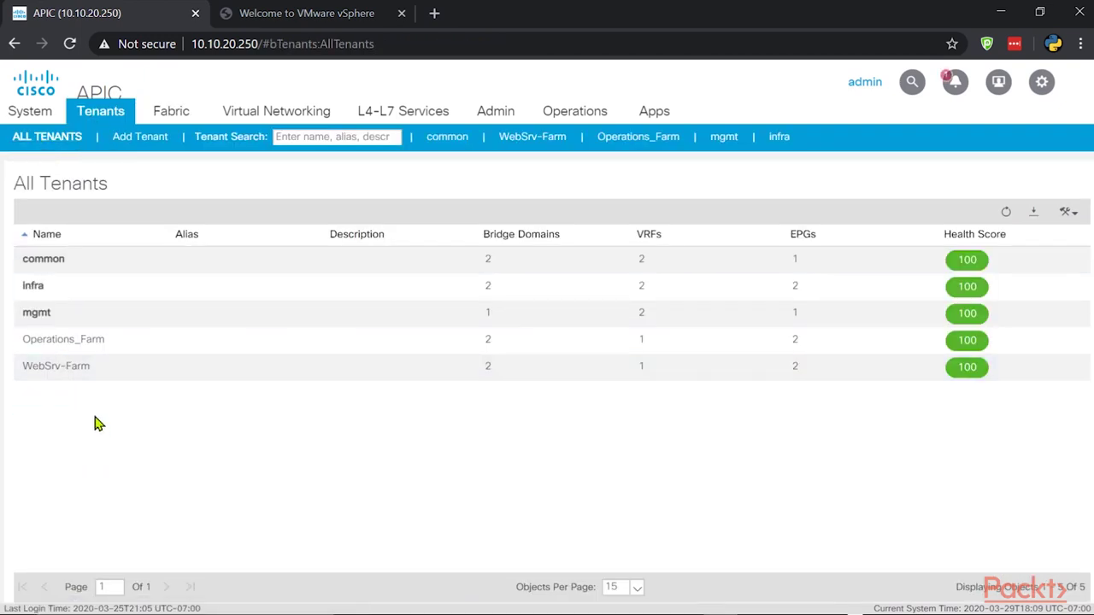
{"action": "left_click", "coordinate": [145, 138]}
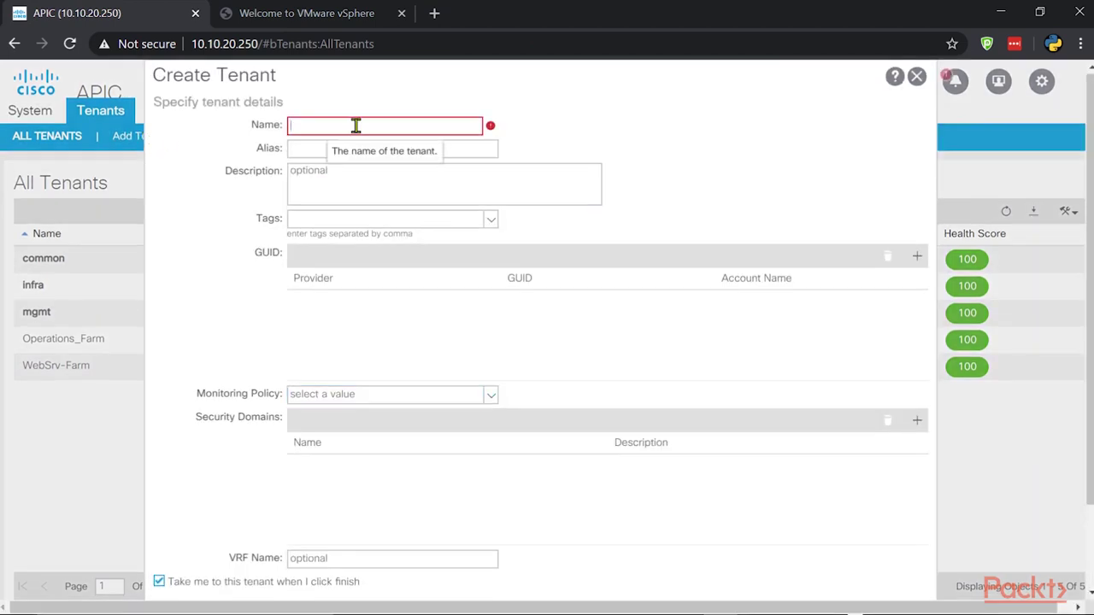
{"action": "type", "text": "E"}
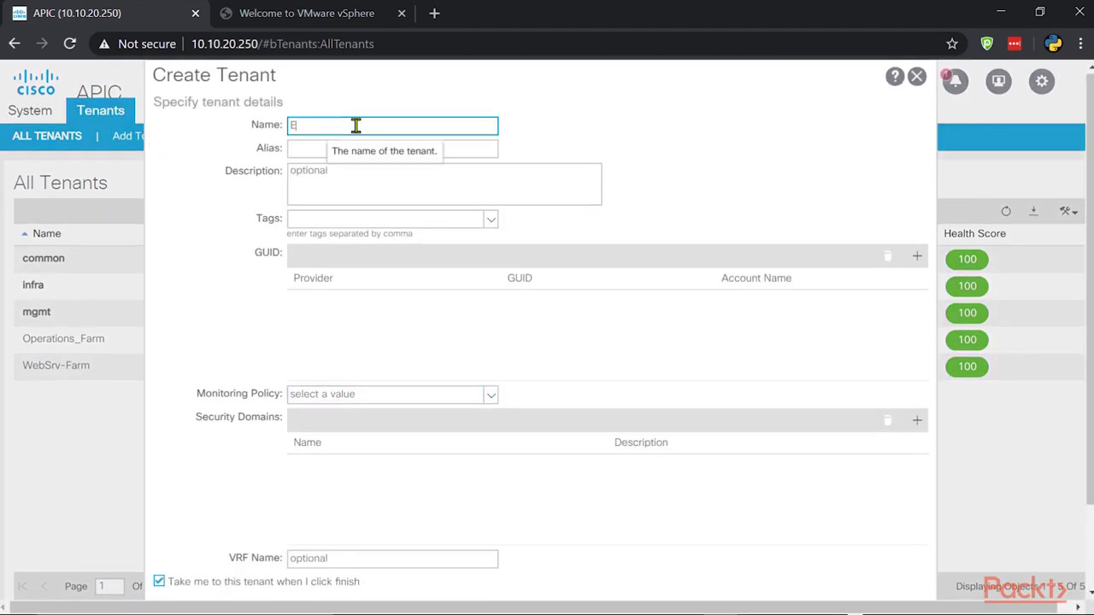
{"action": "type", "text": "xternal-Site"}
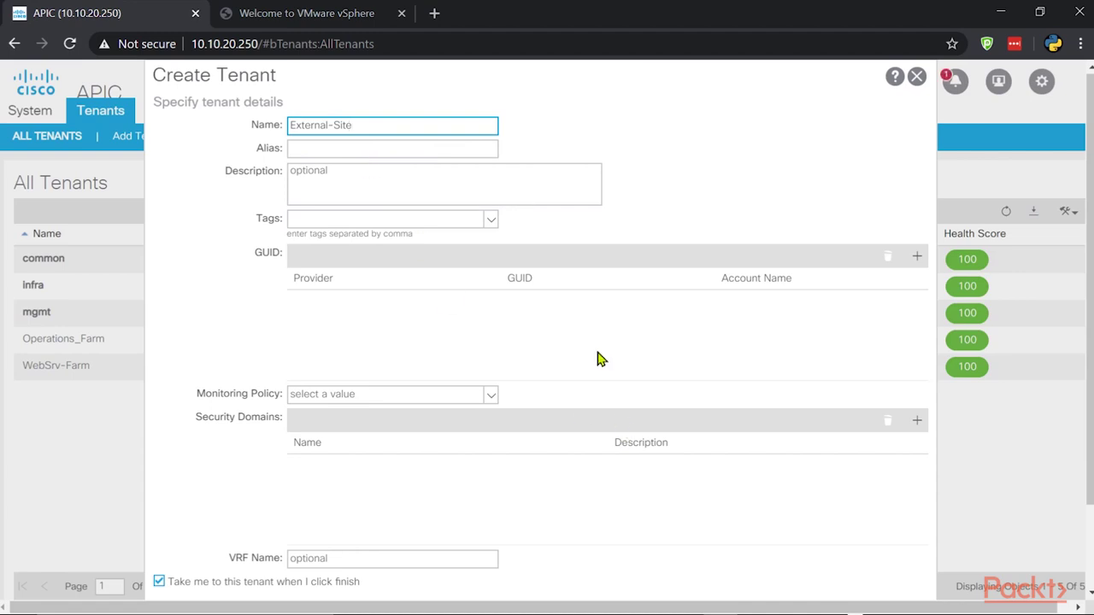
{"action": "scroll", "coordinate": [599, 359], "scroll_direction": "down", "scroll_amount": 2}
{"action": "left_click", "coordinate": [417, 459]}
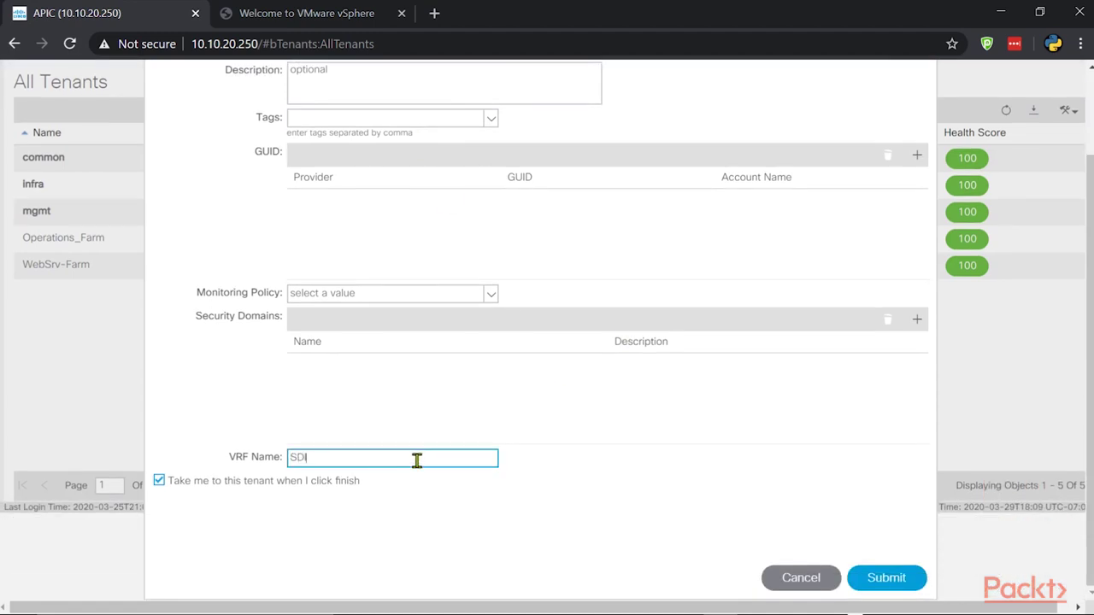
{"action": "left_click", "coordinate": [881, 576]}
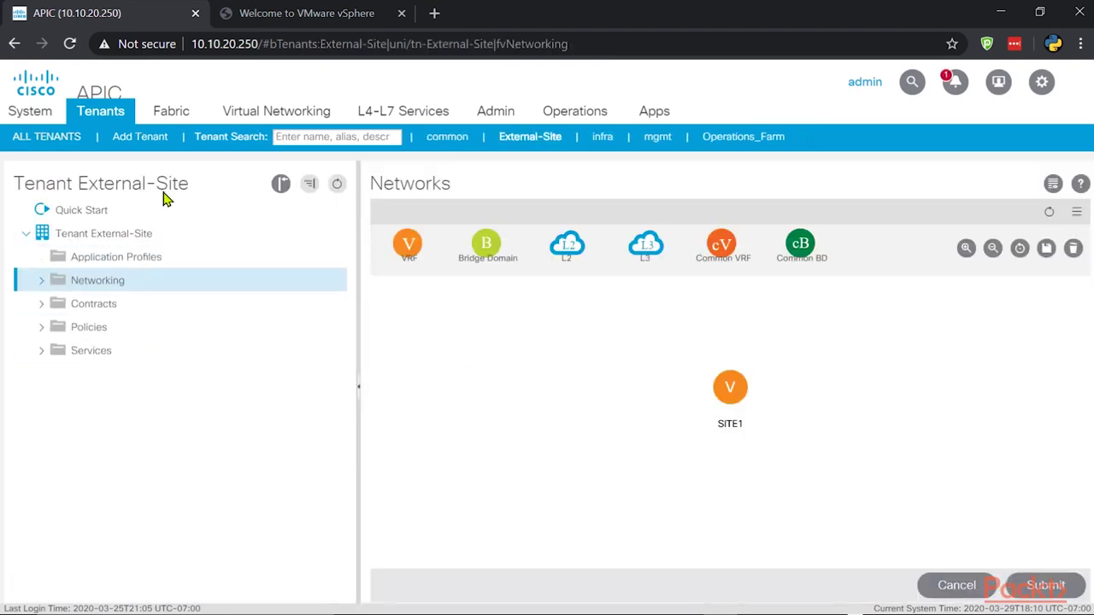
Step: Launch Create Routed Outside from Networking > External Routed Networks in External-Site
{"action": "left_click", "coordinate": [43, 282]}
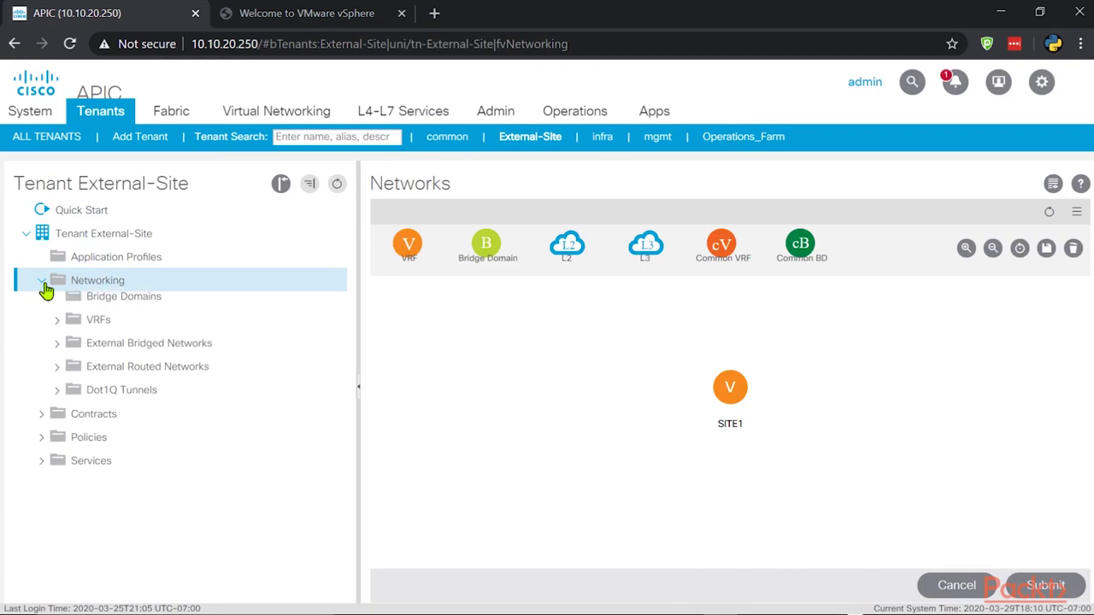
{"action": "left_click", "coordinate": [57, 375]}
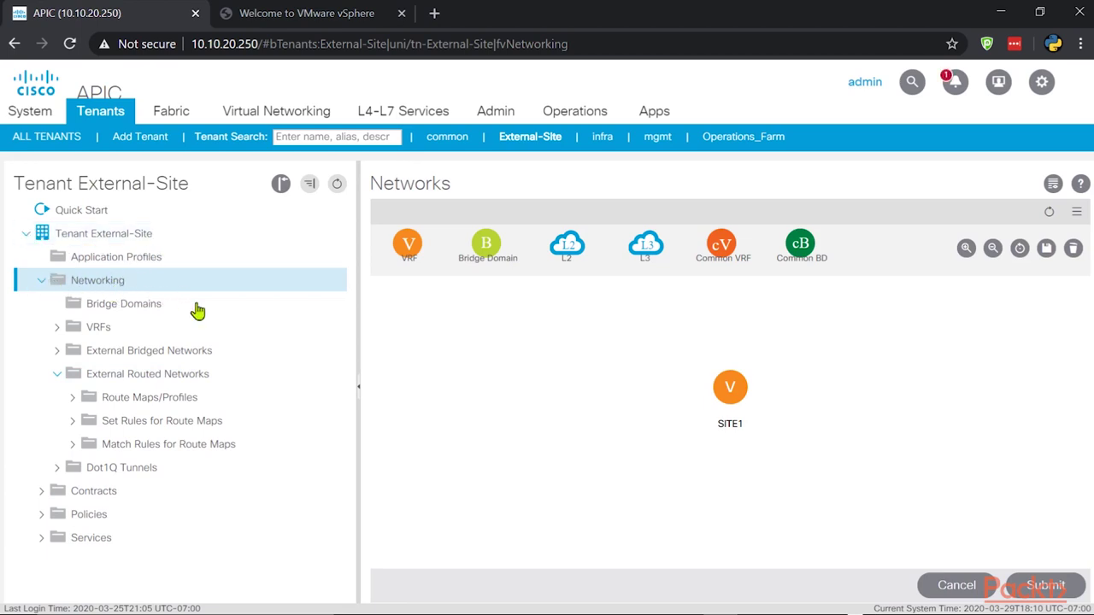
{"action": "left_click", "coordinate": [169, 382]}
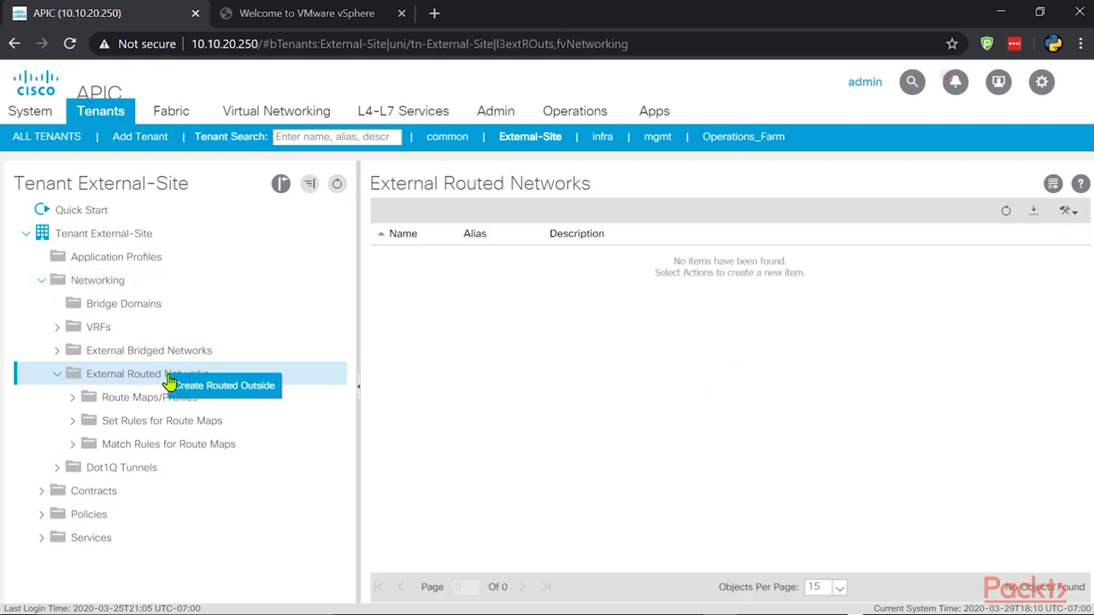
{"action": "left_click", "coordinate": [227, 387]}
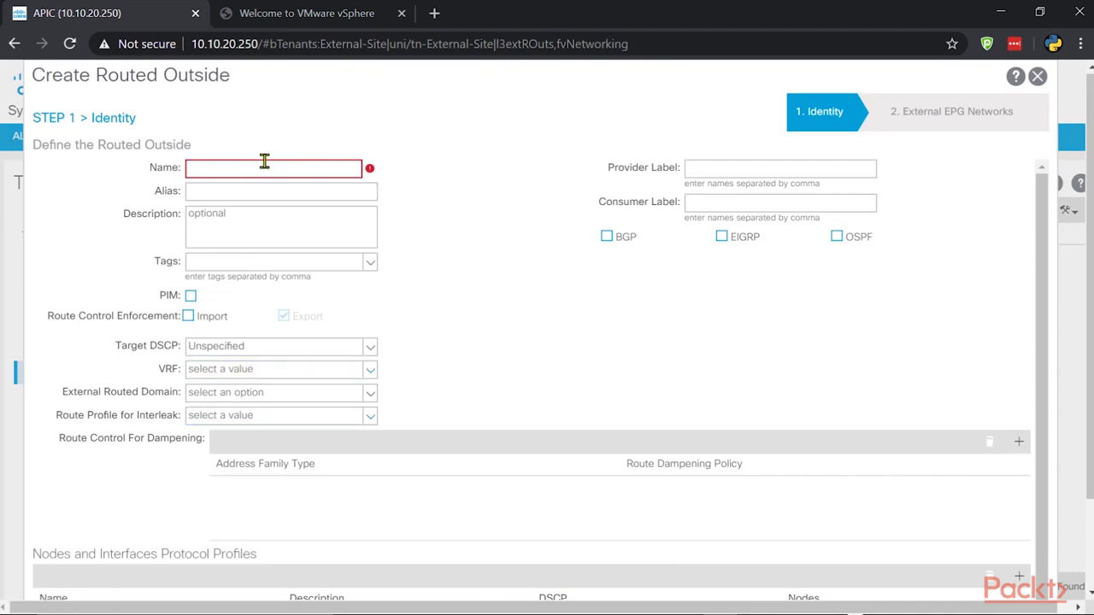
Step: Name the routed outside SITE1_L3OUT, select VRF SITE1 and enable BGP
{"action": "type", "text": "SITE1-"}
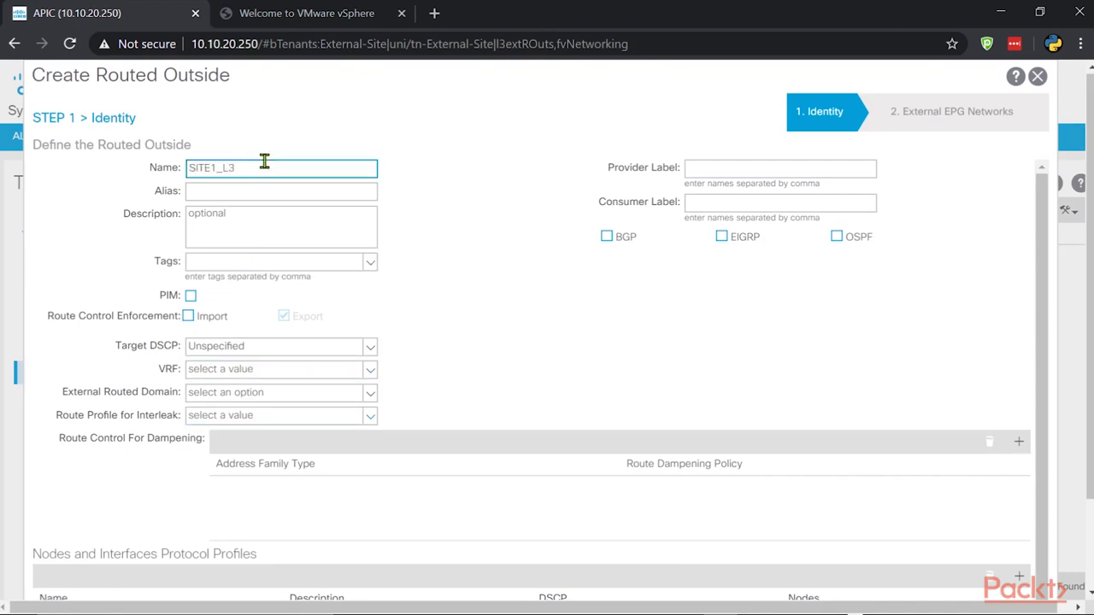
{"action": "left_click", "coordinate": [467, 303]}
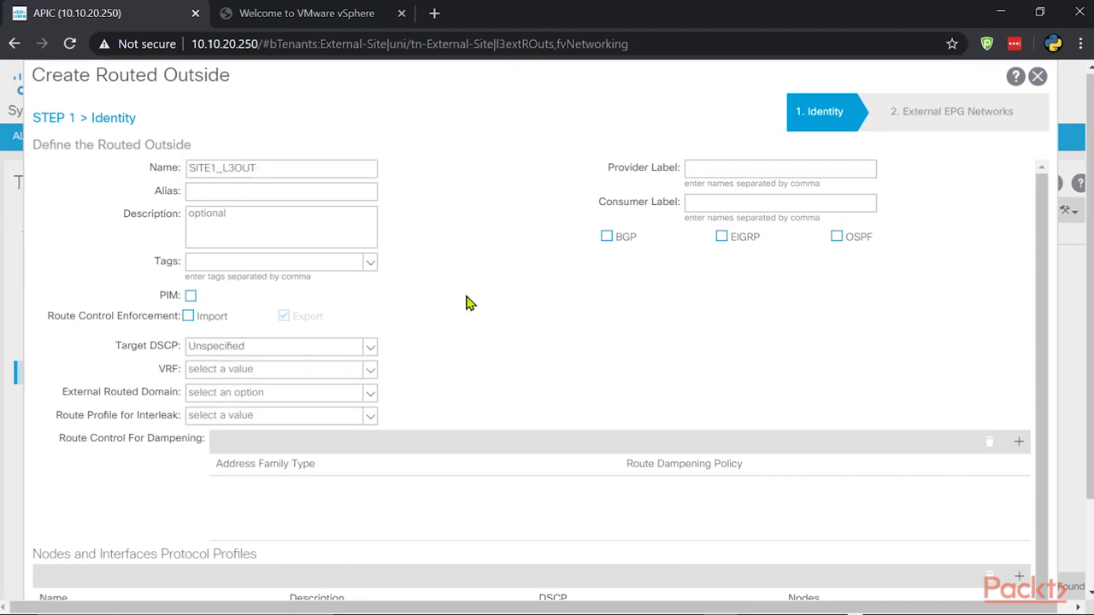
{"action": "scroll", "coordinate": [247, 341], "scroll_direction": "down", "scroll_amount": 1}
{"action": "left_click", "coordinate": [246, 340]}
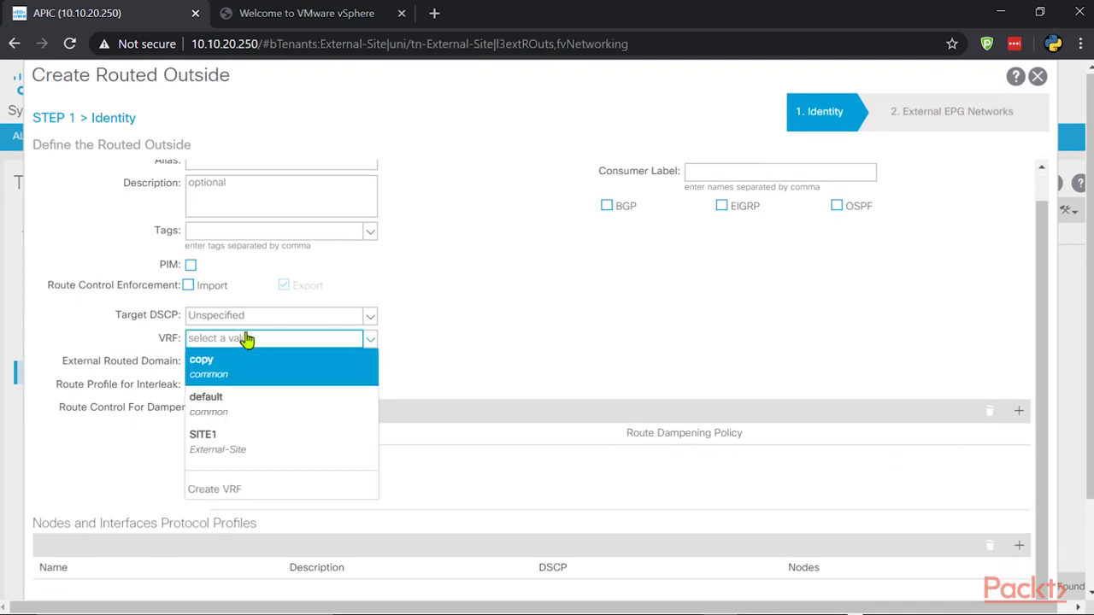
{"action": "left_click", "coordinate": [205, 439]}
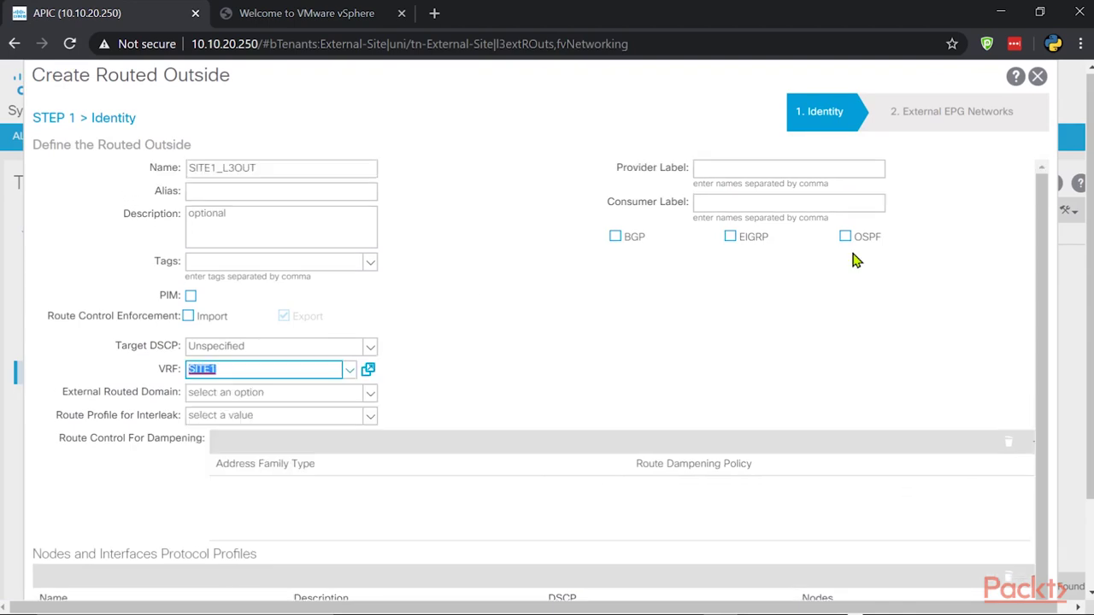
{"action": "left_click", "coordinate": [615, 239]}
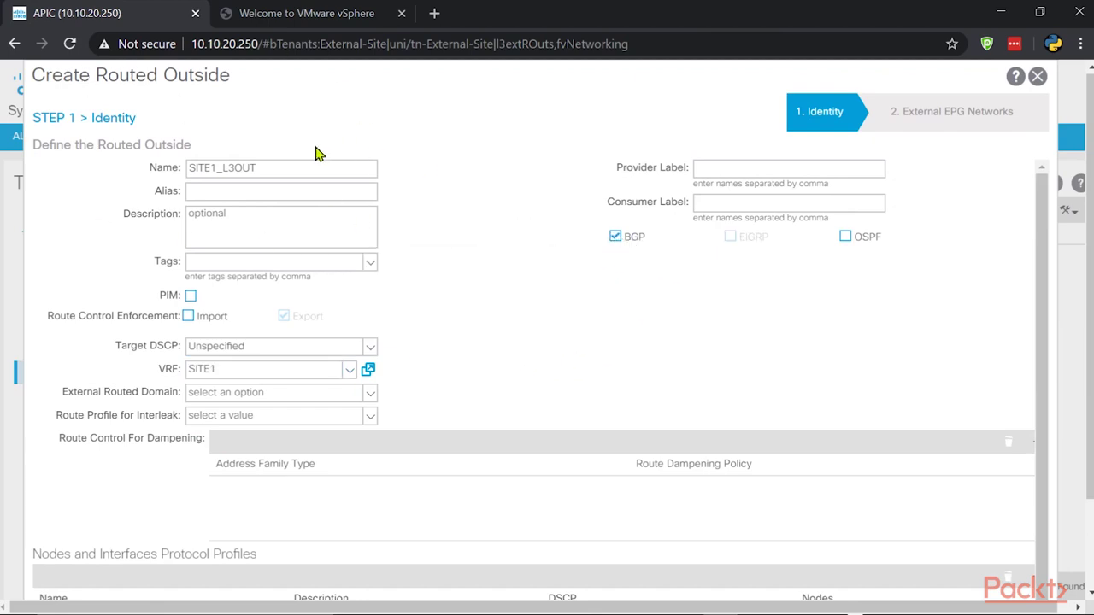
Step: Choose external routed domain SITE_1_L3OUT and advance to the External EPG Networks step
{"action": "scroll", "coordinate": [342, 154], "scroll_direction": "down", "scroll_amount": 2}
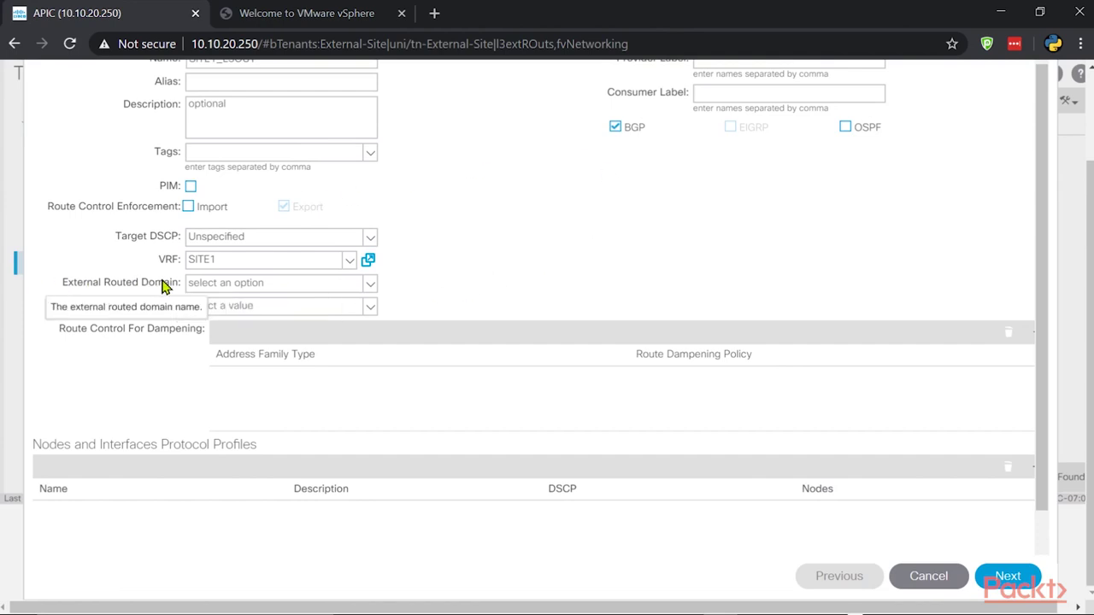
{"action": "left_click", "coordinate": [242, 286]}
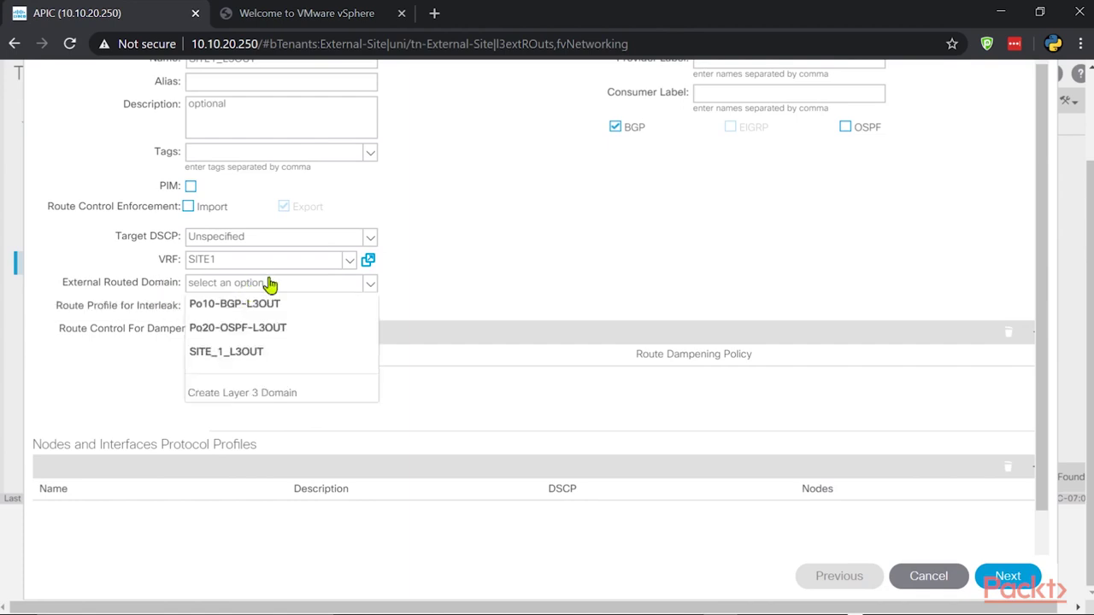
{"action": "left_click", "coordinate": [235, 351]}
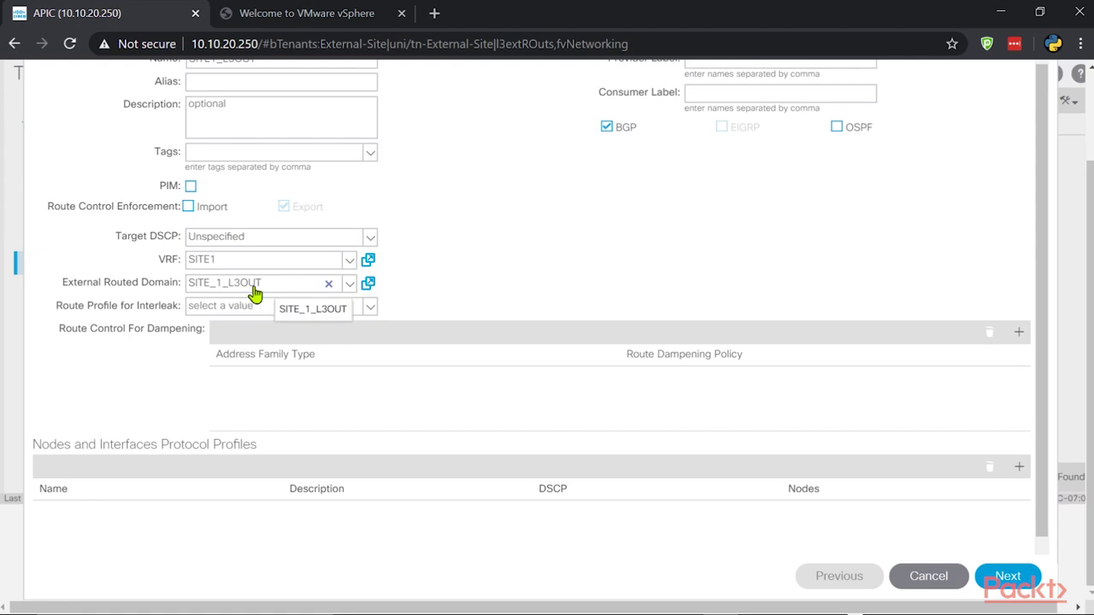
{"action": "scroll", "coordinate": [838, 444], "scroll_direction": "down", "scroll_amount": 1}
{"action": "left_click", "coordinate": [1007, 576]}
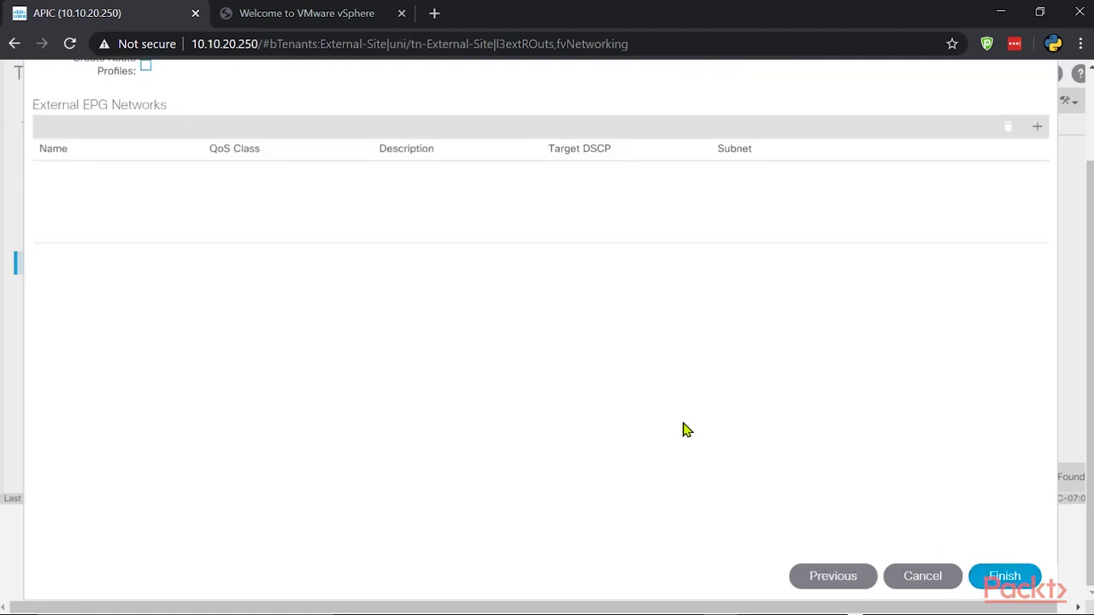
{"action": "scroll", "coordinate": [391, 288], "scroll_direction": "up", "scroll_amount": 3}
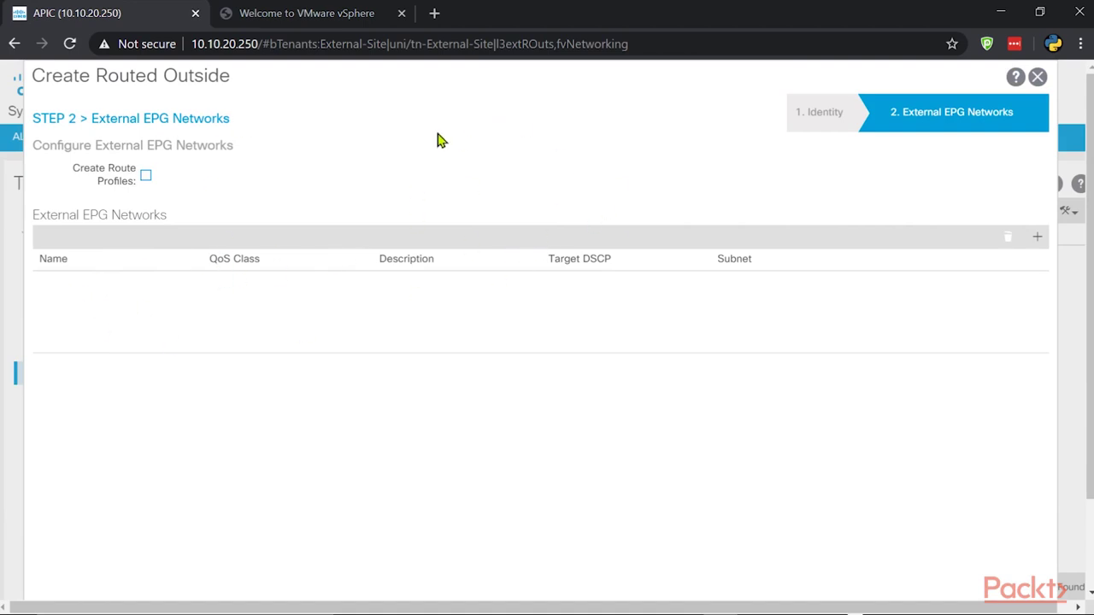
{"action": "scroll", "coordinate": [441, 141], "scroll_direction": "down", "scroll_amount": 3}
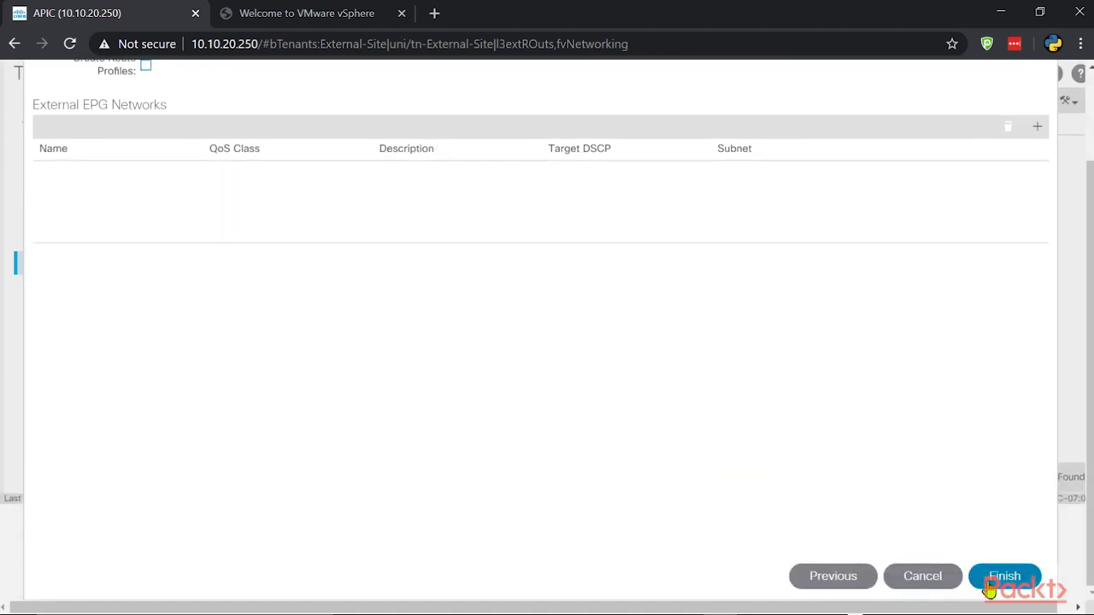
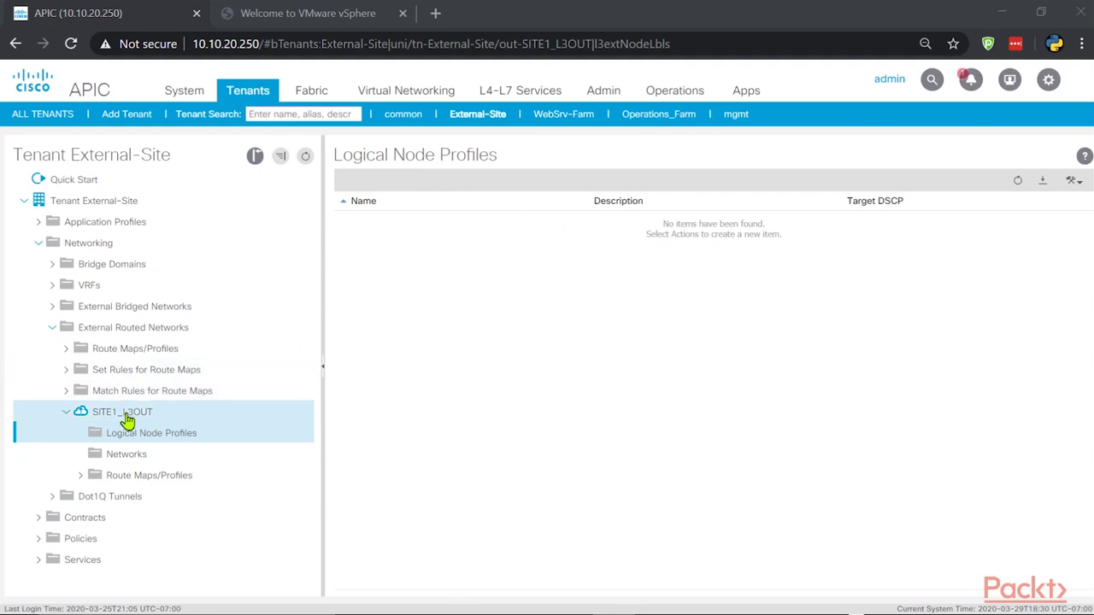
Step: Open the default BGP Route Reflector policy linked from the Pod1 pod policy group
{"action": "left_click", "coordinate": [312, 92]}
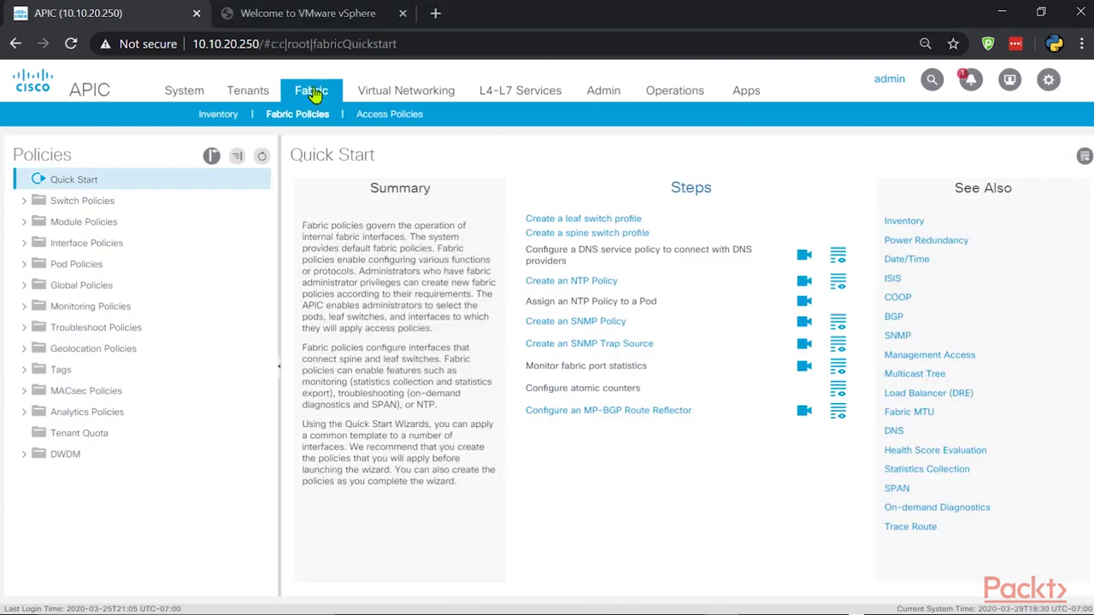
{"action": "left_click", "coordinate": [24, 267]}
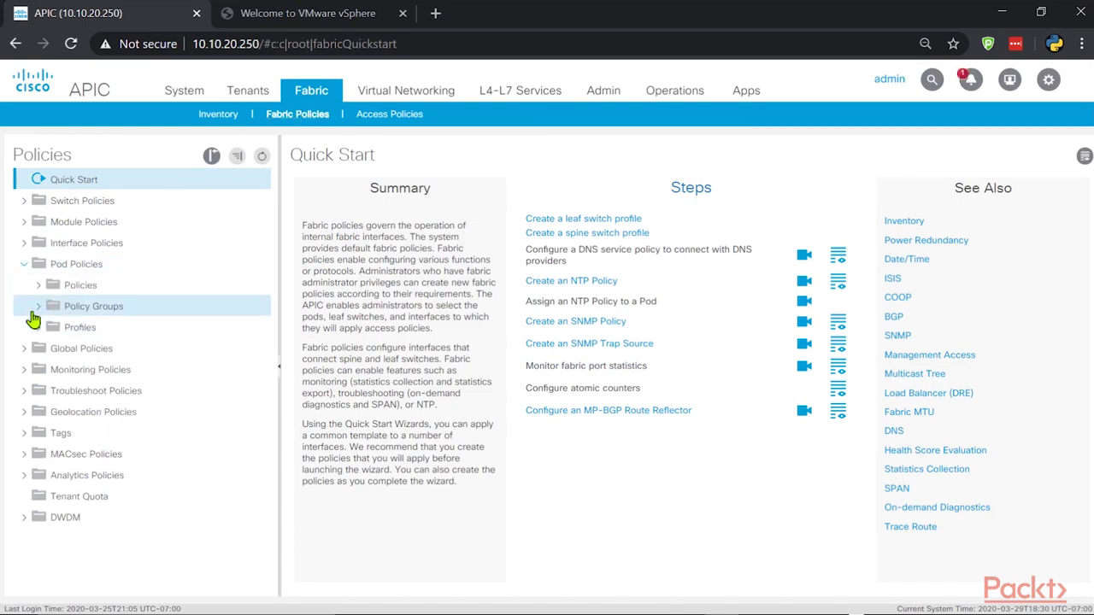
{"action": "left_click", "coordinate": [36, 308]}
{"action": "left_click", "coordinate": [98, 329]}
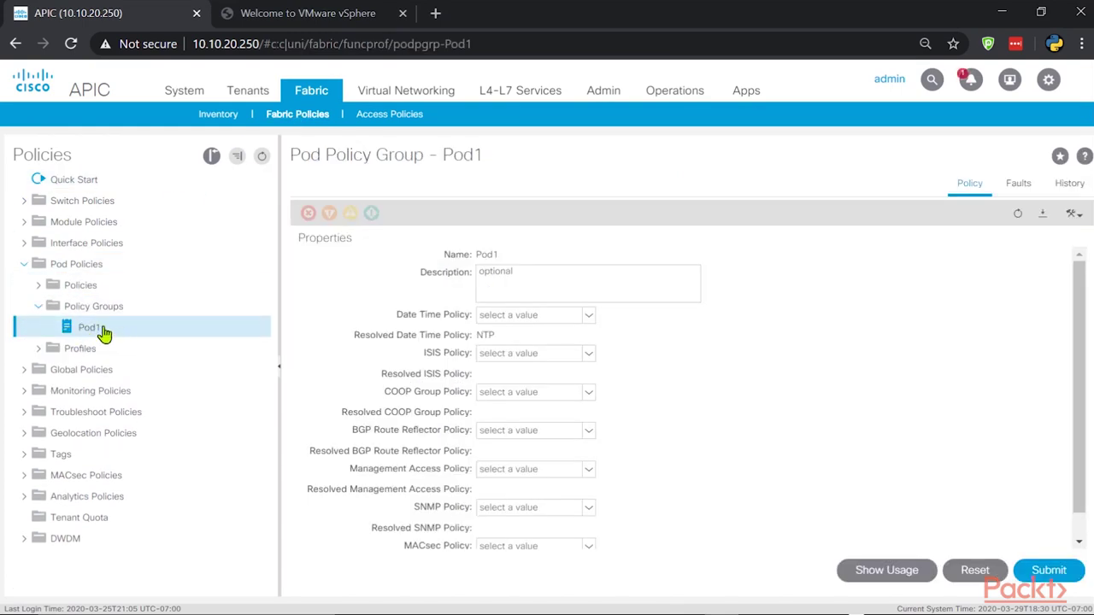
{"action": "scroll", "coordinate": [406, 297], "scroll_direction": "down", "scroll_amount": 1}
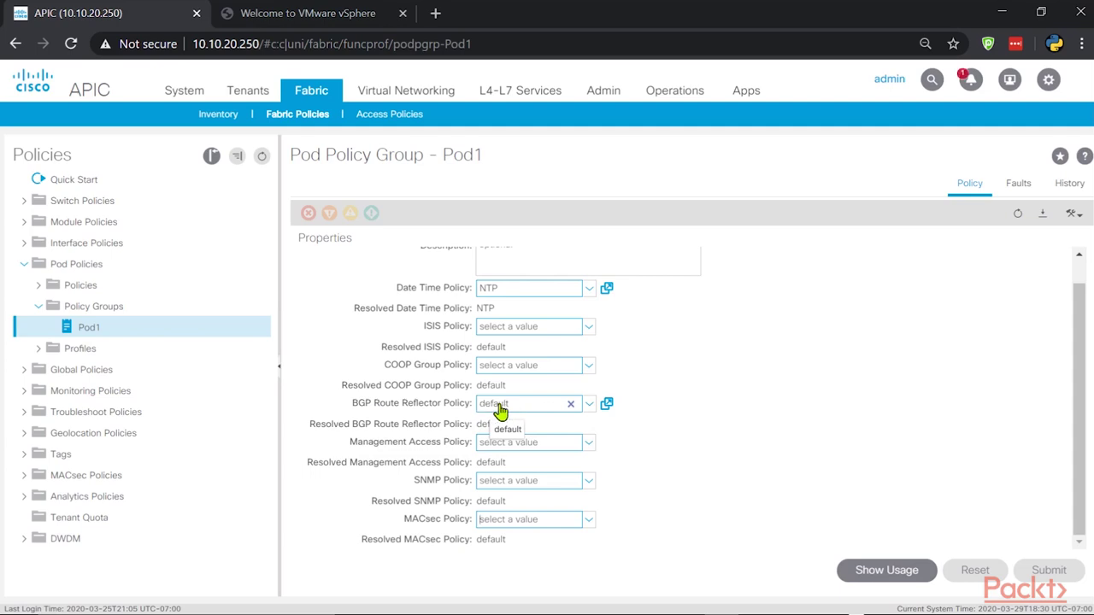
{"action": "left_click", "coordinate": [606, 404]}
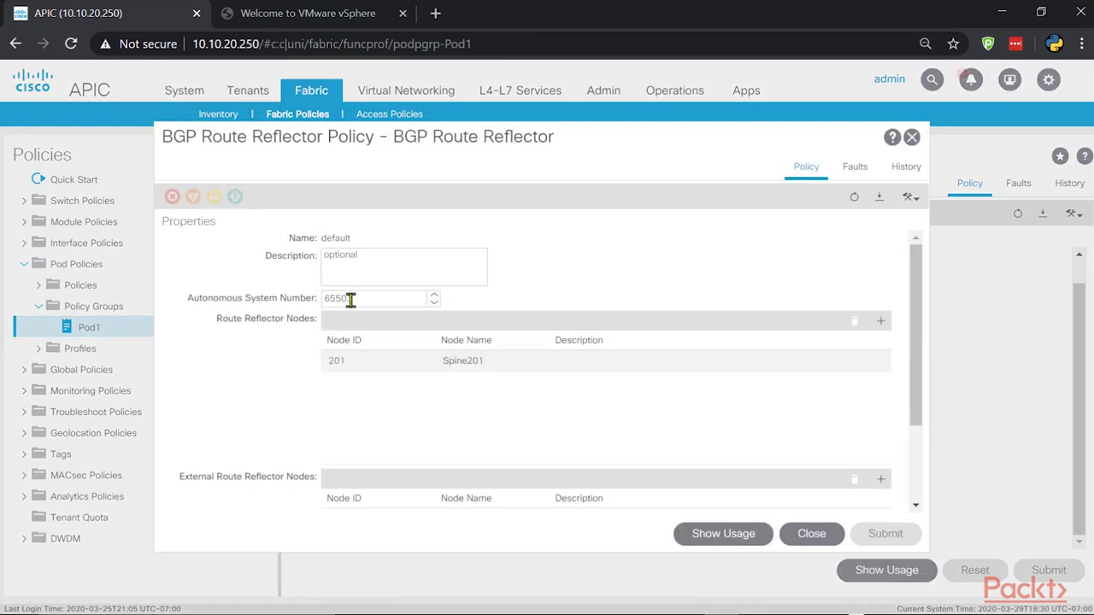
Step: Confirm AS number 65503 and reflector node Spine201, then close the route reflector policy
{"action": "left_click", "coordinate": [349, 299]}
{"action": "key", "text": "ctrl+a"}
{"action": "left_click", "coordinate": [365, 320]}
{"action": "left_click_drag", "start_coordinate": [361, 300], "coordinate": [305, 300]}
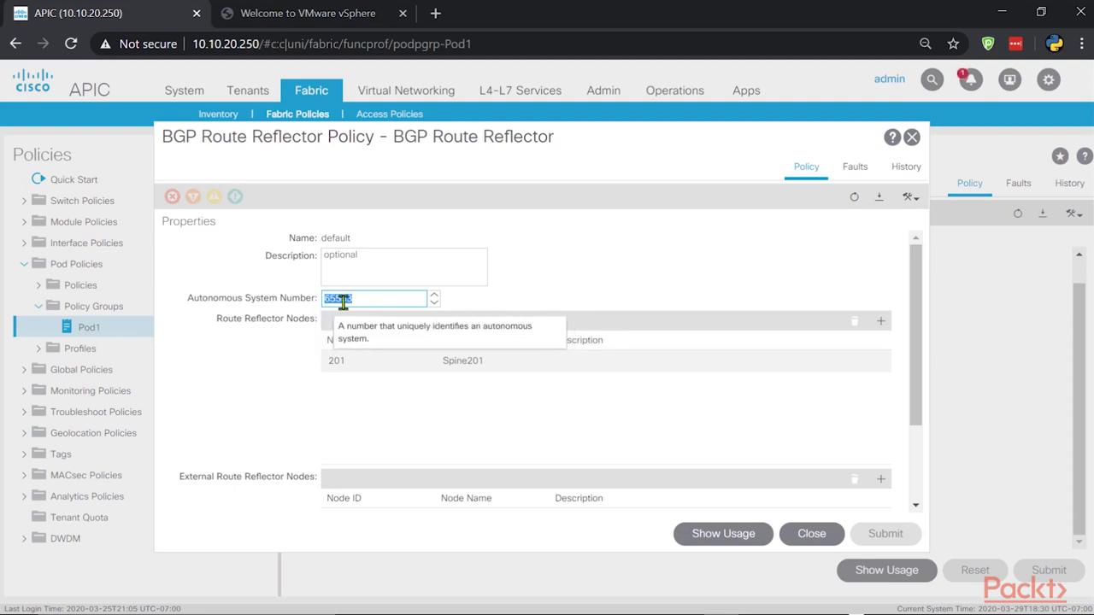
{"action": "left_click", "coordinate": [353, 363]}
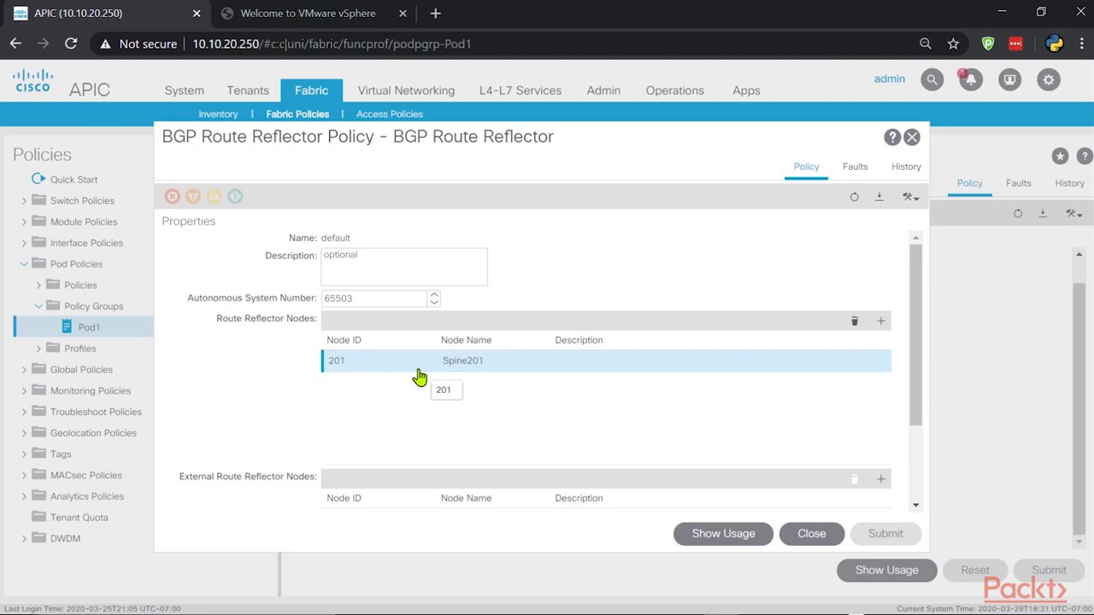
{"action": "left_click", "coordinate": [789, 526]}
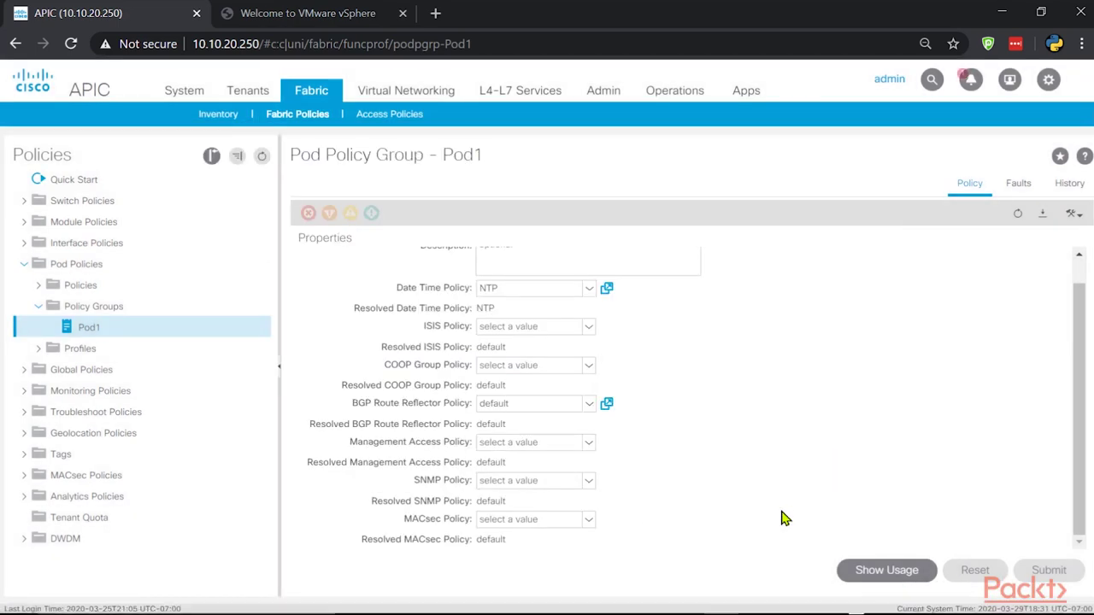
Step: Start a new node profile under SITE1_L3OUT's Logical Node Profiles in tenant External-Site
{"action": "left_click", "coordinate": [243, 91]}
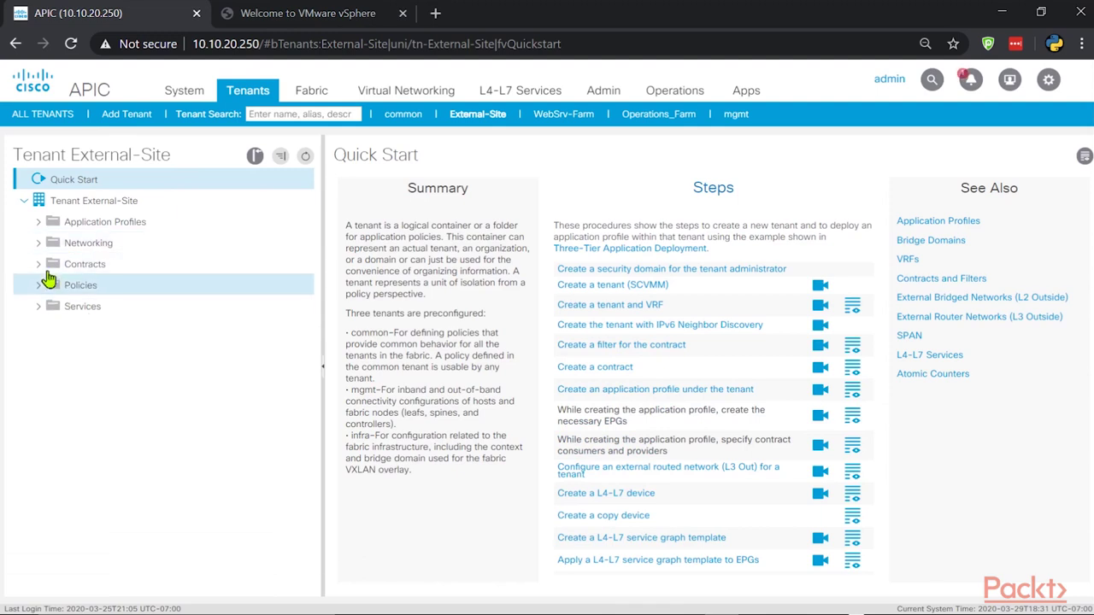
{"action": "left_click", "coordinate": [38, 243]}
{"action": "left_click", "coordinate": [53, 327]}
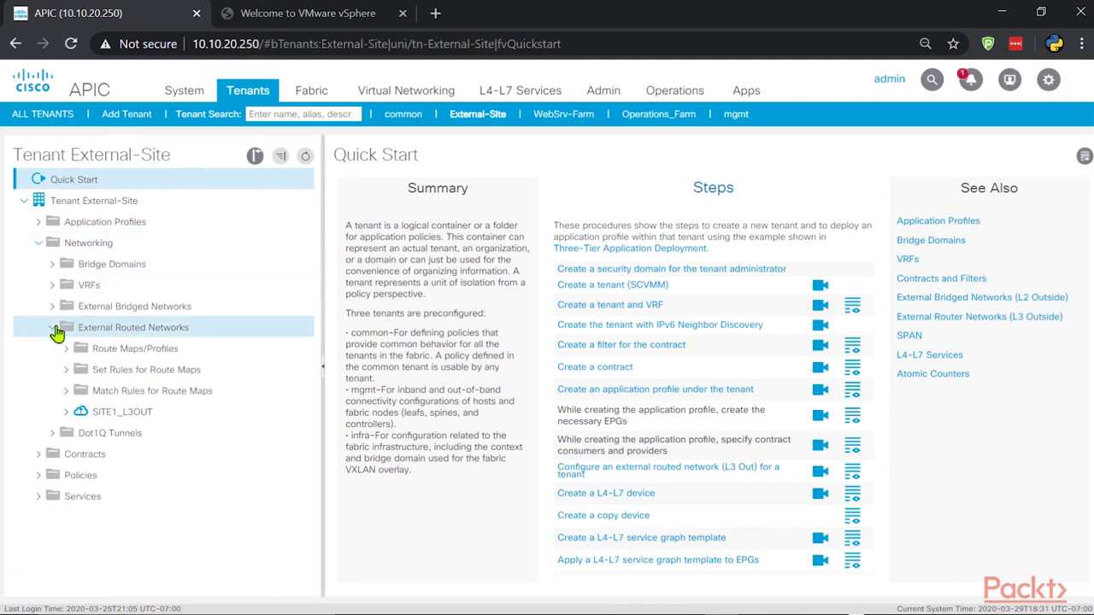
{"action": "left_click", "coordinate": [66, 412]}
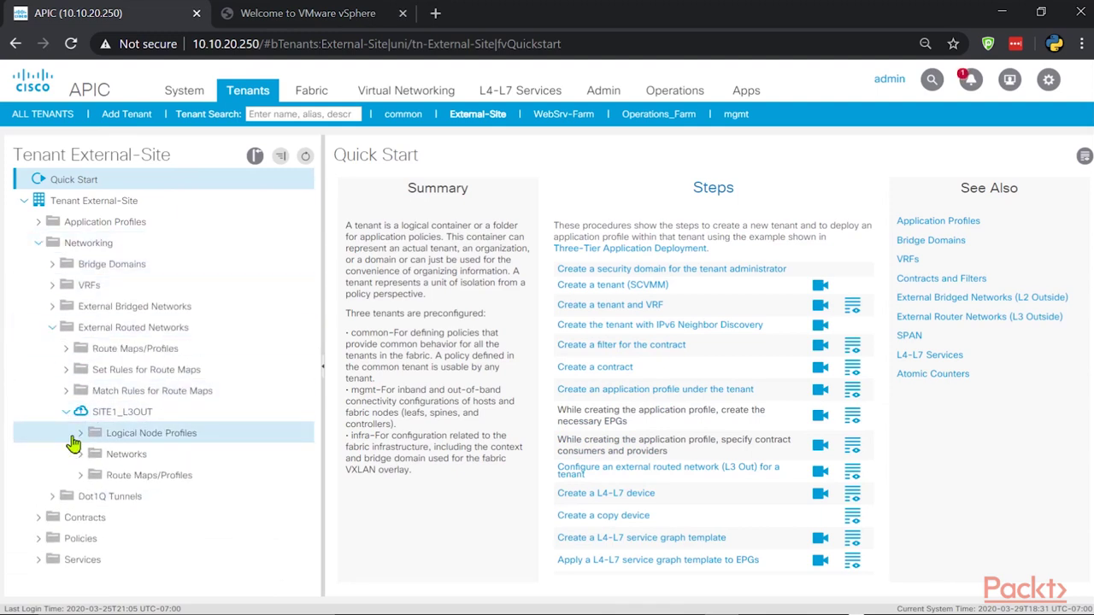
{"action": "right_click", "coordinate": [159, 432]}
{"action": "left_click", "coordinate": [216, 435]}
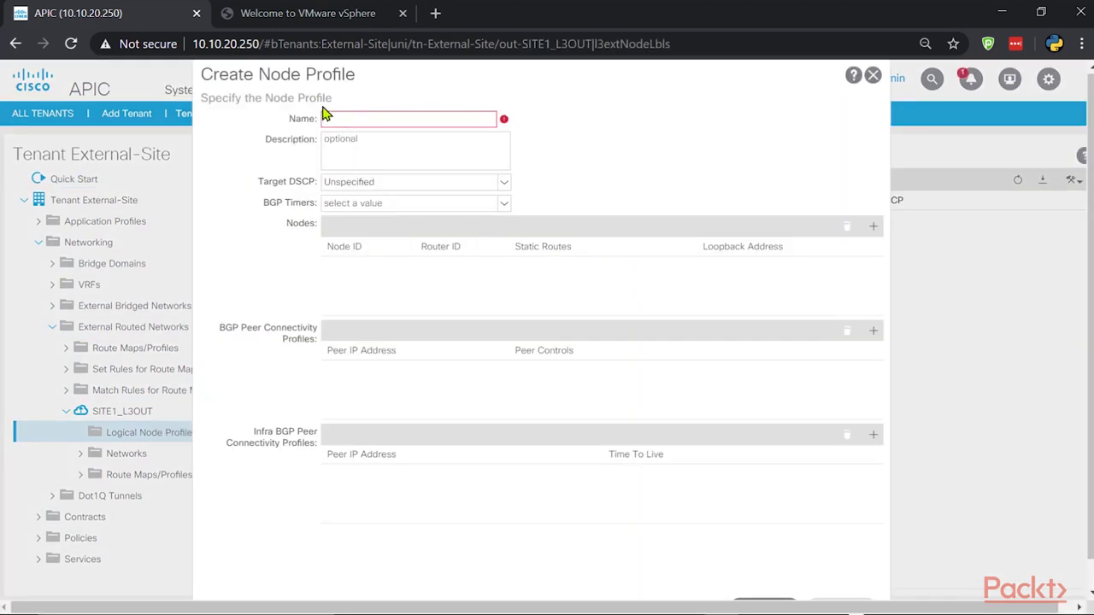
Step: Name the profile LEAF101-102 and add Leaf101 with router ID 10.10.10.10
{"action": "left_click", "coordinate": [348, 115]}
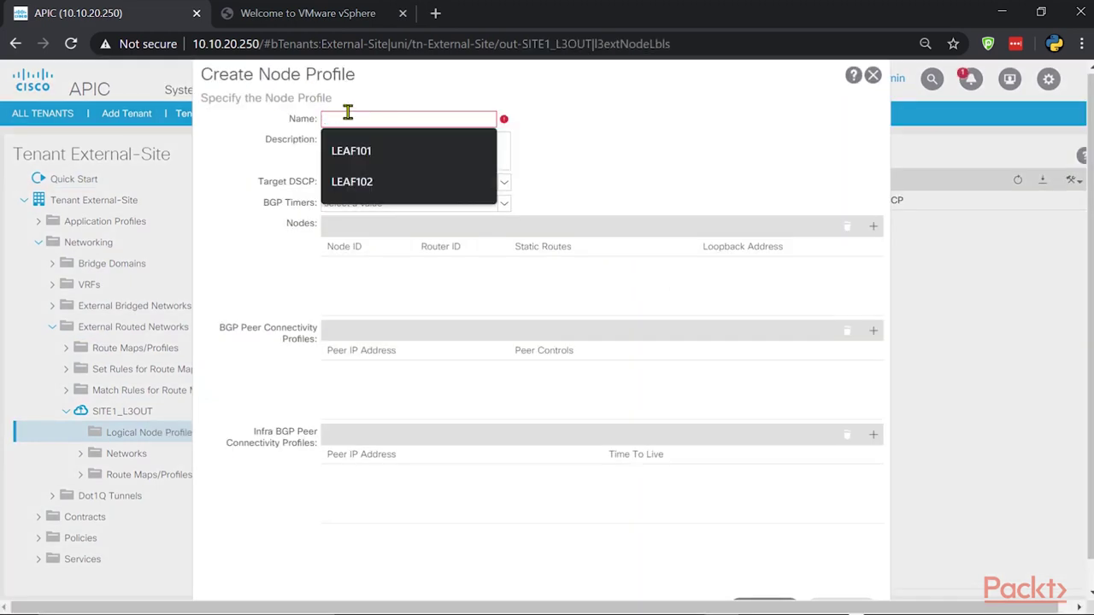
{"action": "type", "text": "LEAF101-102"}
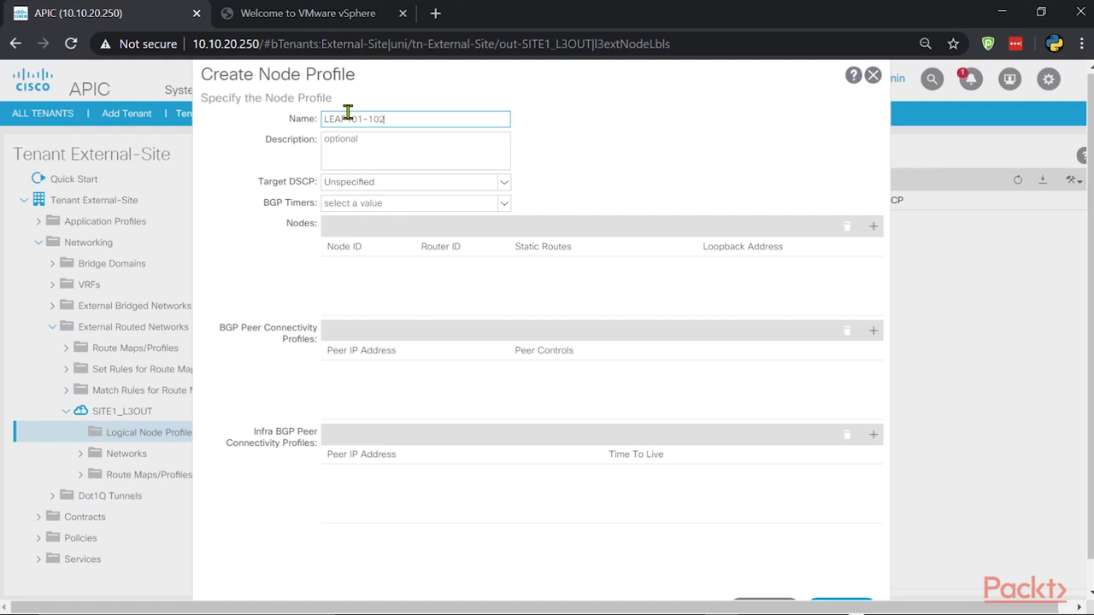
{"action": "left_click", "coordinate": [872, 225]}
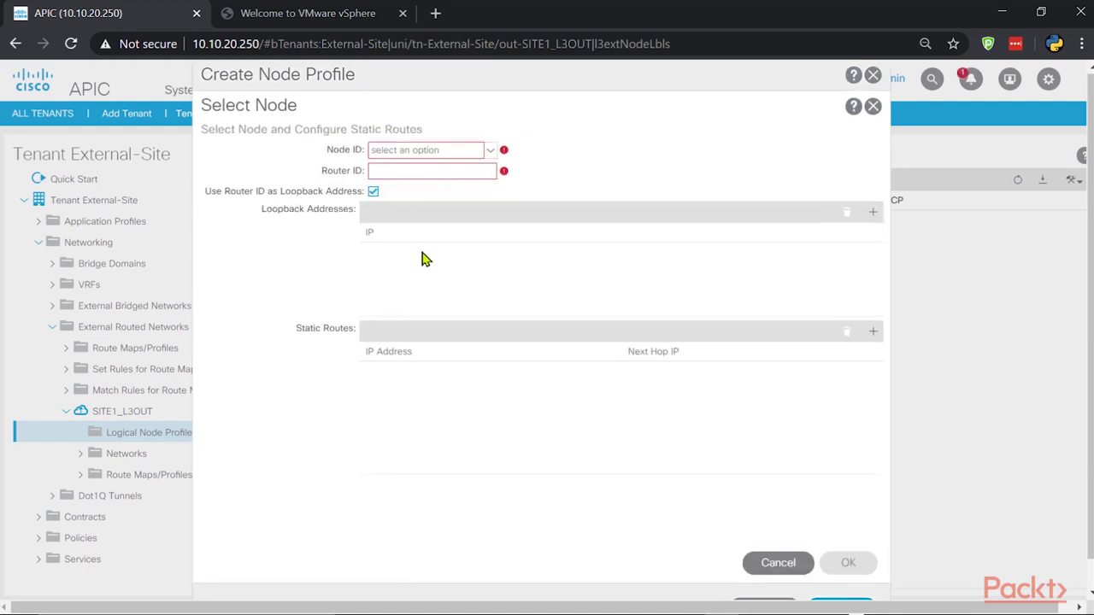
{"action": "left_click", "coordinate": [385, 151]}
{"action": "left_click", "coordinate": [374, 179]}
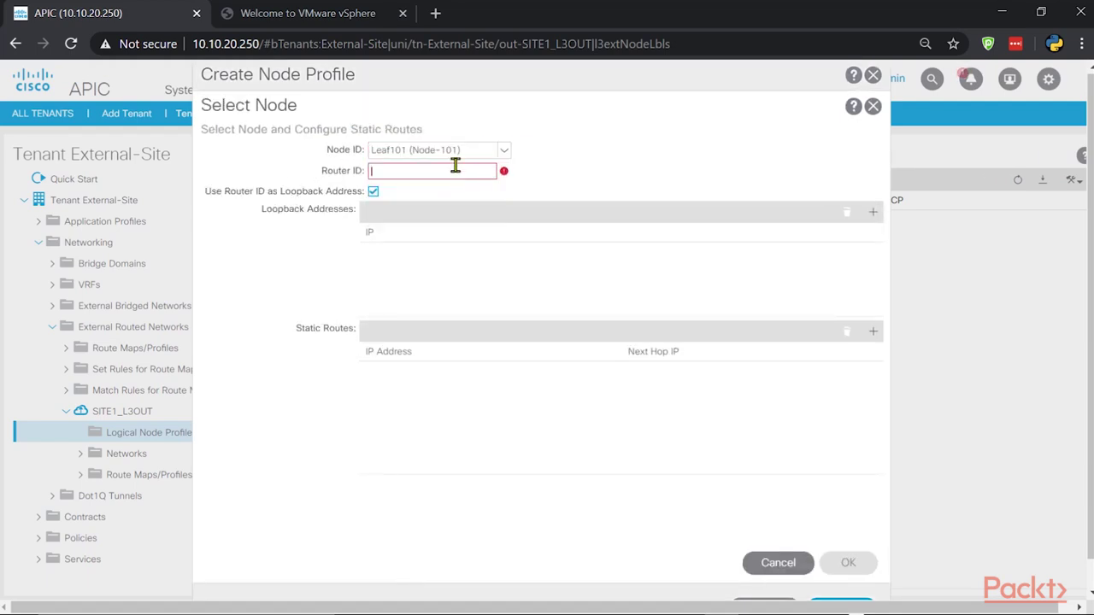
{"action": "left_click", "coordinate": [456, 166]}
{"action": "type", "text": "10.10.10.10"}
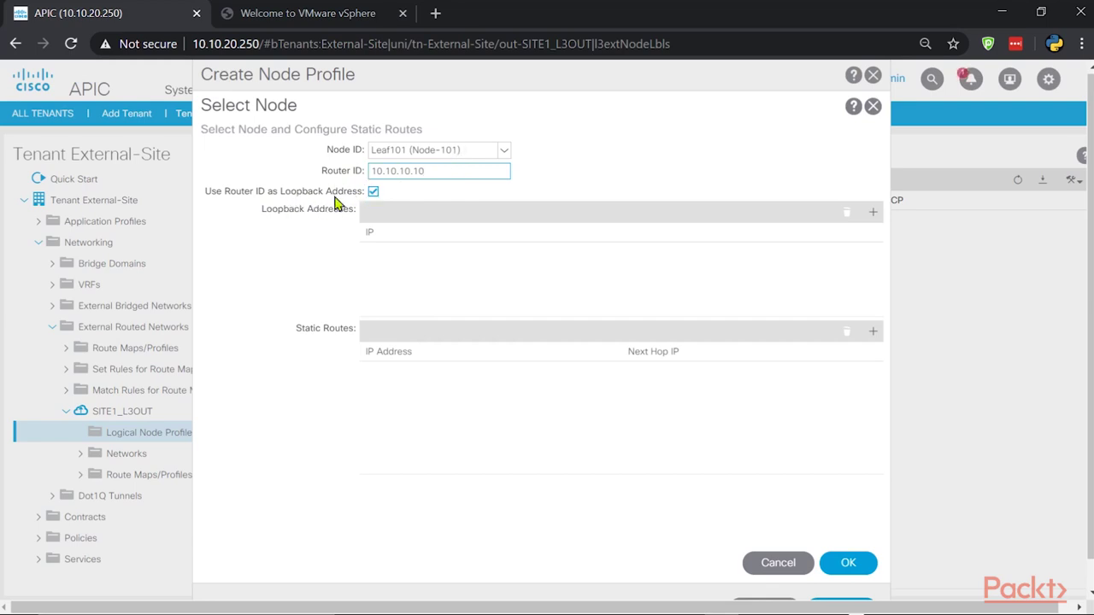
{"action": "left_click", "coordinate": [863, 568]}
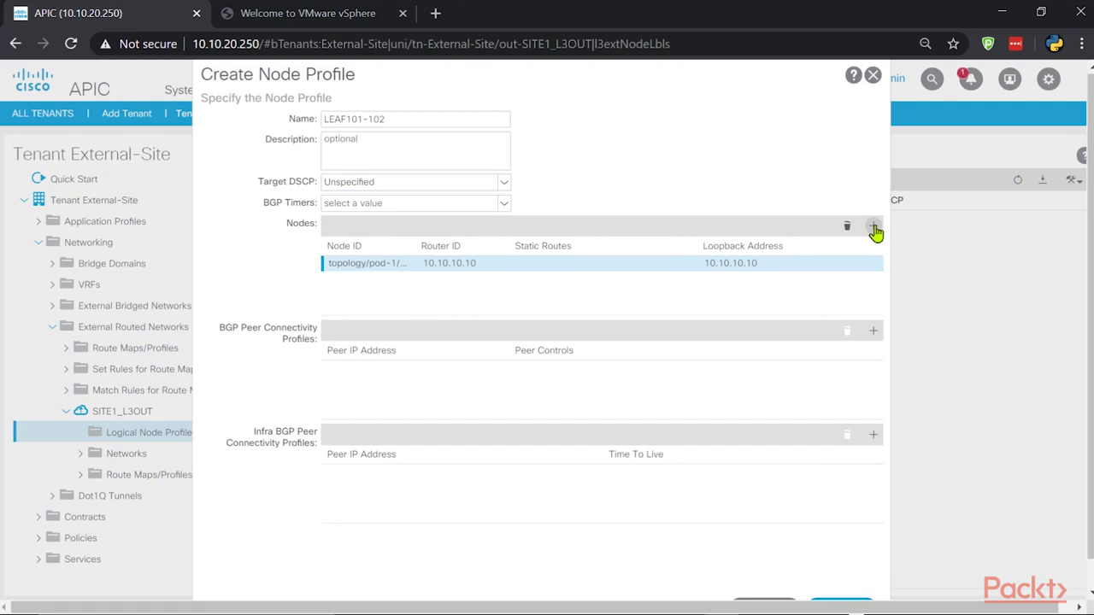
Step: Add Leaf102 to the profile with router ID 10.20.20.20
{"action": "left_click", "coordinate": [872, 229]}
{"action": "left_click", "coordinate": [489, 153]}
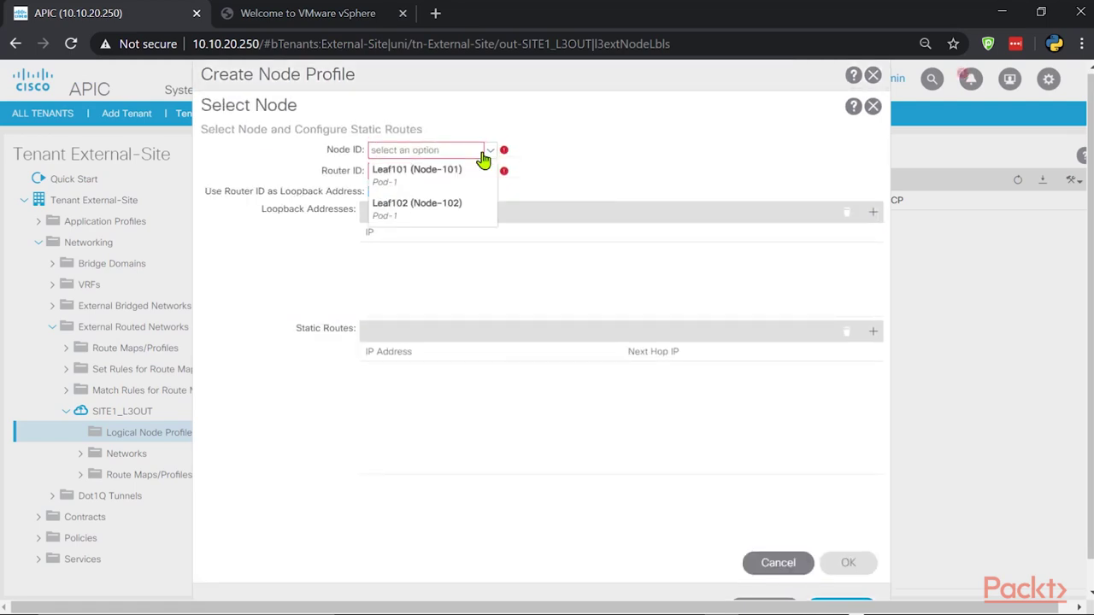
{"action": "left_click", "coordinate": [437, 214]}
{"action": "left_click", "coordinate": [420, 174]}
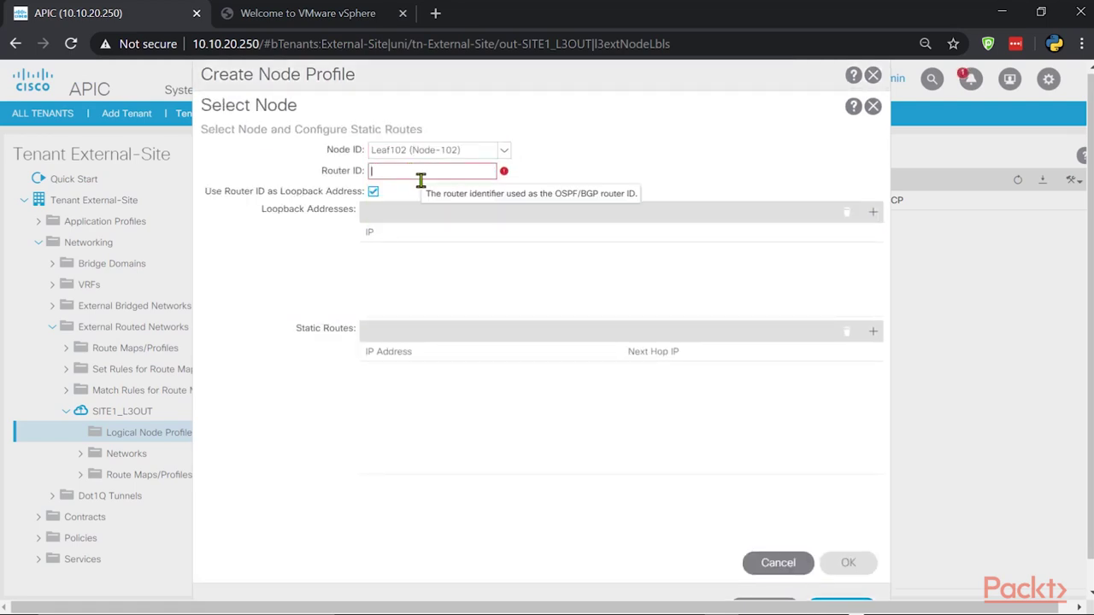
{"action": "type", "text": "10.20.20.20"}
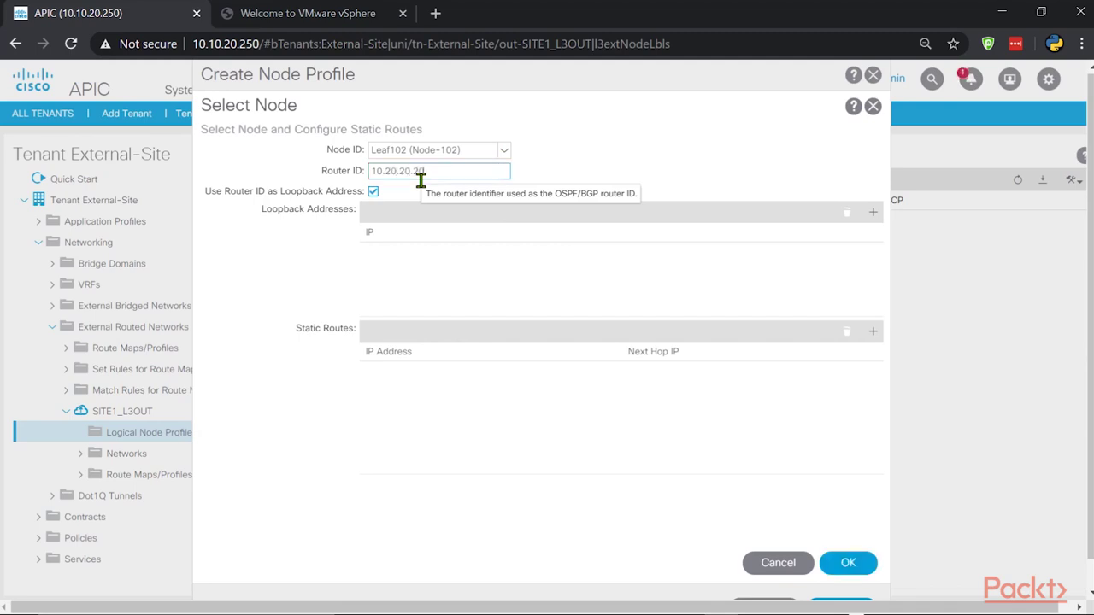
{"action": "left_click", "coordinate": [860, 564]}
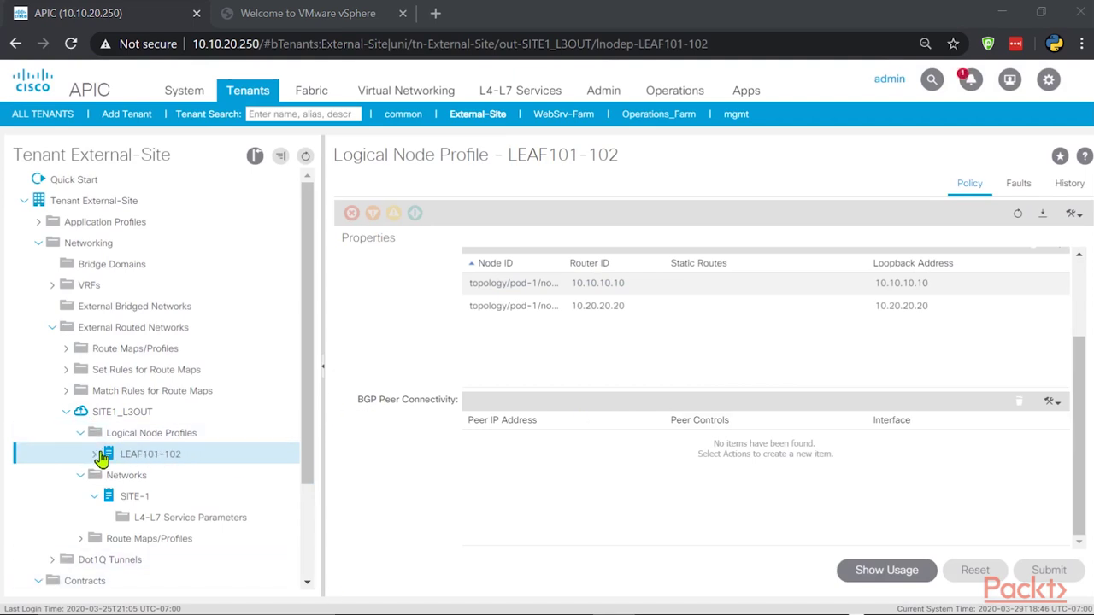
Step: Start a BGP peer for LEAF101-102 on the Pod-1/Node-101-102/SITE_1-PolGrp interfaces
{"action": "left_click", "coordinate": [94, 454]}
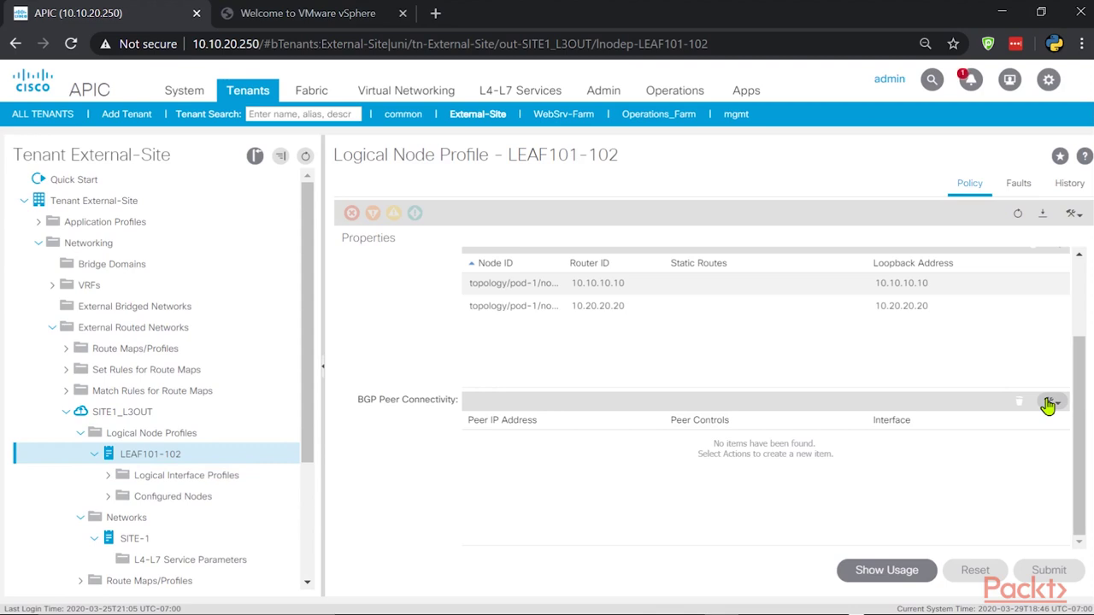
{"action": "left_click", "coordinate": [1050, 403]}
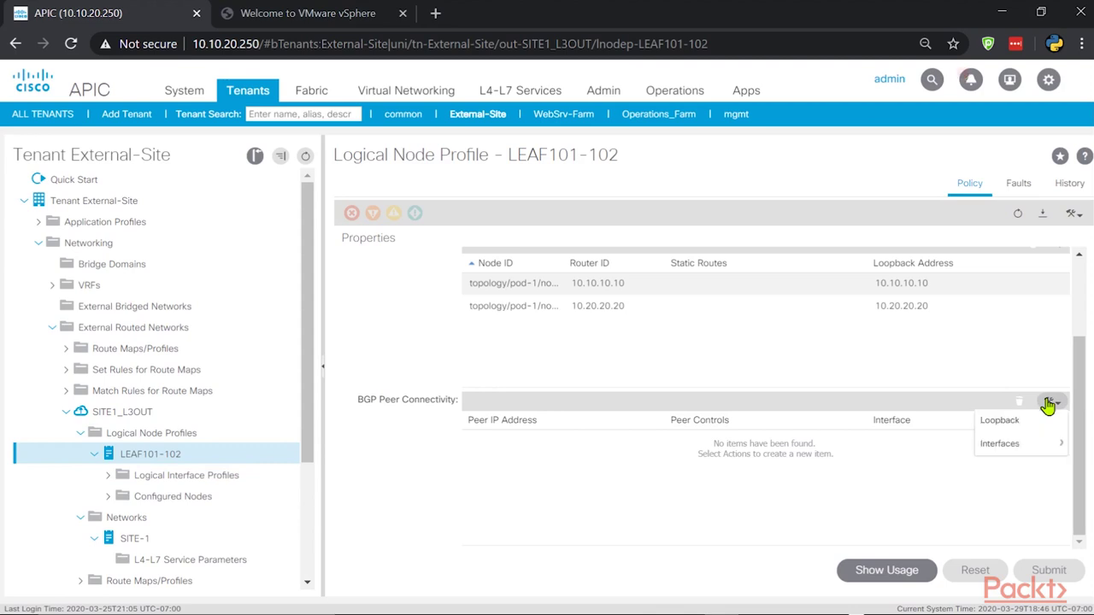
{"action": "mouse_move", "coordinate": [1030, 449]}
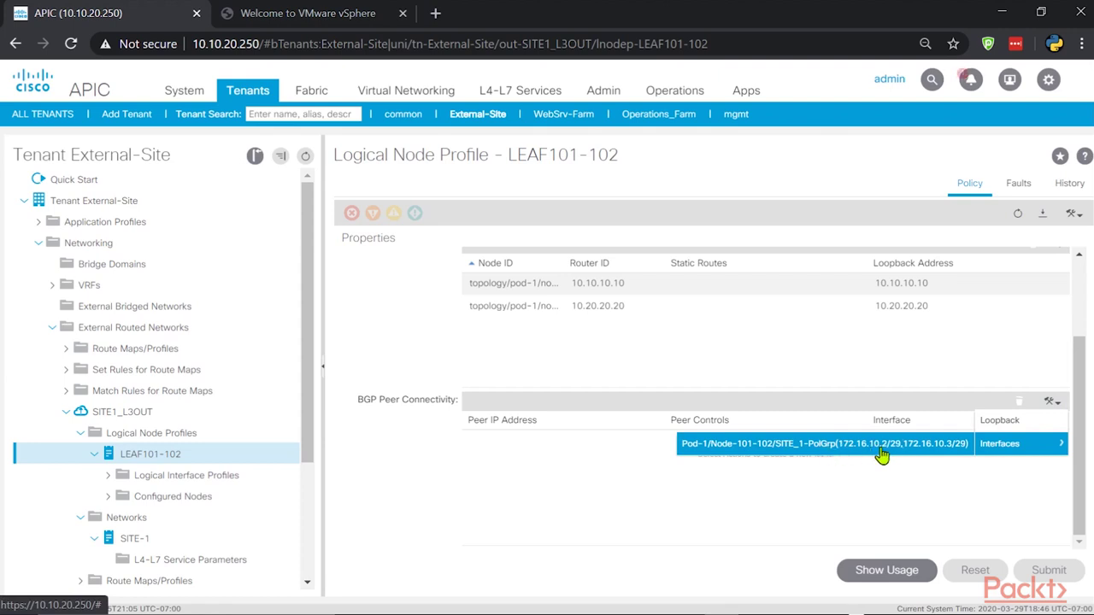
{"action": "left_click", "coordinate": [951, 453]}
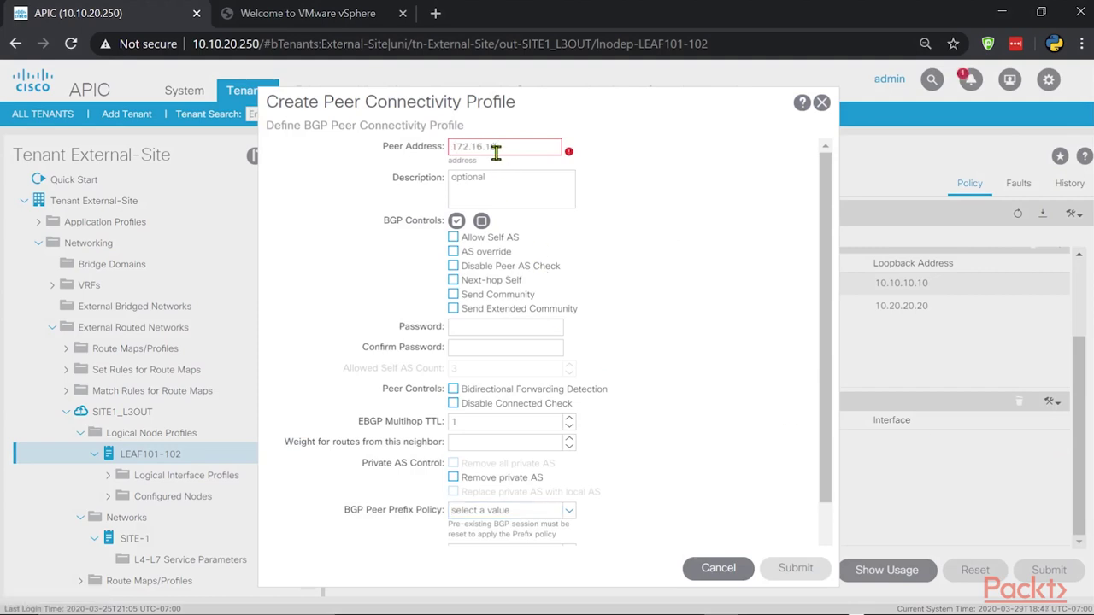
Step: Check the peer address 172.16.10.1 and remote AS 65501 in the peer profile
{"action": "left_click_drag", "start_coordinate": [496, 152], "coordinate": [421, 154]}
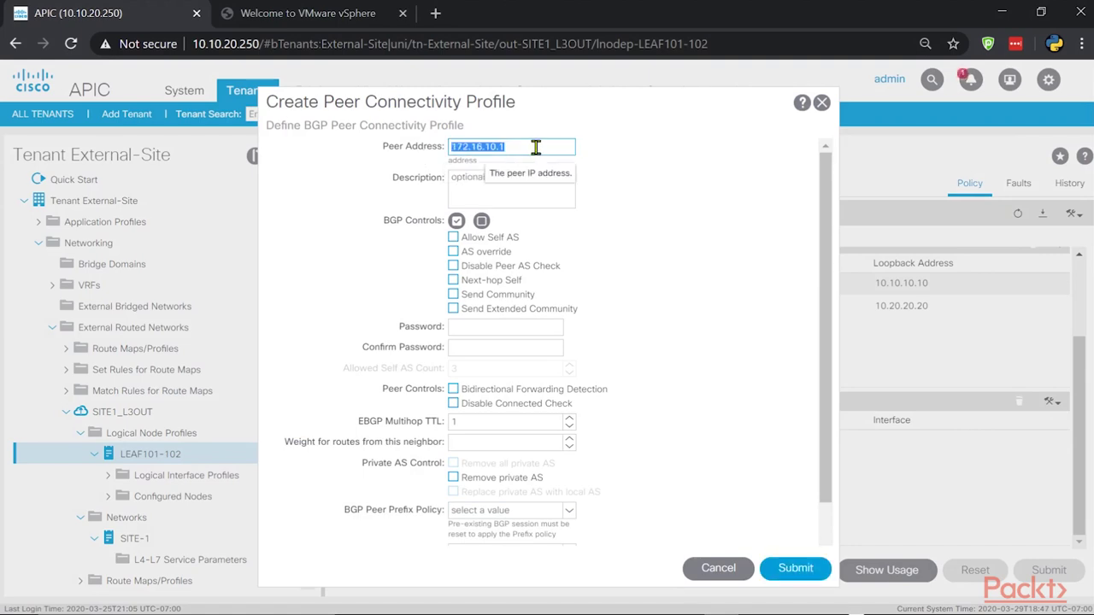
{"action": "scroll", "coordinate": [542, 310], "scroll_direction": "down", "scroll_amount": 2}
{"action": "left_click_drag", "start_coordinate": [466, 363], "coordinate": [420, 366]}
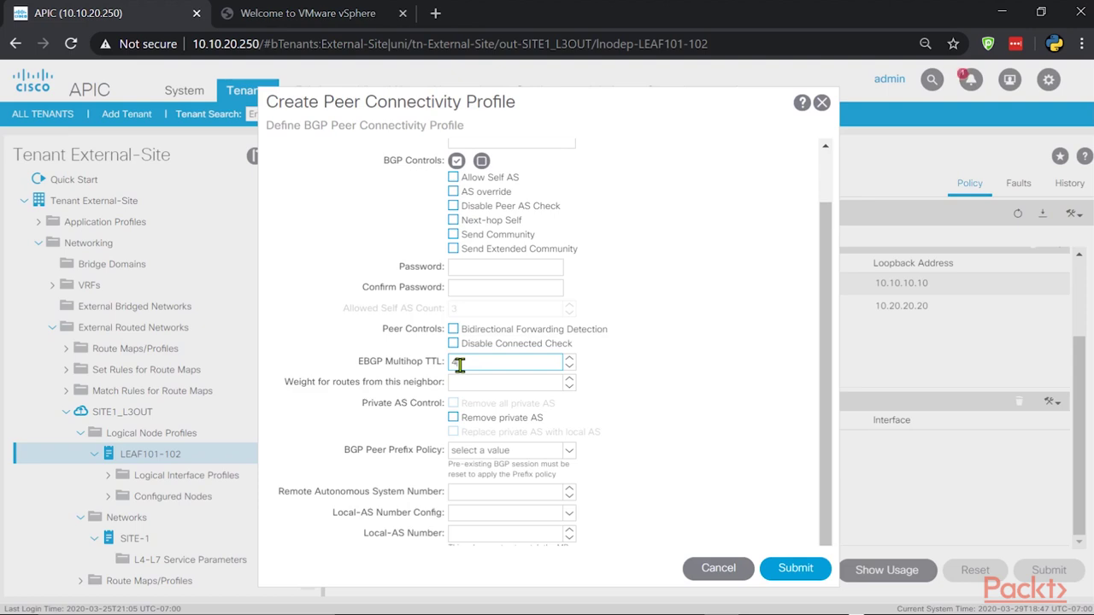
{"action": "left_click", "coordinate": [462, 494]}
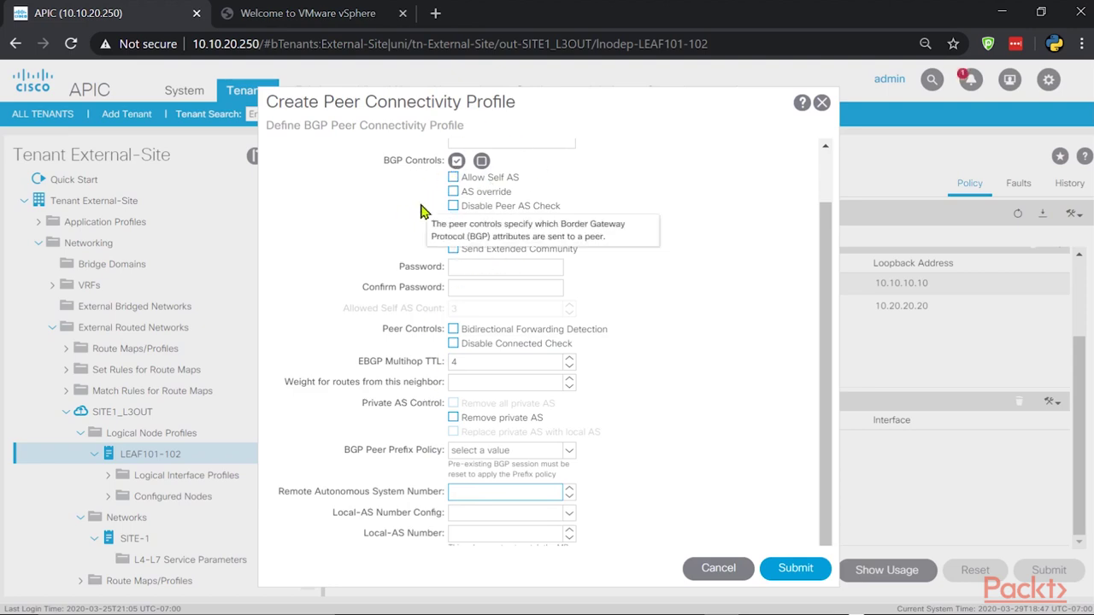
{"action": "scroll", "coordinate": [436, 239], "scroll_direction": "up", "scroll_amount": 2}
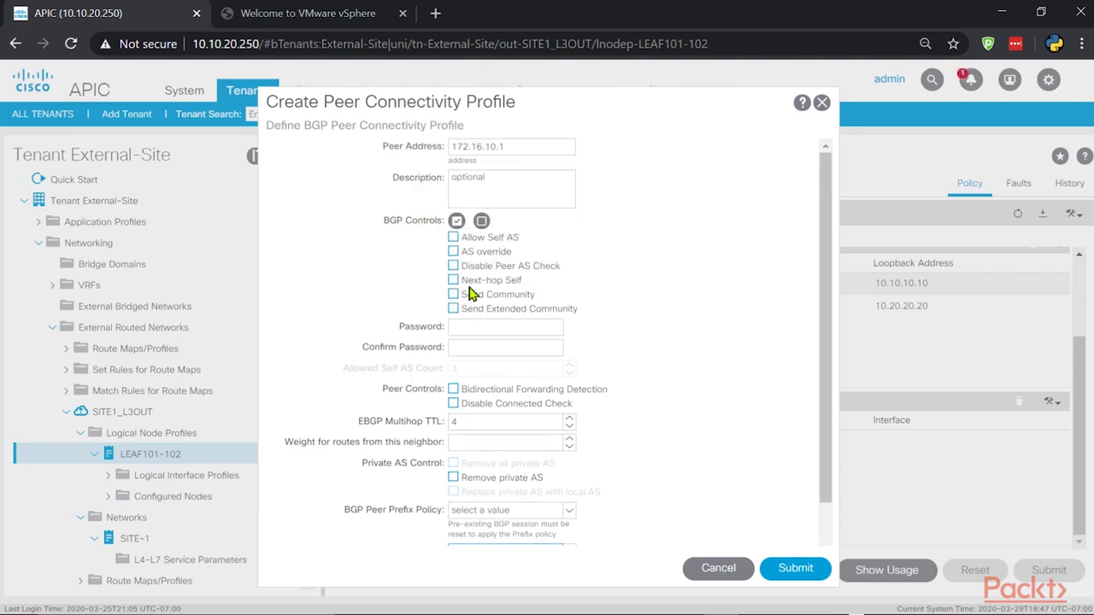
{"action": "scroll", "coordinate": [461, 222], "scroll_direction": "down", "scroll_amount": 2}
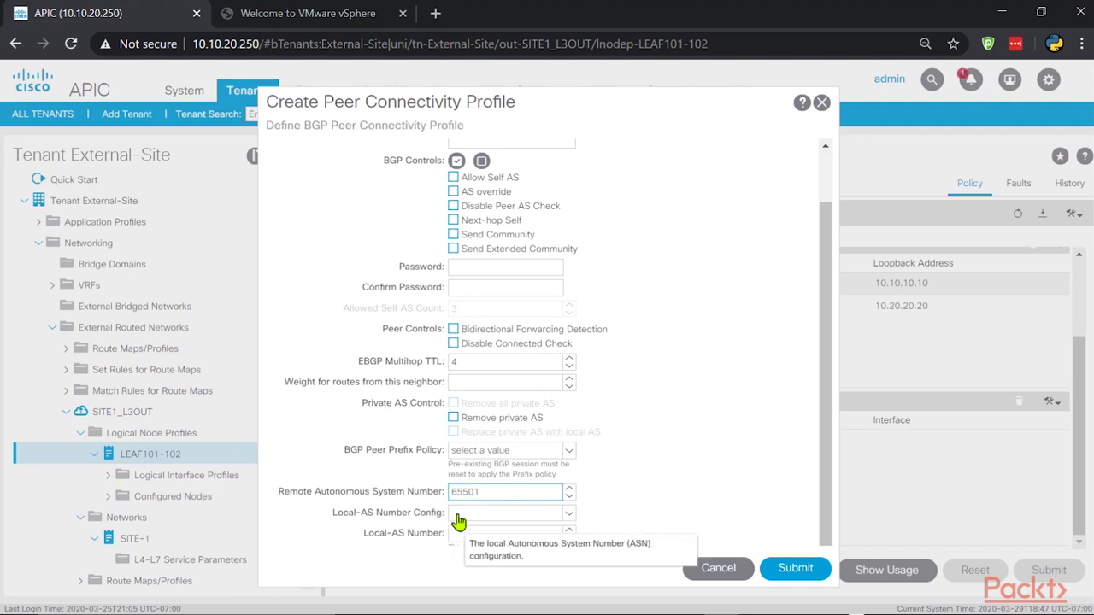
Step: Set Local-AS Number Config to no options with local AS 65500 and submit
{"action": "left_click", "coordinate": [462, 514]}
{"action": "left_click", "coordinate": [475, 471]}
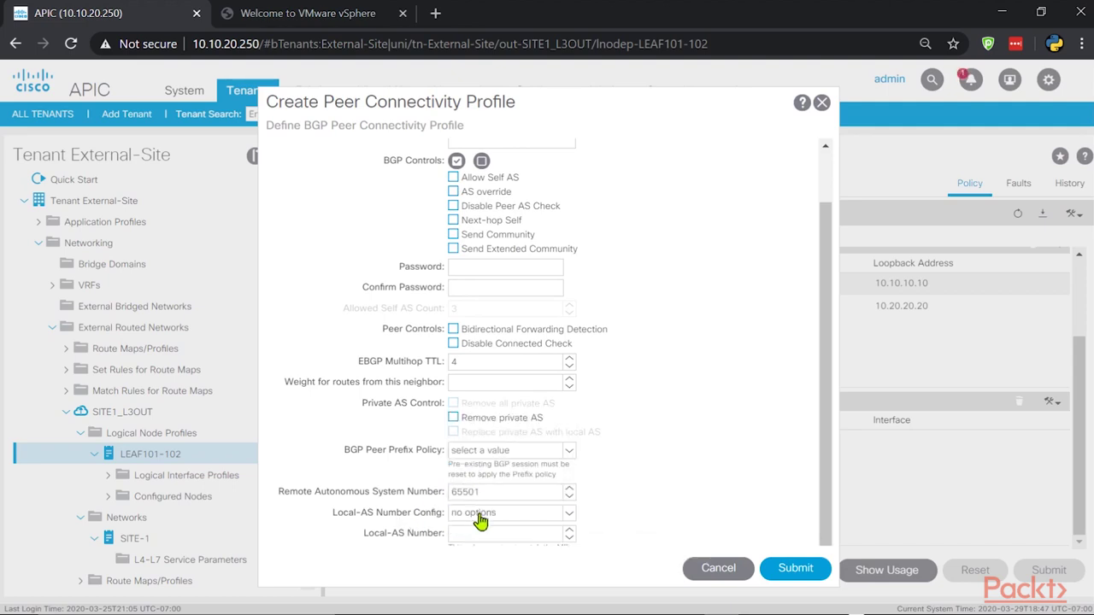
{"action": "left_click", "coordinate": [474, 533]}
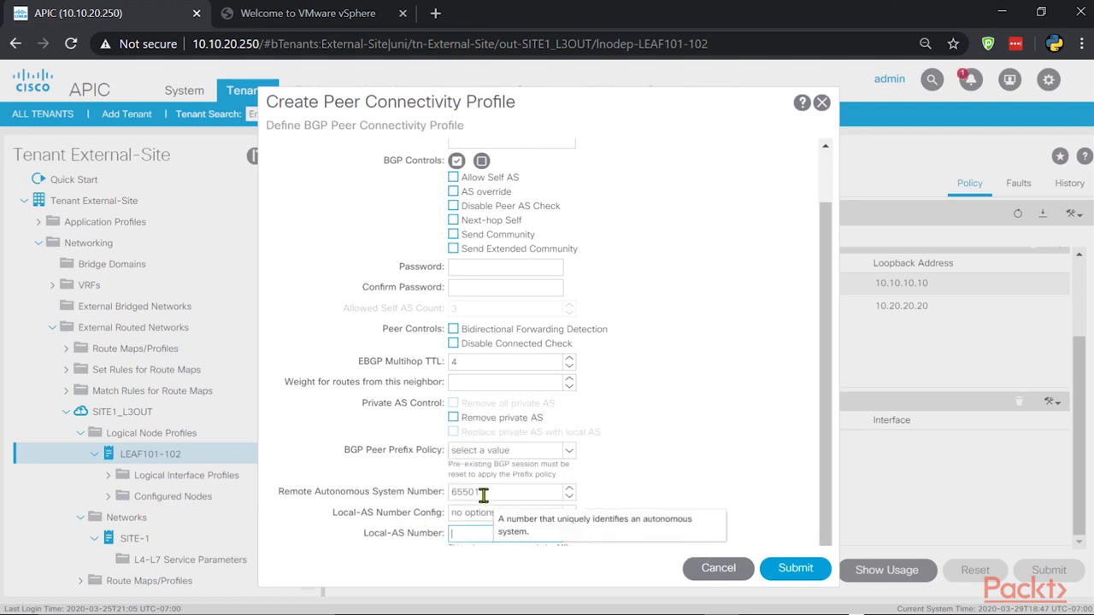
{"action": "left_click_drag", "start_coordinate": [488, 494], "coordinate": [477, 494]}
{"action": "left_click", "coordinate": [460, 532]}
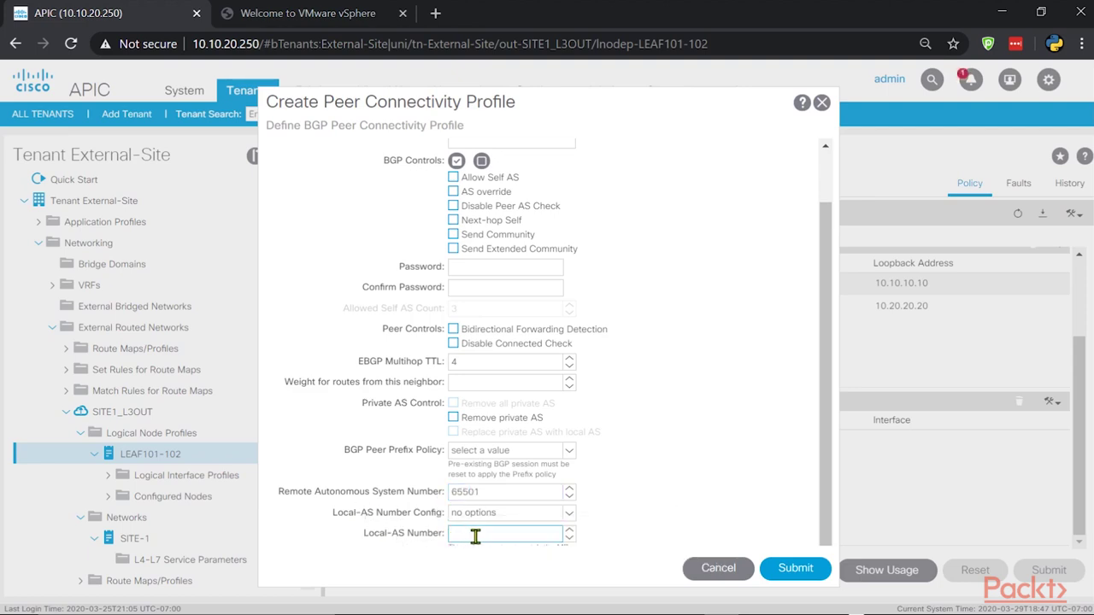
{"action": "type", "text": "65500"}
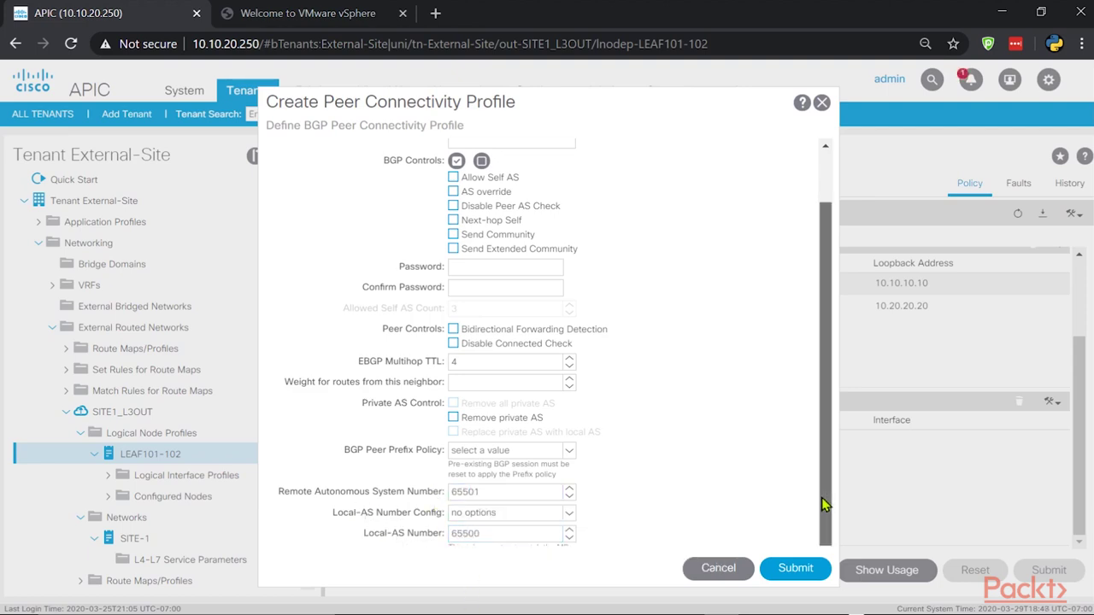
{"action": "left_click", "coordinate": [793, 567]}
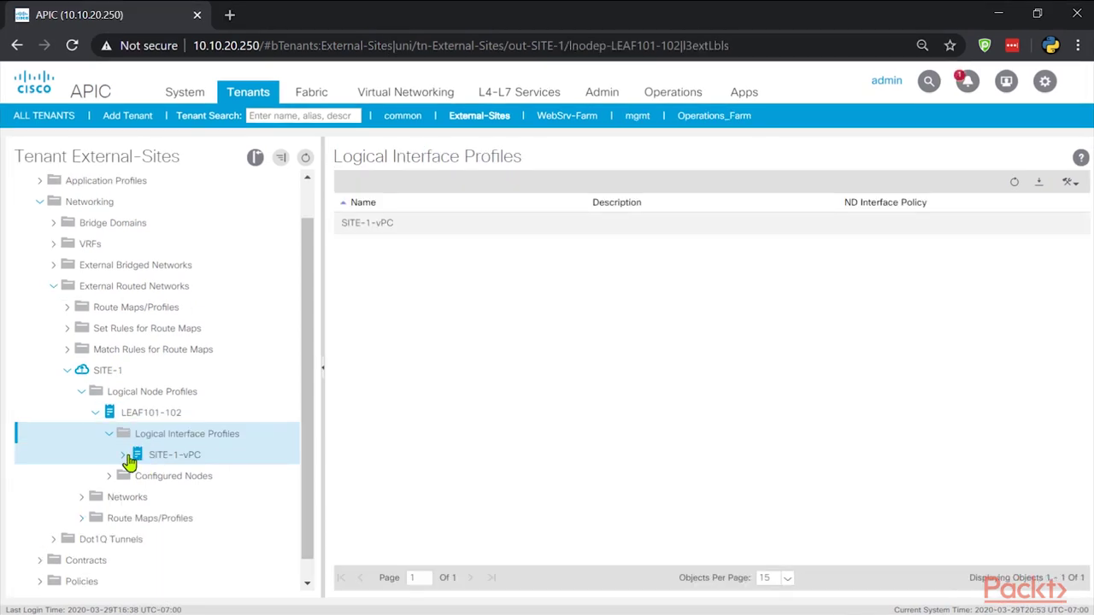
Step: Expand SITE-1-vPC and Configured Nodes, then open Create External Network from Networks
{"action": "left_click", "coordinate": [123, 424]}
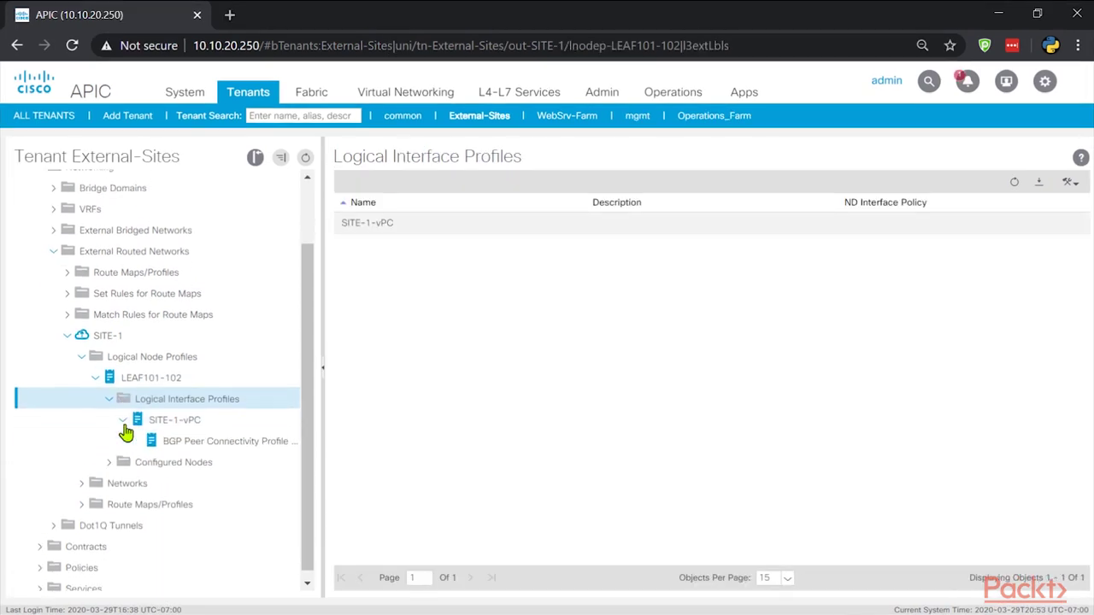
{"action": "left_click", "coordinate": [109, 455]}
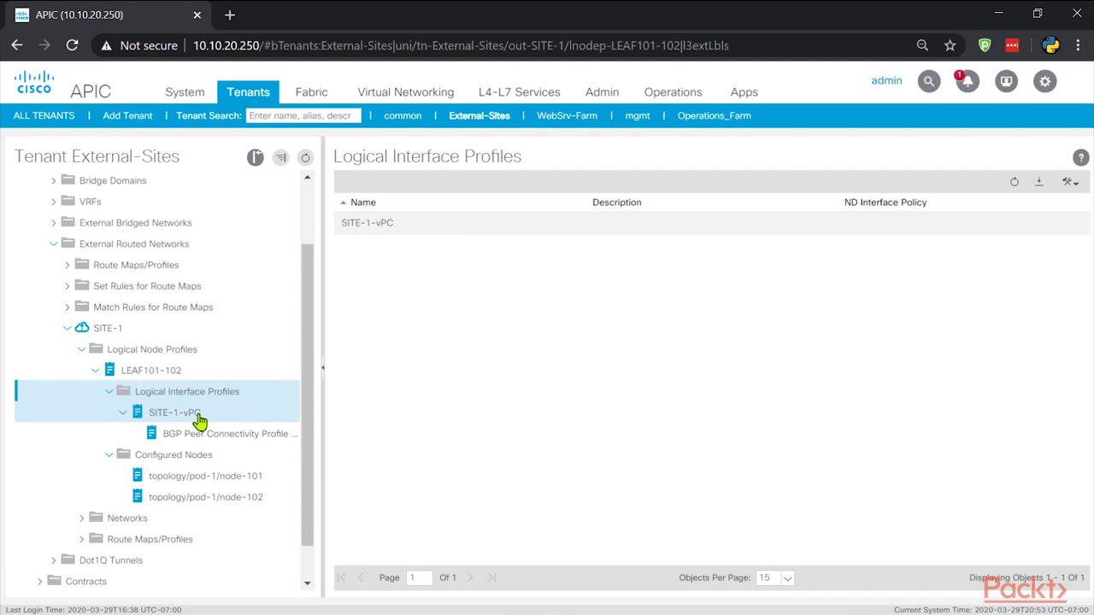
{"action": "scroll", "coordinate": [75, 485], "scroll_direction": "down", "scroll_amount": 1}
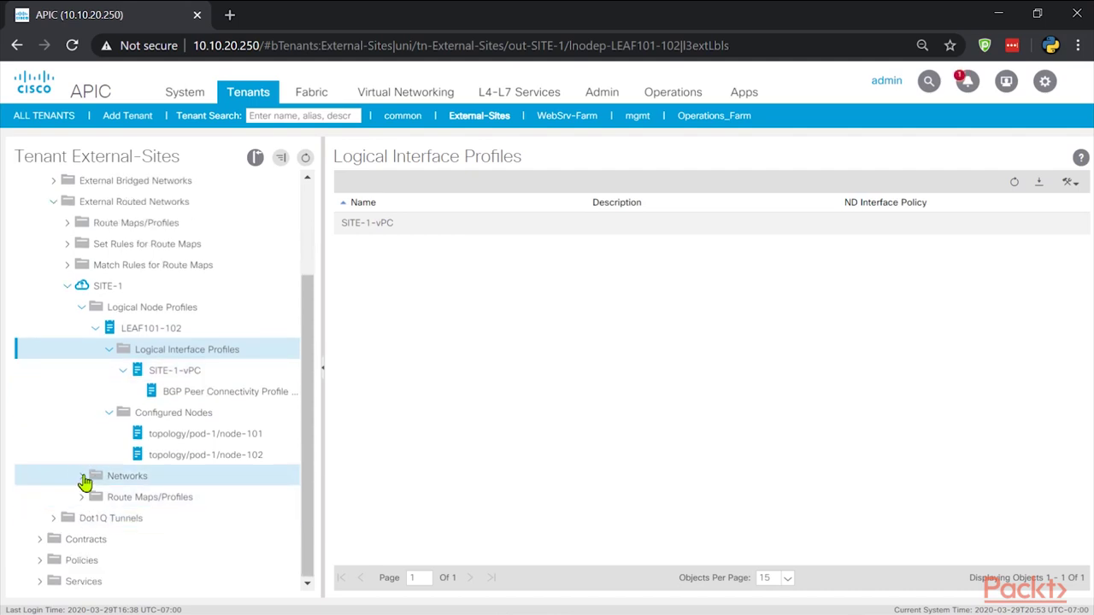
{"action": "left_click", "coordinate": [119, 478]}
{"action": "mouse_move", "coordinate": [128, 486]}
{"action": "left_click", "coordinate": [178, 487]}
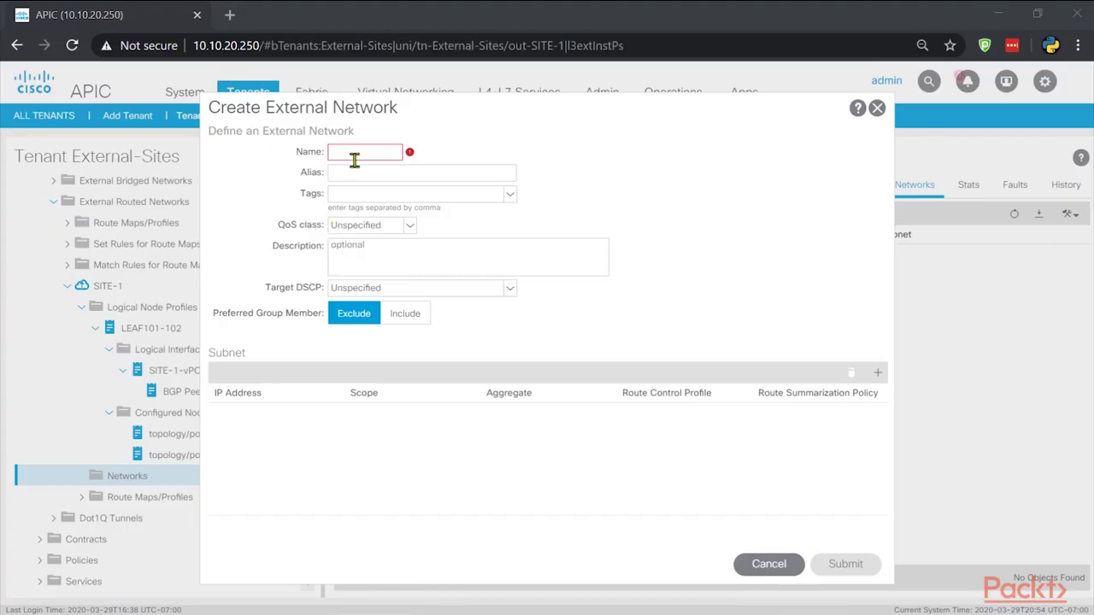
Step: Name the external network SITE-1, add external subnet 10.200.1.0/24, and submit it
{"action": "left_click", "coordinate": [352, 153]}
{"action": "type", "text": "SITE-1"}
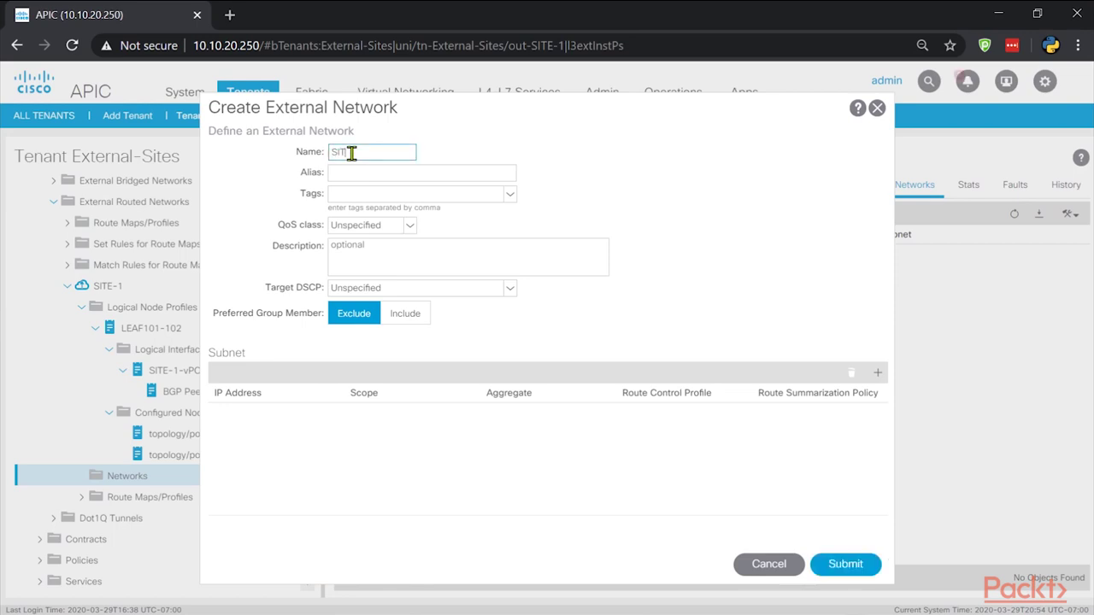
{"action": "left_click", "coordinate": [220, 405]}
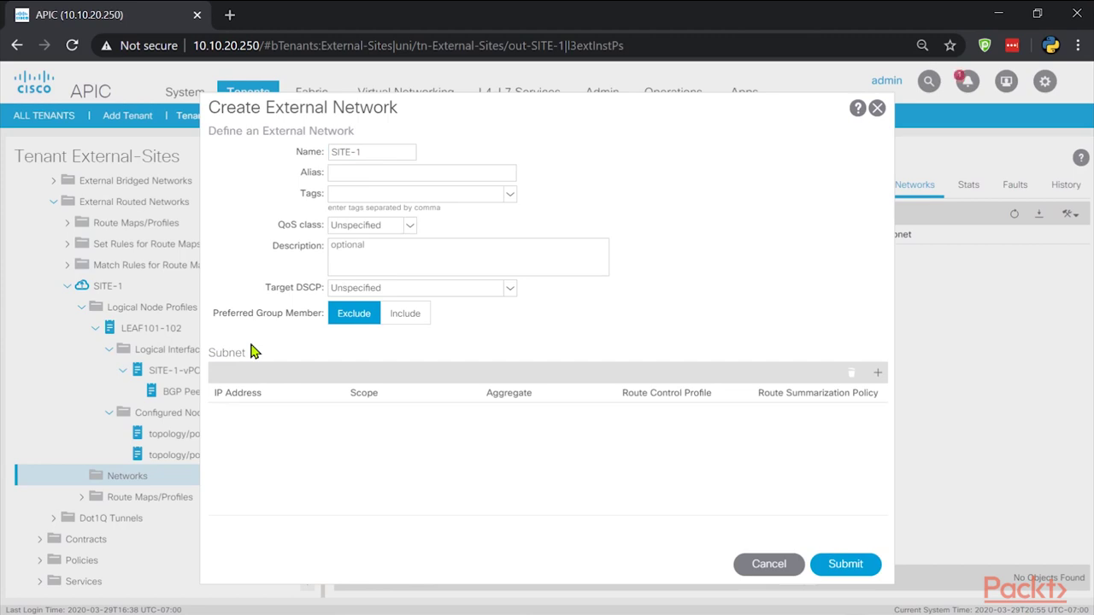
{"action": "left_click", "coordinate": [878, 373]}
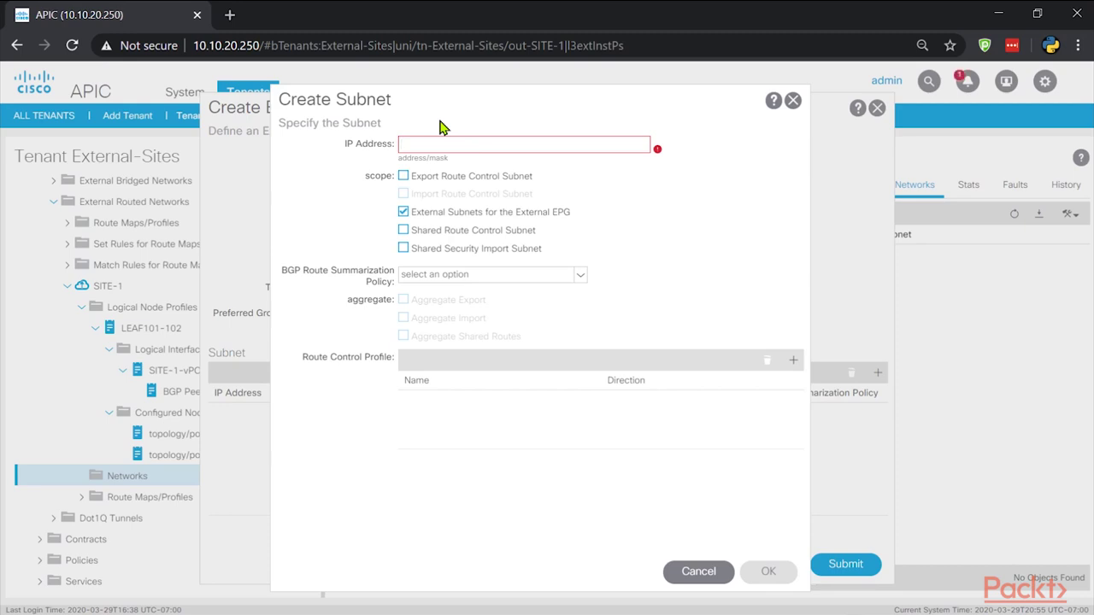
{"action": "type", "text": "10.200.1.0/24"}
{"action": "key", "text": "ctrl+a"}
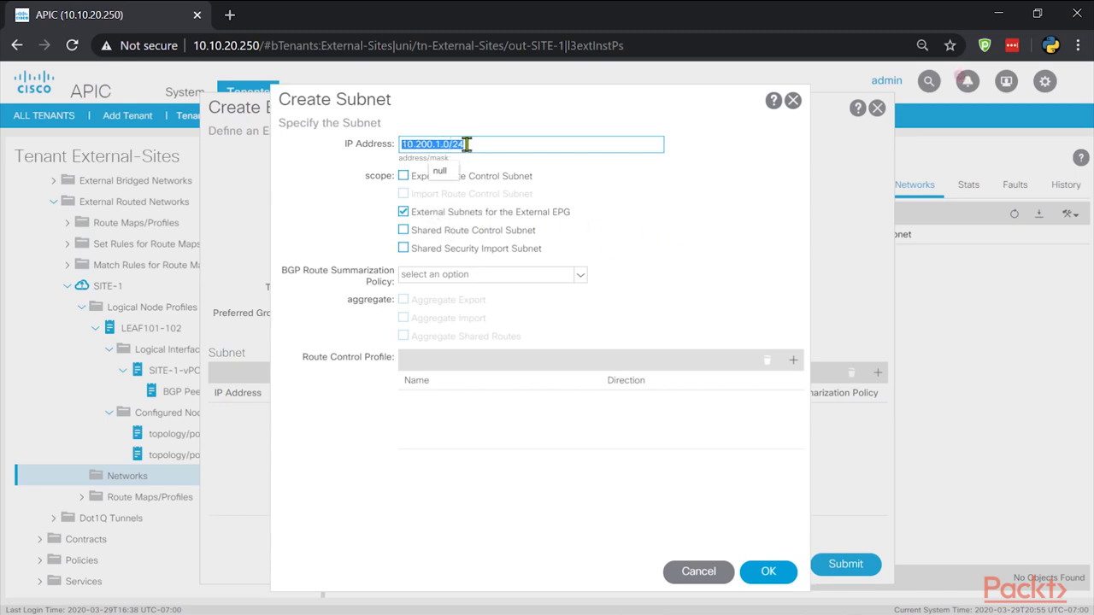
{"action": "left_click_drag", "start_coordinate": [467, 144], "coordinate": [380, 147]}
{"action": "left_click", "coordinate": [769, 572]}
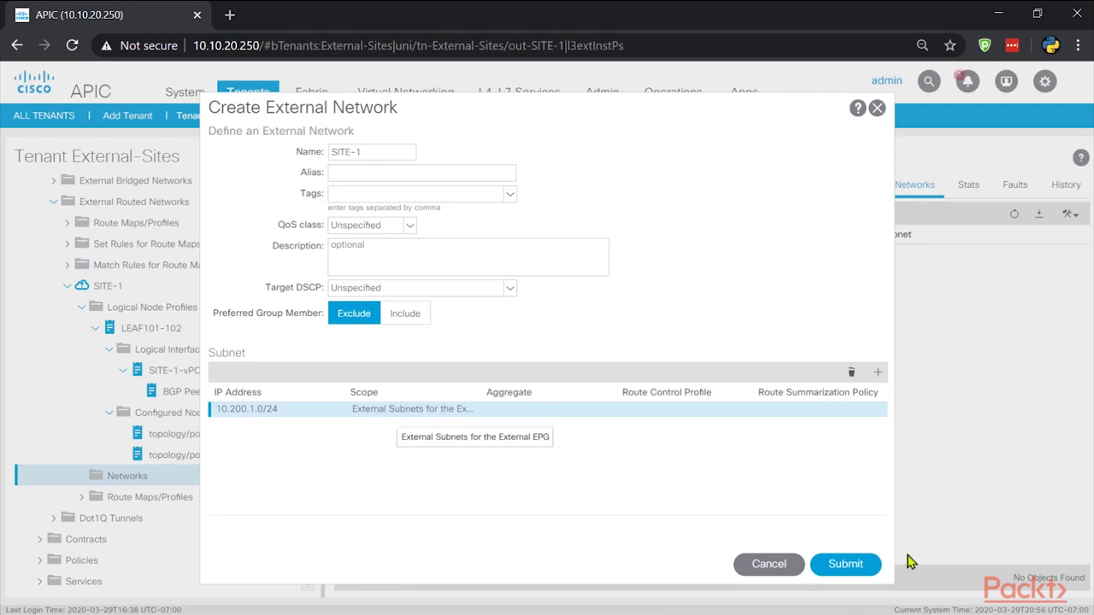
{"action": "left_click", "coordinate": [857, 567]}
Step: Check node-101's BGP neighbor 172.16.10.1: state Idle while the BGP VRF is Up
{"action": "left_click", "coordinate": [123, 434]}
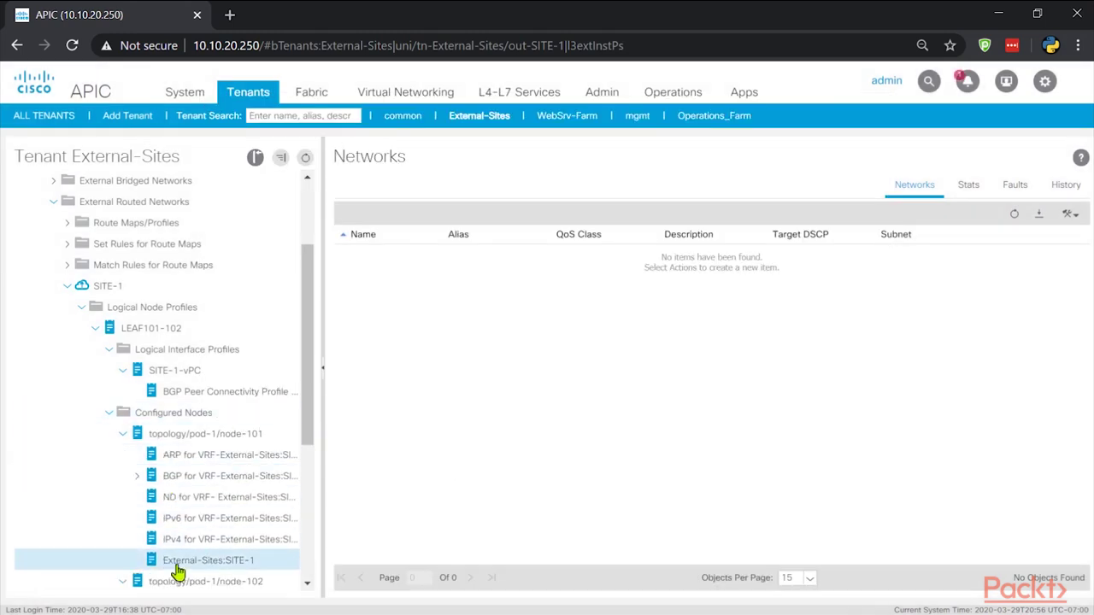
{"action": "scroll", "coordinate": [171, 371], "scroll_direction": "down", "scroll_amount": 3}
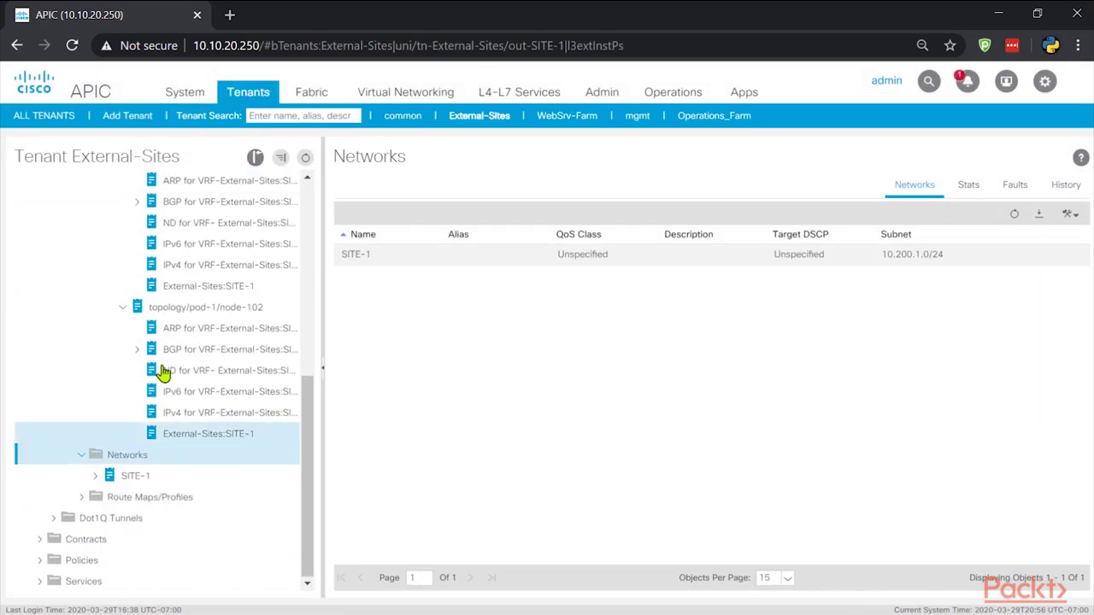
{"action": "scroll", "coordinate": [171, 315], "scroll_direction": "up", "scroll_amount": 1}
{"action": "scroll", "coordinate": [171, 315], "scroll_direction": "up", "scroll_amount": 1}
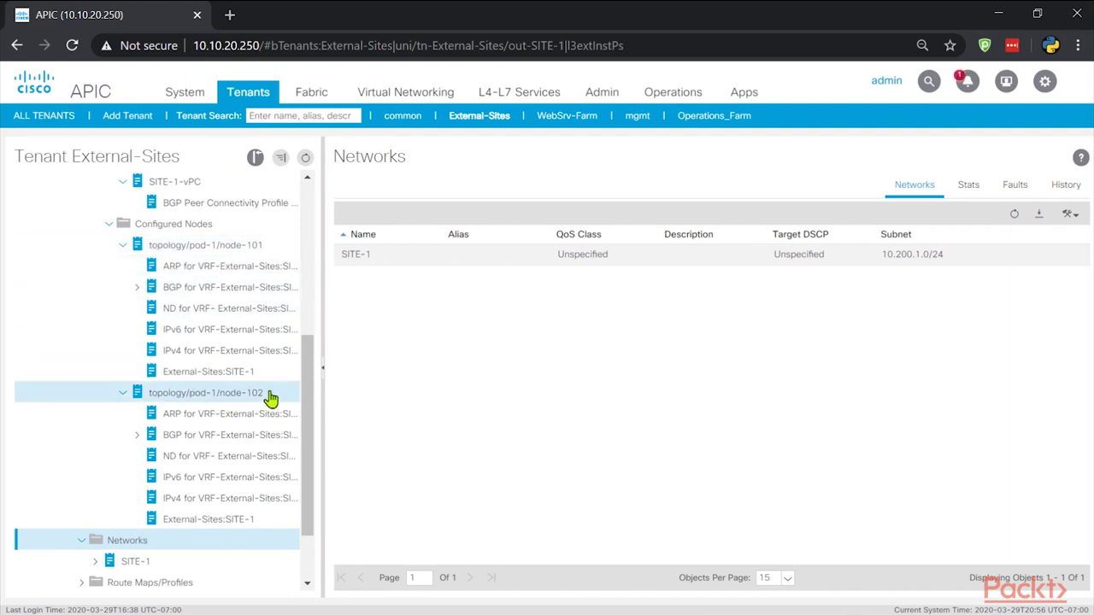
{"action": "left_click", "coordinate": [136, 291]}
{"action": "left_click", "coordinate": [151, 309]}
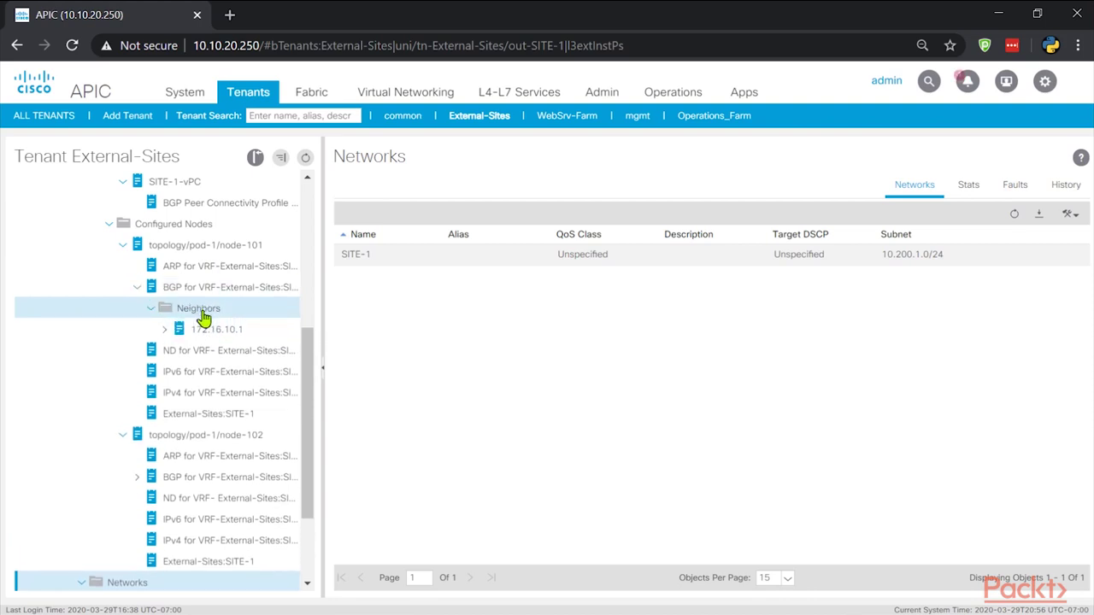
{"action": "left_click", "coordinate": [202, 335]}
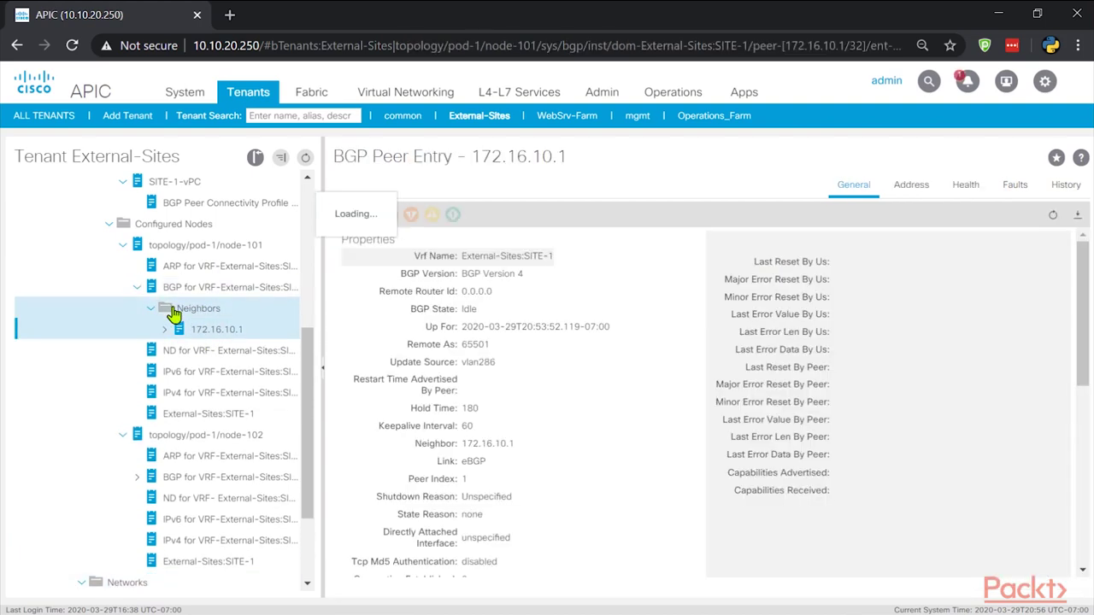
{"action": "mouse_move", "coordinate": [483, 325]}
{"action": "left_mouse_down"}
{"action": "mouse_move", "coordinate": [445, 318]}
{"action": "mouse_move", "coordinate": [484, 314]}
{"action": "mouse_move", "coordinate": [468, 309]}
{"action": "left_mouse_up"}
{"action": "double_click", "coordinate": [462, 311]}
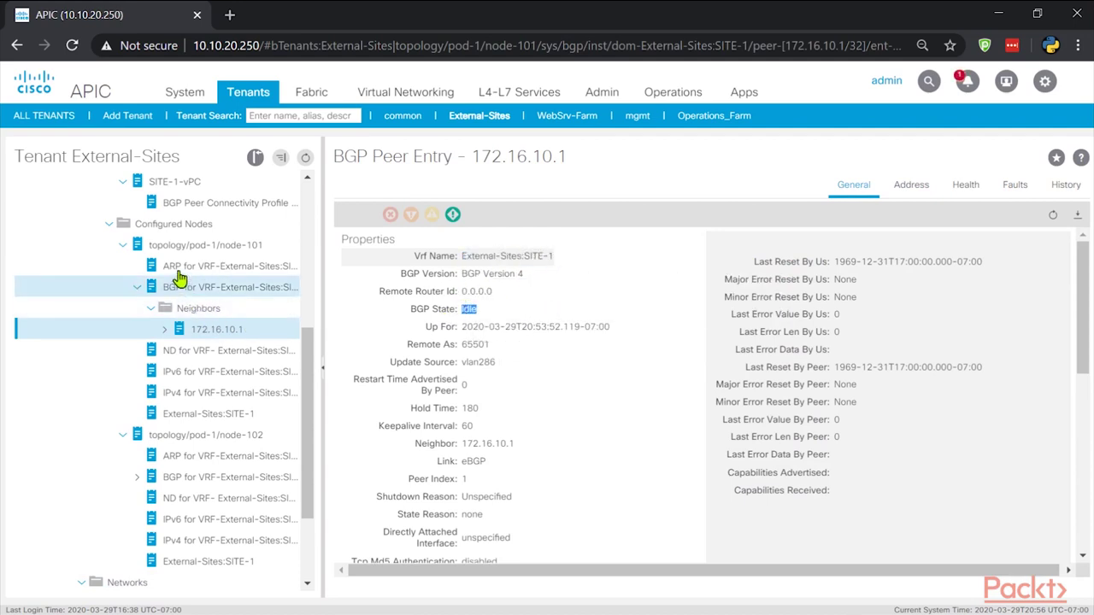
{"action": "left_click", "coordinate": [177, 287]}
{"action": "double_click", "coordinate": [467, 292]}
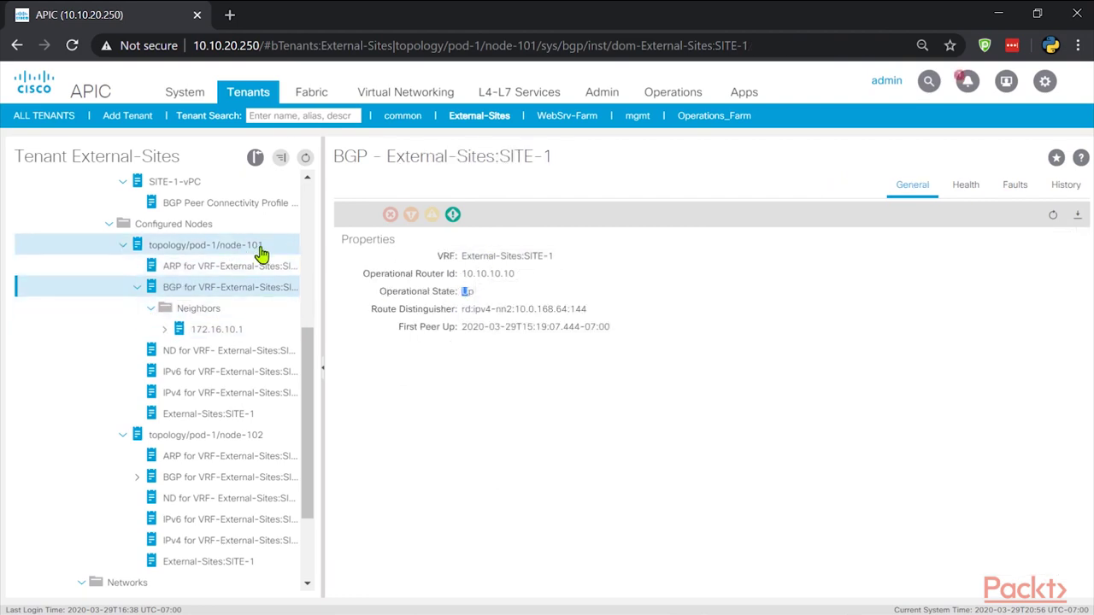
Step: List node-102's BGP neighbors, then bring the core switch terminal forward
{"action": "scroll", "coordinate": [227, 454], "scroll_direction": "down", "scroll_amount": 3}
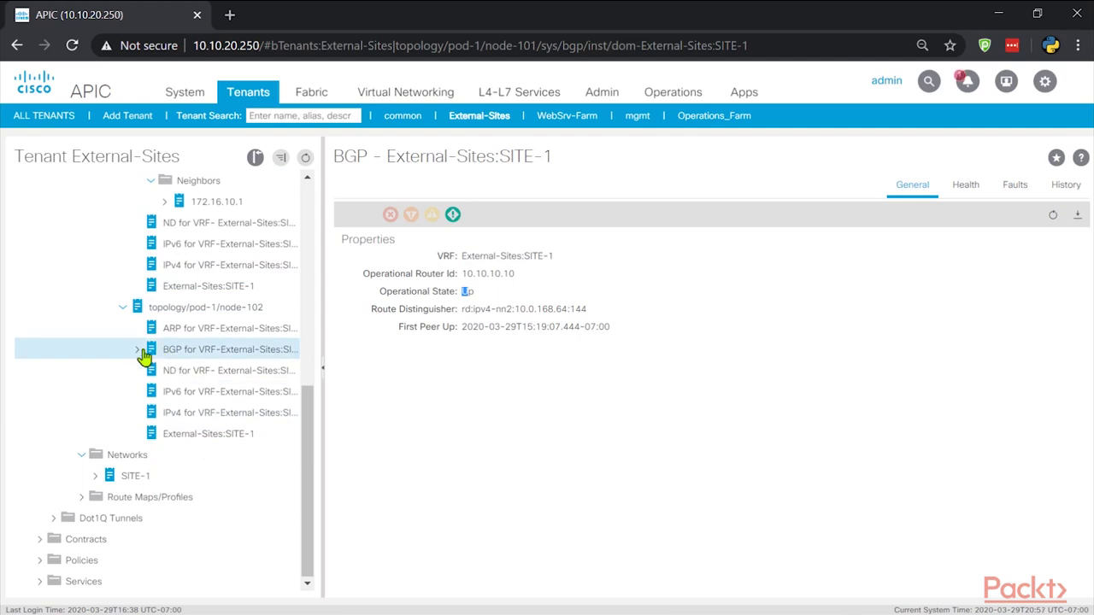
{"action": "left_click", "coordinate": [138, 350]}
{"action": "left_click", "coordinate": [212, 373]}
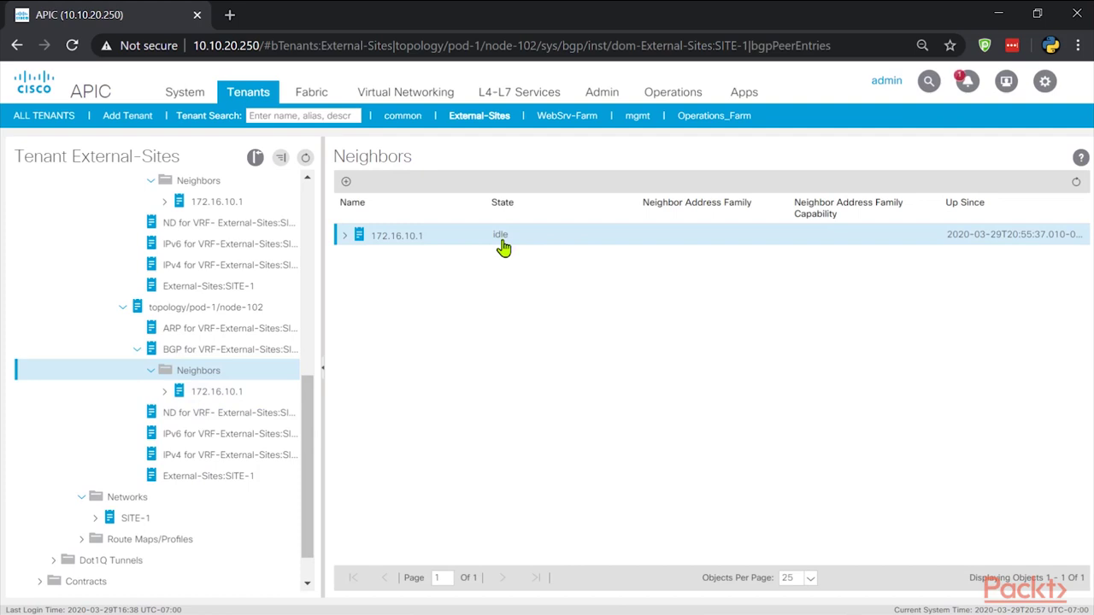
{"action": "key", "text": "alt+Tab"}
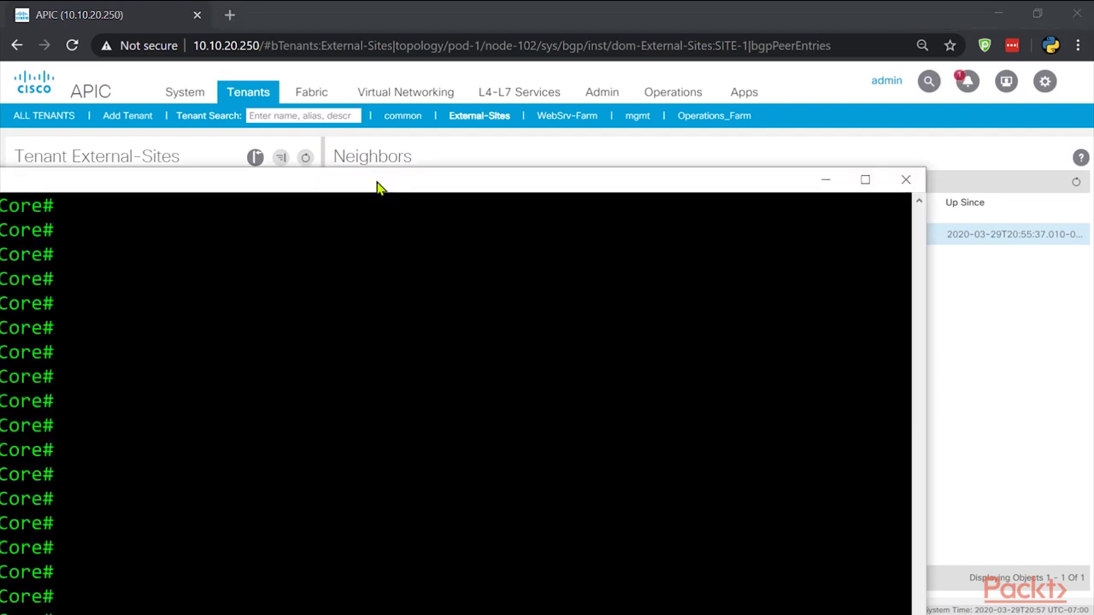
Step: Enter configuration mode with conf t on the core switch
{"action": "key", "text": "alt+Tab"}
{"action": "left_click_drag", "start_coordinate": [755, 179], "coordinate": [723, 56]}
{"action": "left_click_drag", "start_coordinate": [638, 168], "coordinate": [418, 119]}
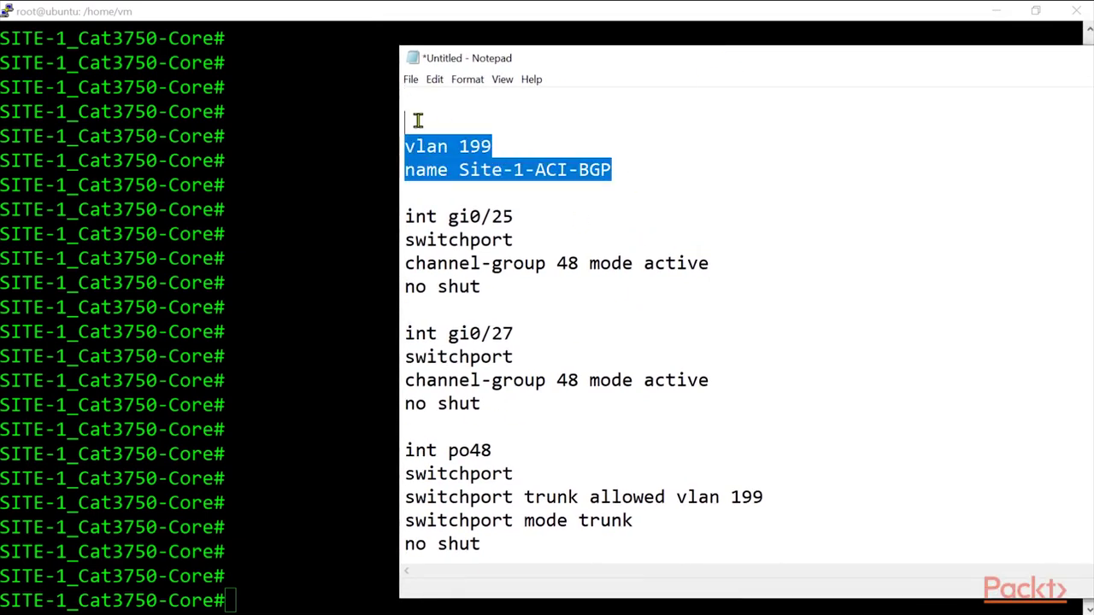
{"action": "left_click", "coordinate": [297, 341]}
{"action": "type", "text": "conf t"}
{"action": "key", "text": "Return"}
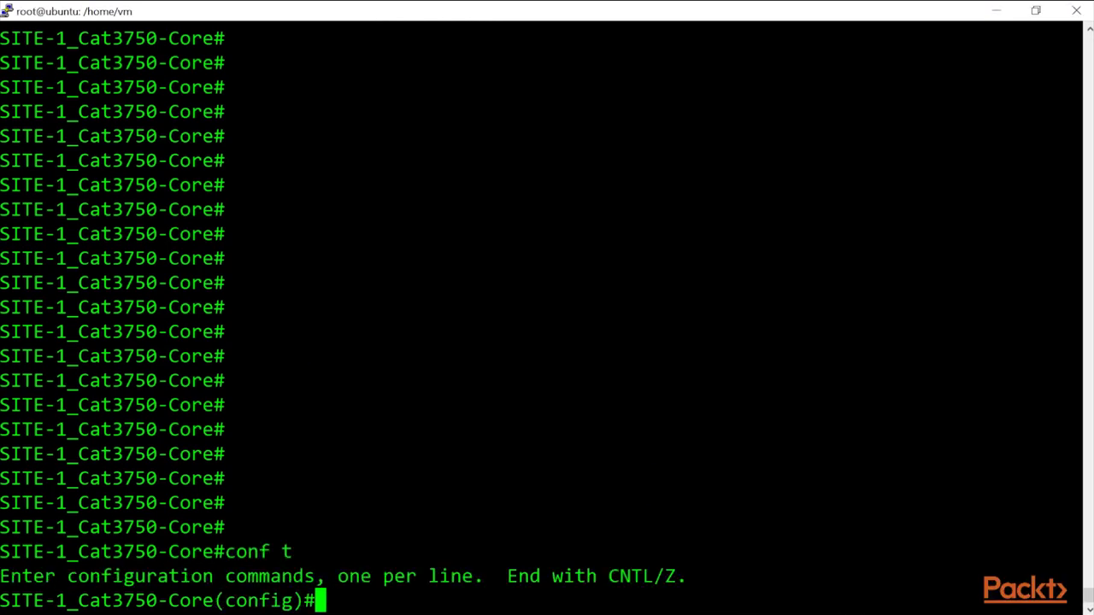
Step: Review the notes' BGP settings: AS 65501, neighbors 172.16.10.2 and 172.16.10.3, network 10.200.1.0
{"action": "key", "text": "alt+Tab"}
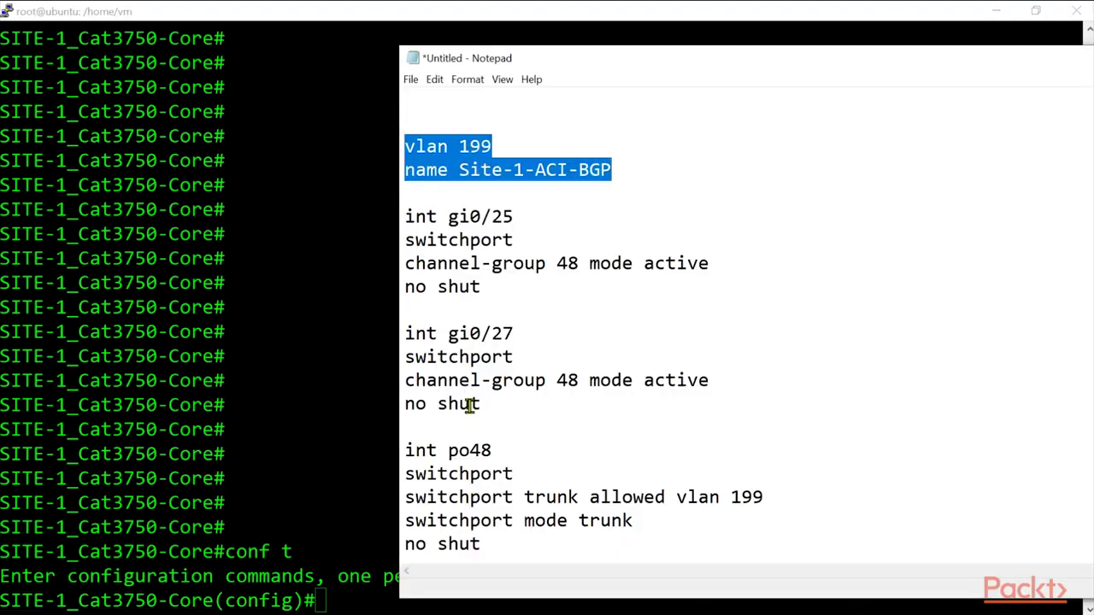
{"action": "scroll", "coordinate": [513, 407], "scroll_direction": "down", "scroll_amount": 3}
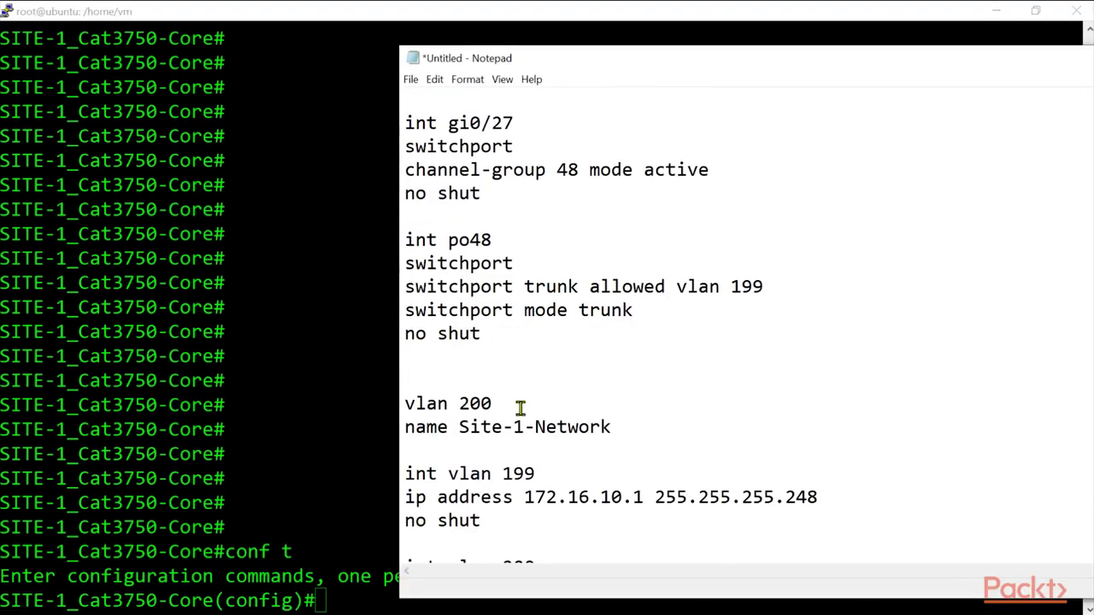
{"action": "scroll", "coordinate": [520, 408], "scroll_direction": "down", "scroll_amount": 6}
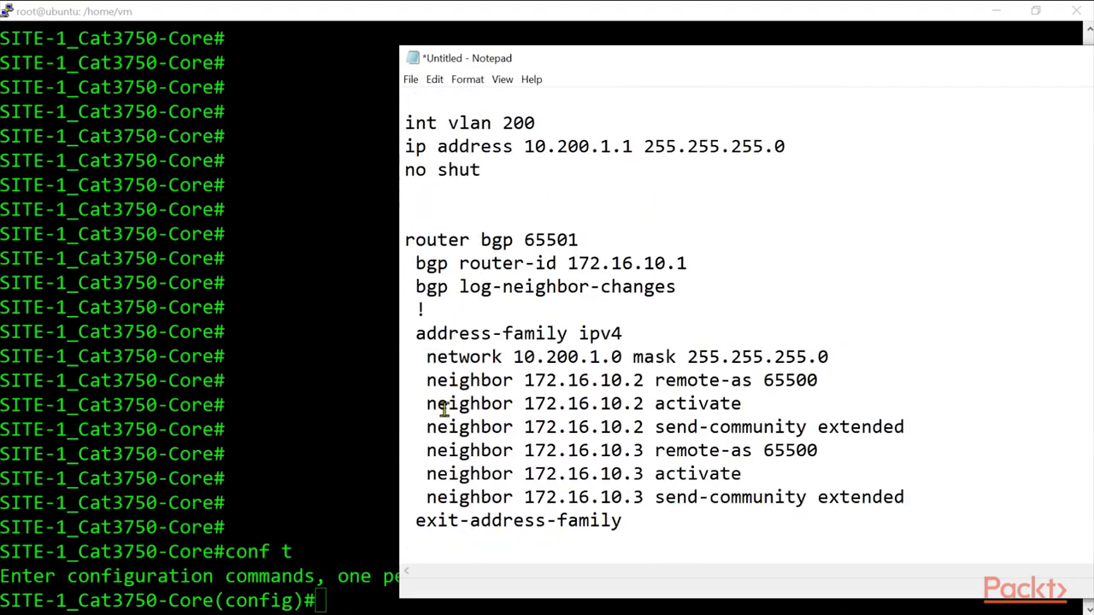
{"action": "double_click", "coordinate": [580, 242]}
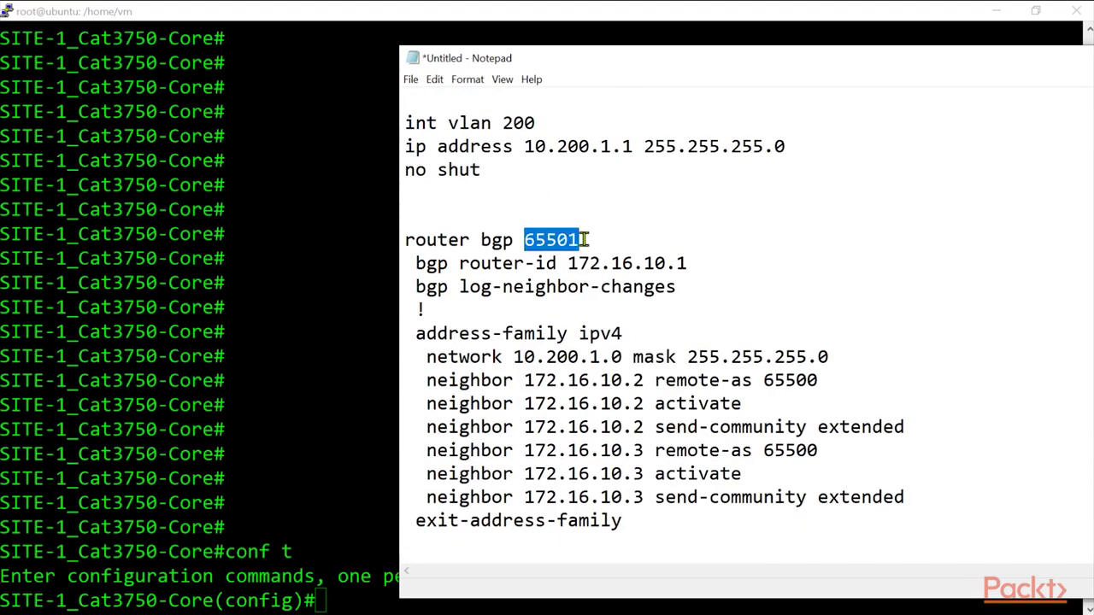
{"action": "left_click_drag", "start_coordinate": [525, 382], "coordinate": [644, 381]}
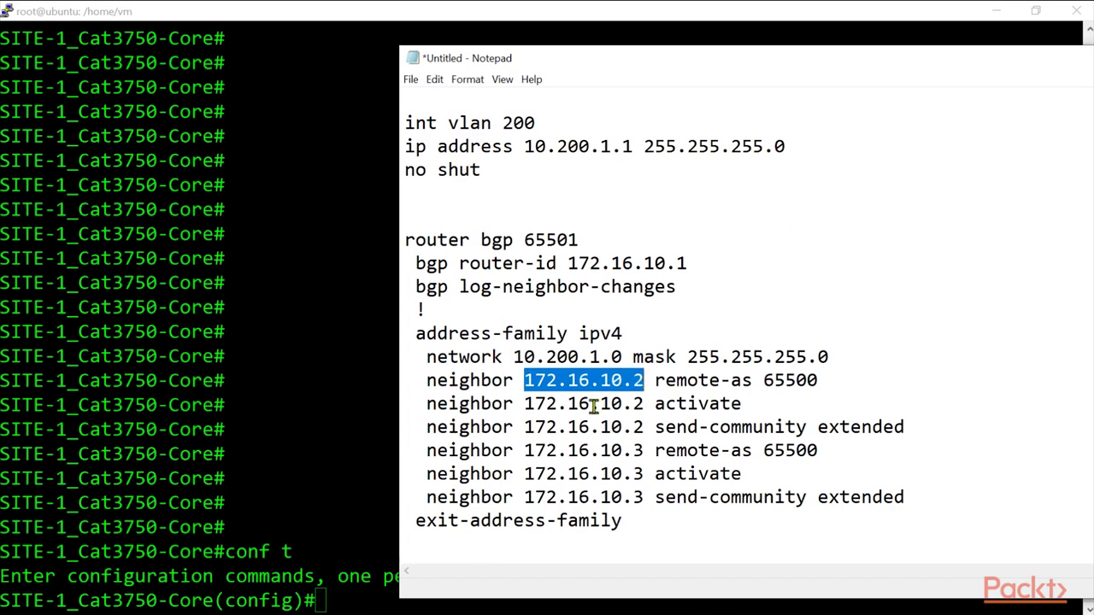
{"action": "left_click_drag", "start_coordinate": [525, 451], "coordinate": [645, 450]}
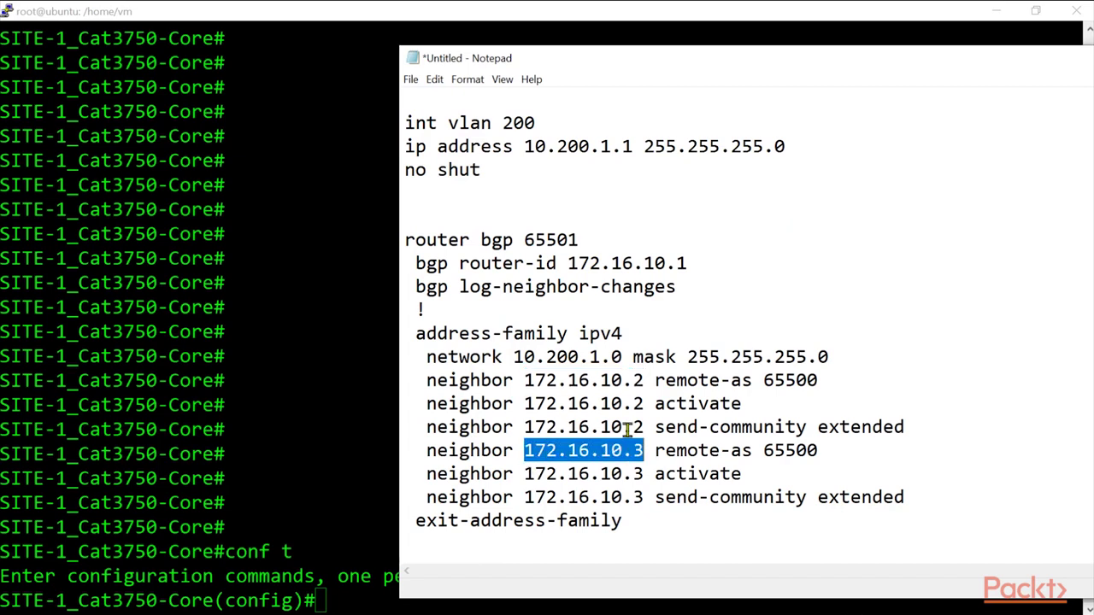
{"action": "left_click_drag", "start_coordinate": [493, 358], "coordinate": [831, 363]}
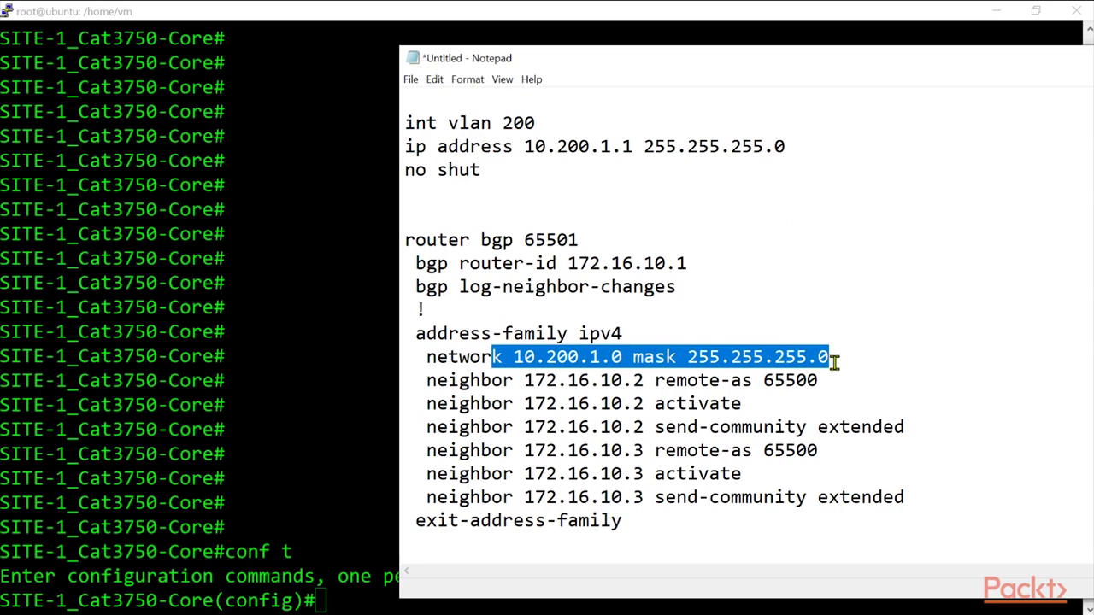
{"action": "scroll", "coordinate": [555, 259], "scroll_direction": "up", "scroll_amount": 7}
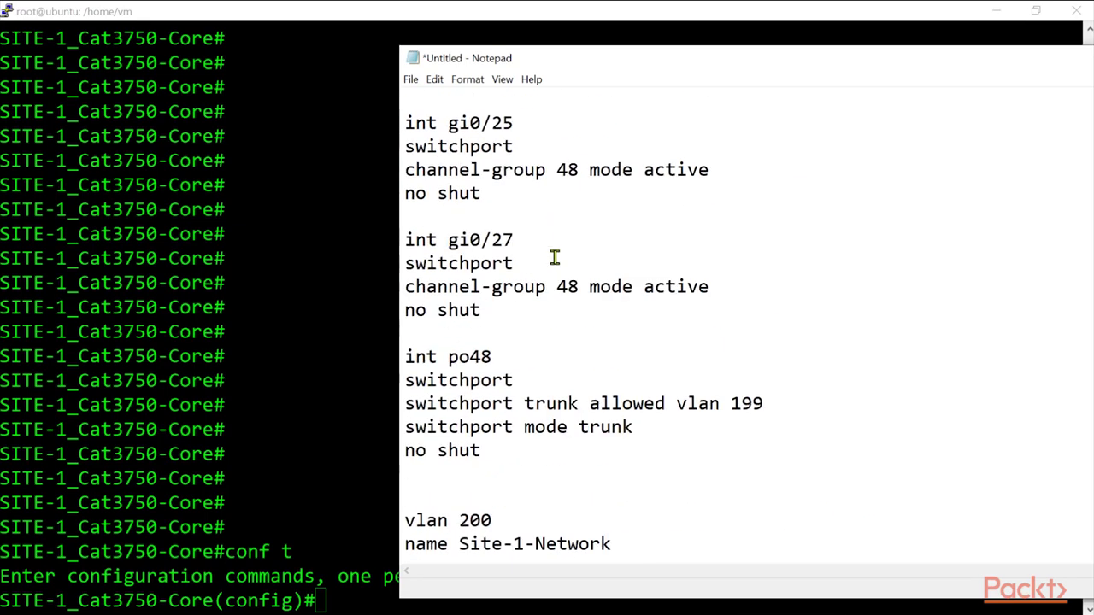
Step: Copy the vlan 199 and name lines from Notepad and paste them into the switch
{"action": "left_click", "coordinate": [542, 197]}
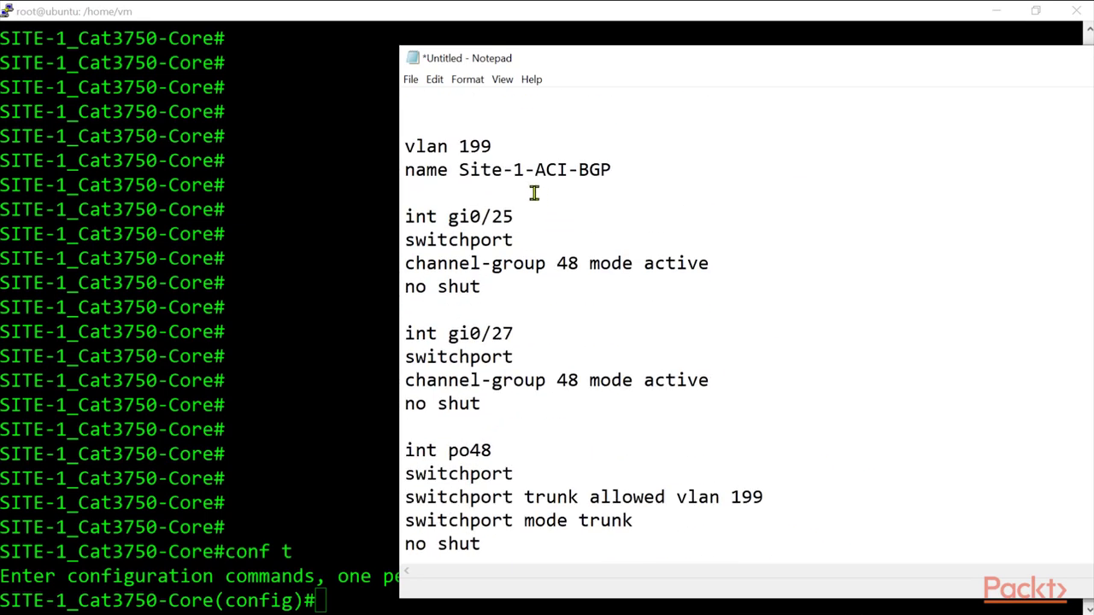
{"action": "left_click_drag", "start_coordinate": [533, 191], "coordinate": [405, 143]}
{"action": "right_click", "coordinate": [459, 151]}
{"action": "left_click", "coordinate": [519, 202]}
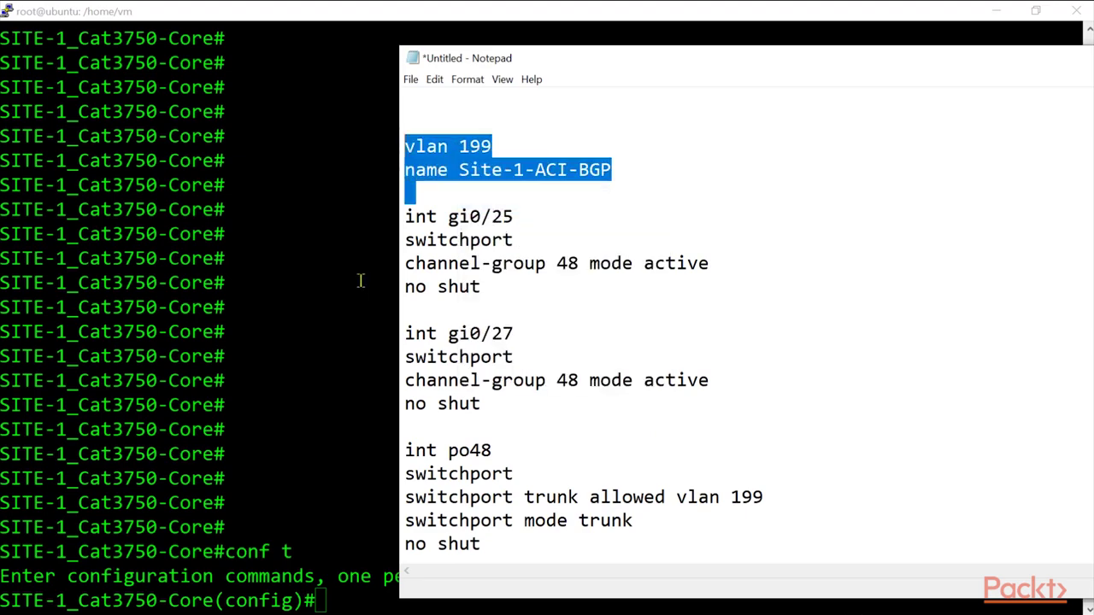
{"action": "right_click", "coordinate": [360, 280]}
{"action": "key", "text": "alt+Tab"}
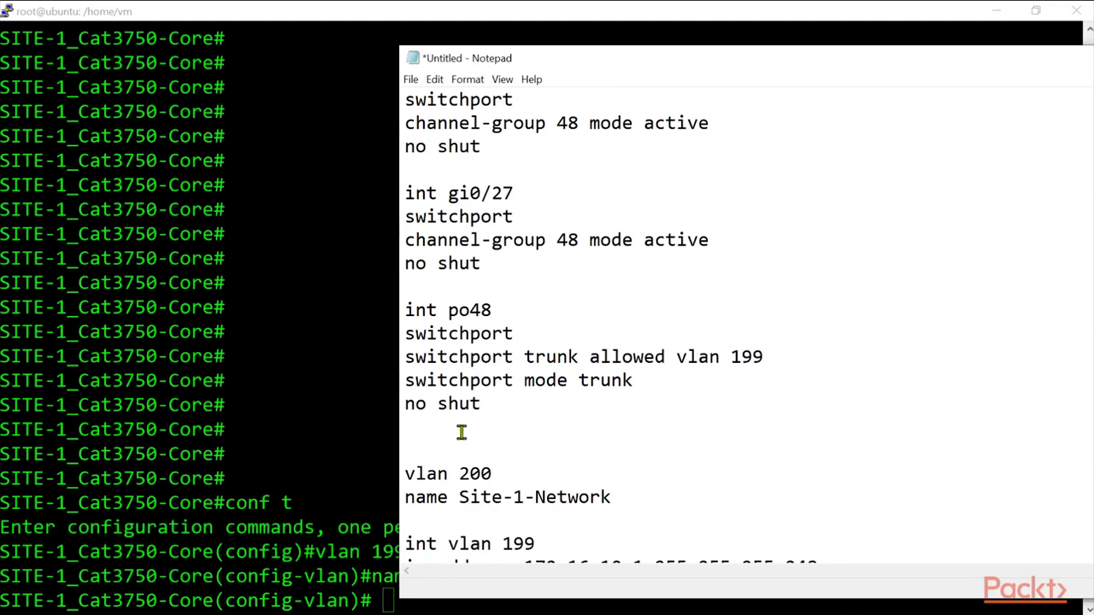
Step: Copy the gi0/25, gi0/27 and po48 interface configuration block from Notepad
{"action": "left_click_drag", "start_coordinate": [459, 433], "coordinate": [385, 222]}
{"action": "right_click", "coordinate": [462, 227]}
{"action": "key", "text": "Escape"}
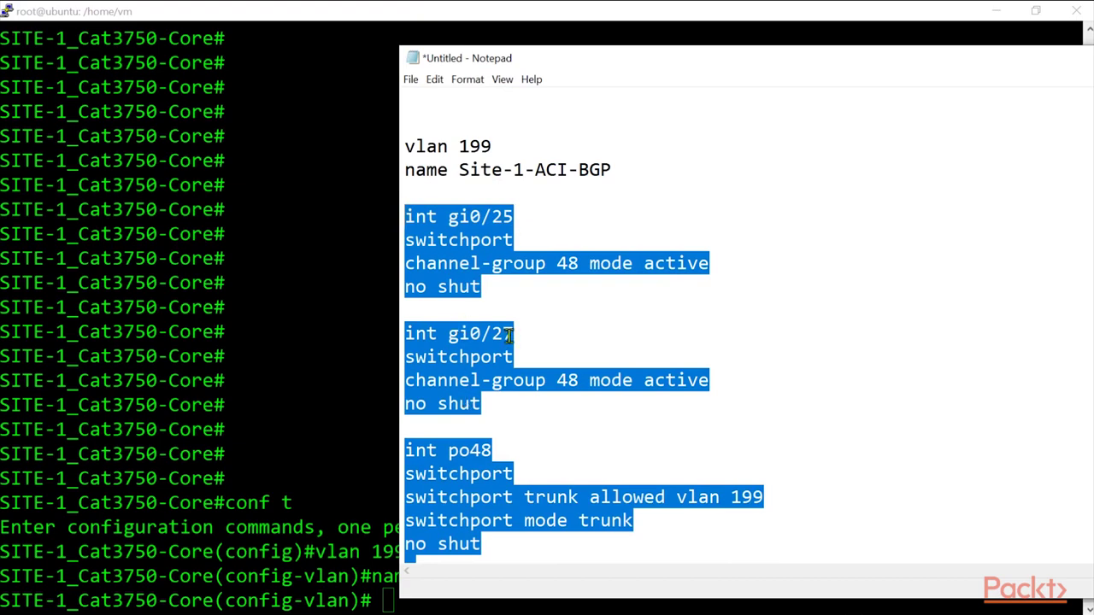
{"action": "right_click", "coordinate": [451, 242]}
{"action": "left_click", "coordinate": [475, 293]}
Step: Paste the port-channel 48 block and add 'switchport trunk encapsulation dot1q'
{"action": "right_click", "coordinate": [349, 254]}
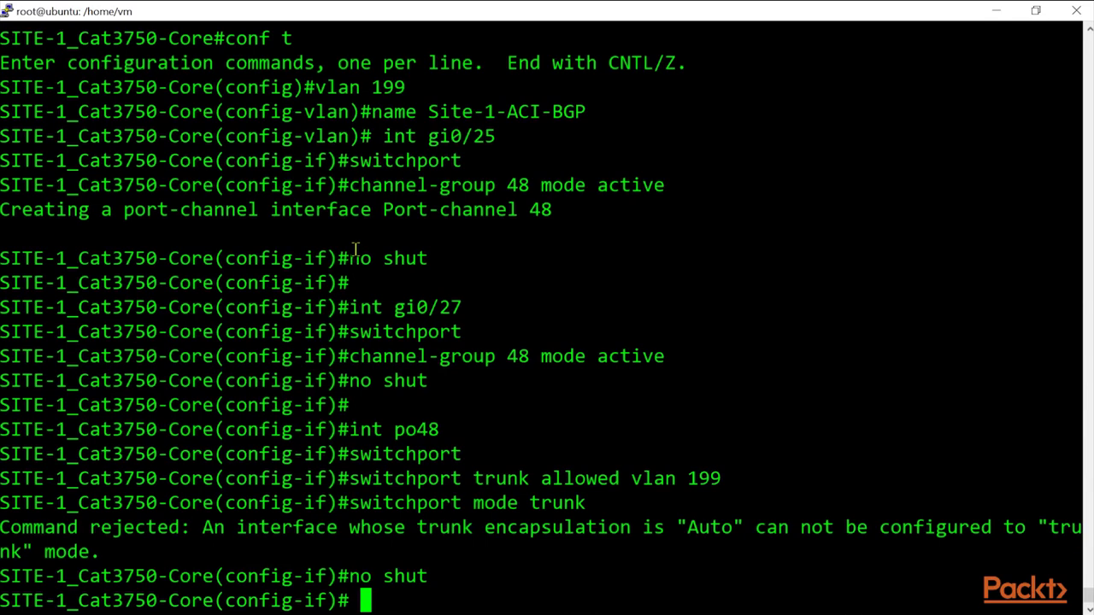
{"action": "type", "text": "switchpor"}
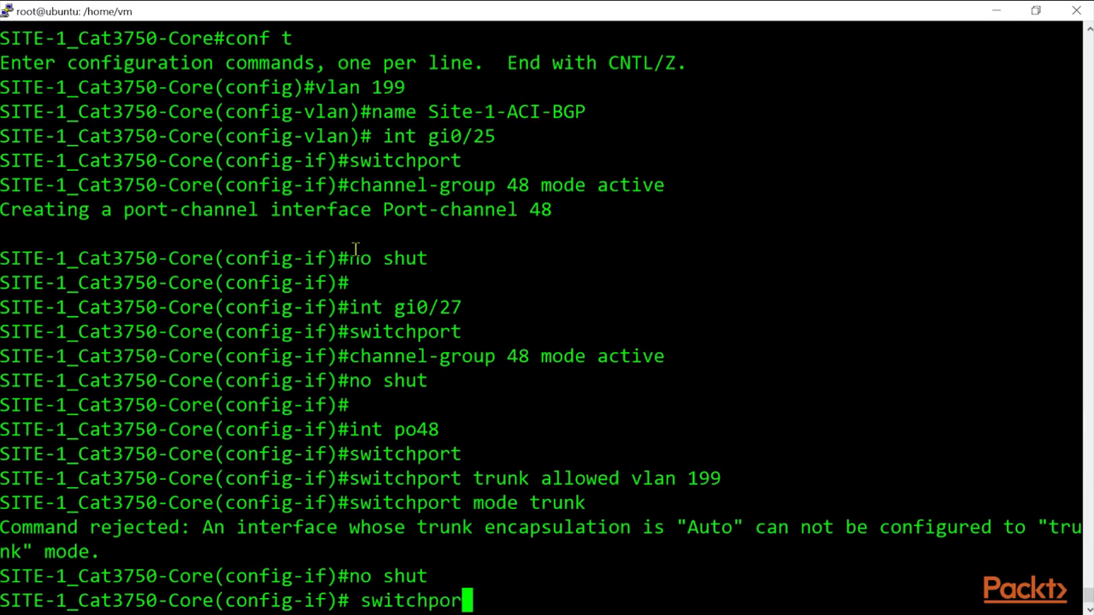
{"action": "key", "text": "Tab"}
{"action": "type", "text": "tr"}
{"action": "key", "text": "Tab"}
{"action": "type", "text": "en"}
{"action": "key", "text": "Tab"}
{"action": "type", "text": "do"}
{"action": "key", "text": "Tab"}
{"action": "key", "text": "Return"}
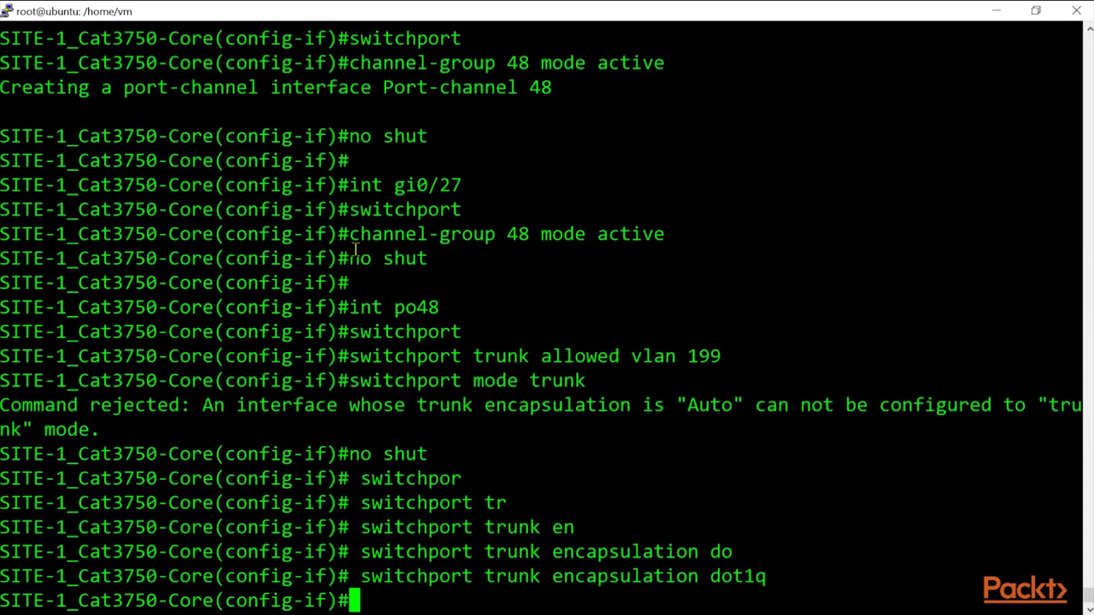
Step: Re-apply the po48 block so trunk mode is accepted, exit with 'end', and start 'show etherch'
{"action": "right_click", "coordinate": [624, 246]}
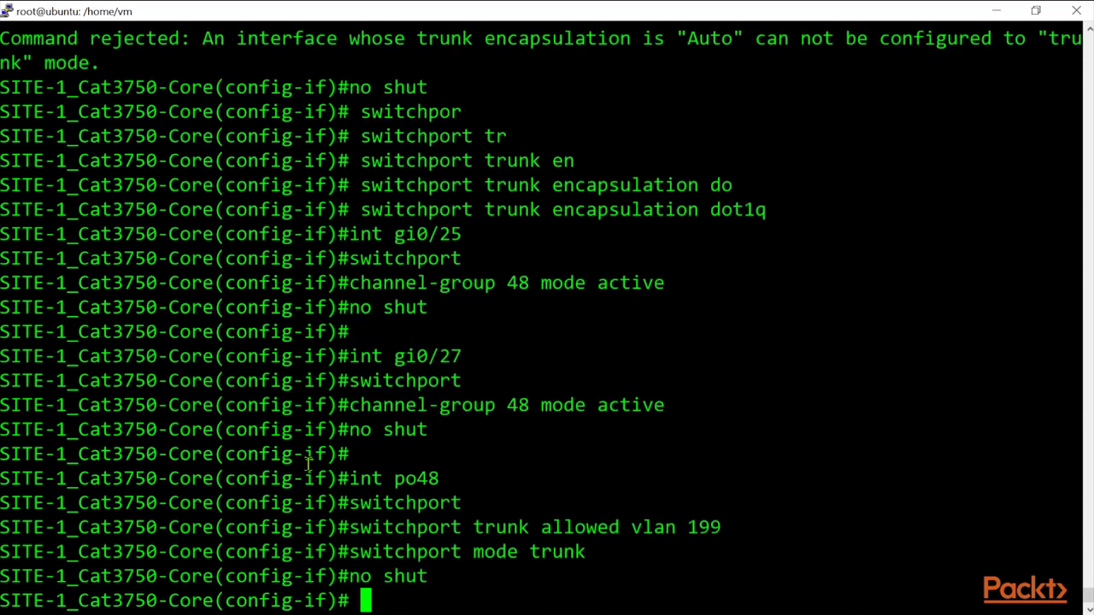
{"action": "type", "text": "end"}
{"action": "key", "text": "Return"}
{"action": "scroll", "coordinate": [325, 472], "scroll_direction": "up", "scroll_amount": 5}
{"action": "scroll", "coordinate": [342, 479], "scroll_direction": "down", "scroll_amount": 5}
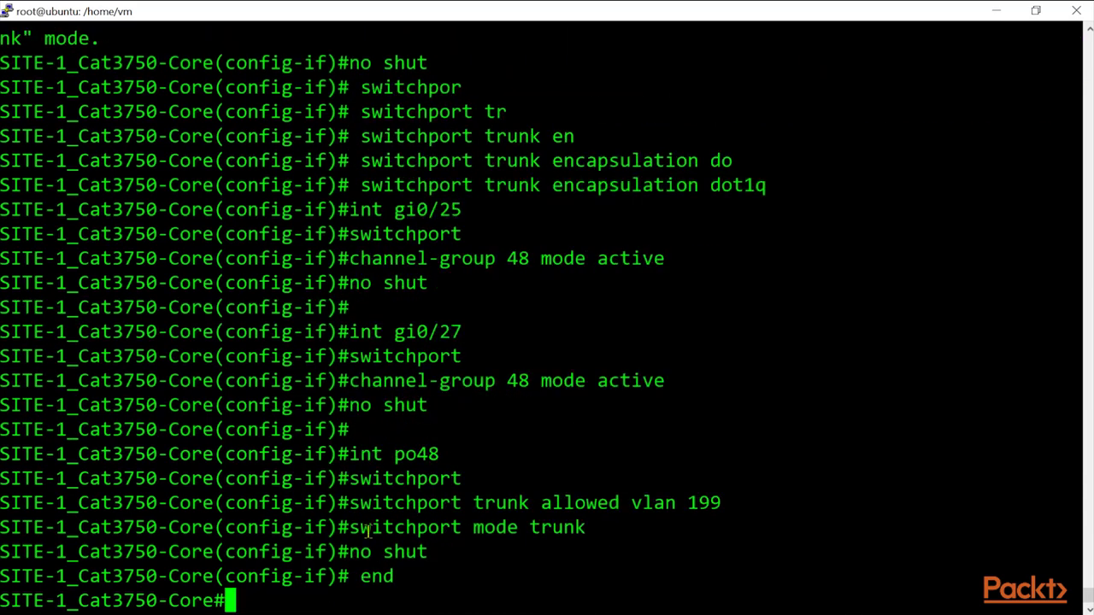
{"action": "type", "text": "show "}
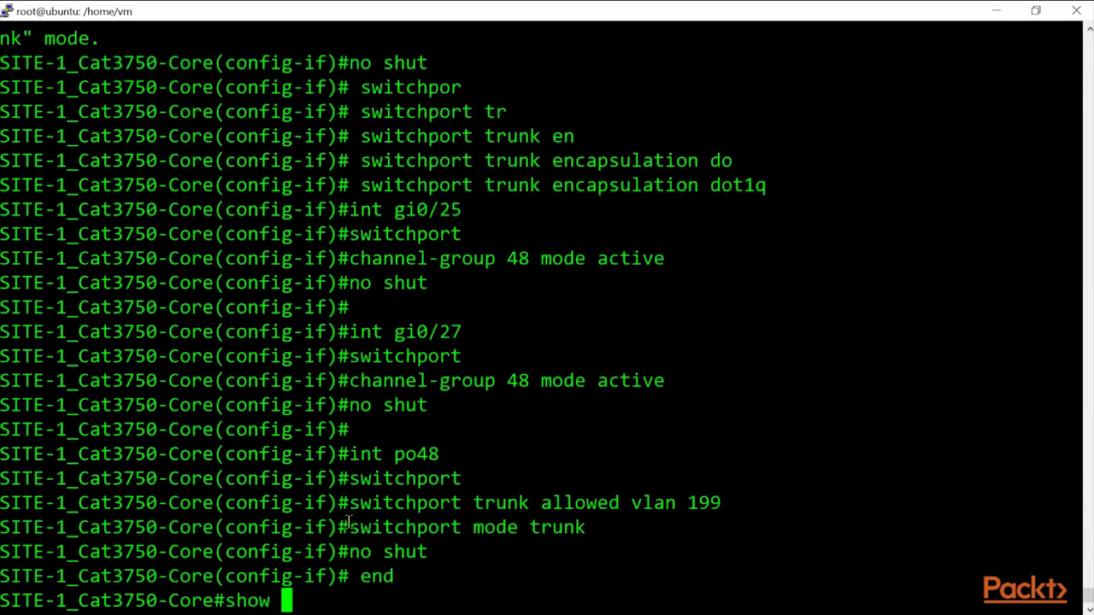
{"action": "type", "text": "etherch"}
Step: Run 'show etherchannel summary' and note the Po48 waiting-to-be-aggregated flag
{"action": "key", "text": "Tab"}
{"action": "type", "text": "sum"}
{"action": "key", "text": "Return"}
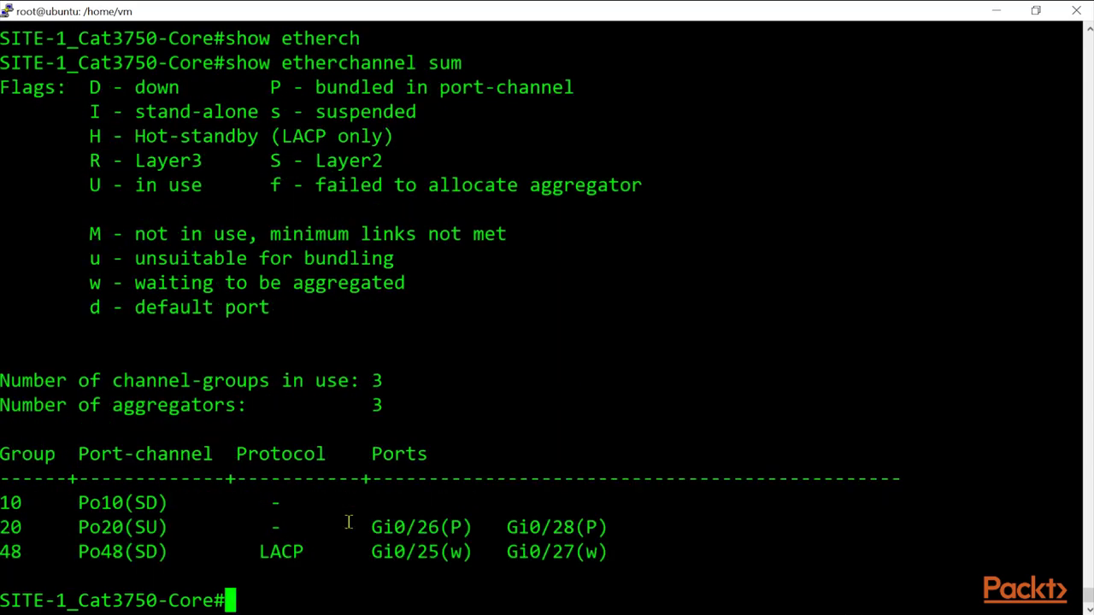
{"action": "left_click_drag", "start_coordinate": [90, 284], "coordinate": [399, 288]}
{"action": "left_click", "coordinate": [507, 269]}
Step: Re-run the summary, seeing Gi0/25 bundled in Po48 and Gi0/27 in hot-standby
{"action": "key", "text": "Up"}
{"action": "key", "text": "Return"}
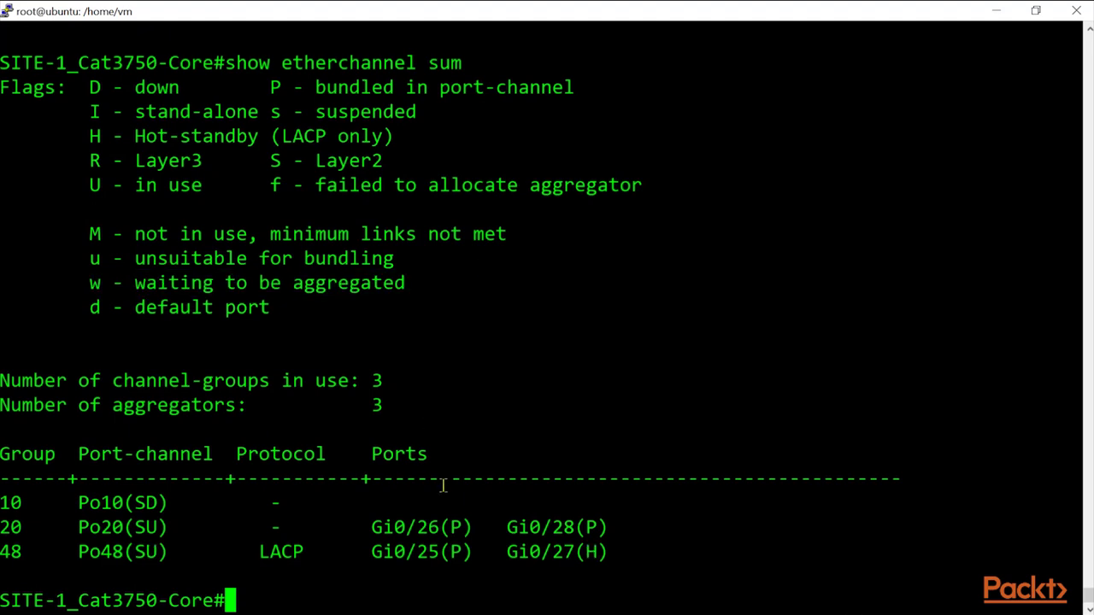
{"action": "left_click_drag", "start_coordinate": [353, 566], "coordinate": [481, 562]}
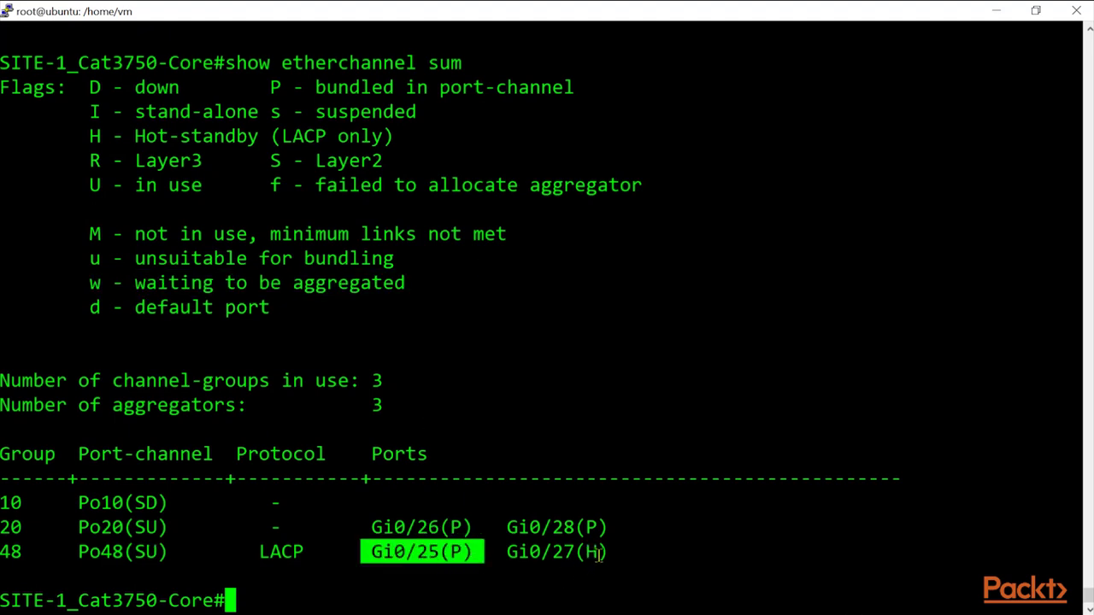
{"action": "left_click_drag", "start_coordinate": [606, 553], "coordinate": [578, 551]}
{"action": "key", "text": "Up"}
{"action": "key", "text": "Return"}
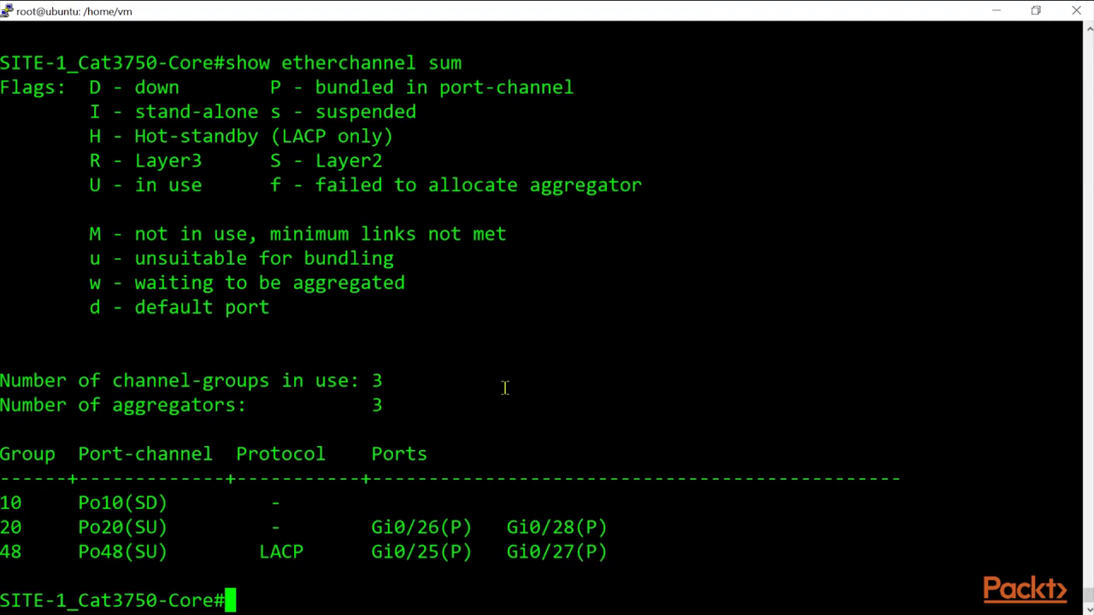
Step: Confirm both Po48 member ports are bundled, clear the stray text, and re-enter 'conf t'
{"action": "right_click", "coordinate": [463, 423]}
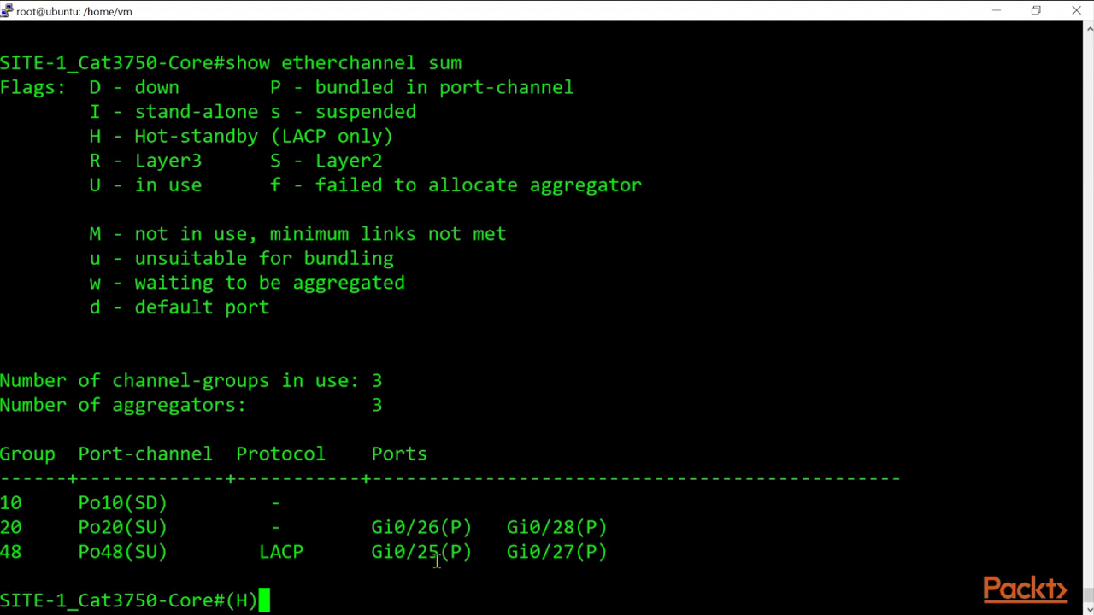
{"action": "left_click_drag", "start_coordinate": [358, 556], "coordinate": [665, 561]}
{"action": "right_click", "coordinate": [666, 561]}
{"action": "key", "text": "BackSpace"}
{"action": "key", "text": "BackSpace"}
{"action": "key", "text": "BackSpace"}
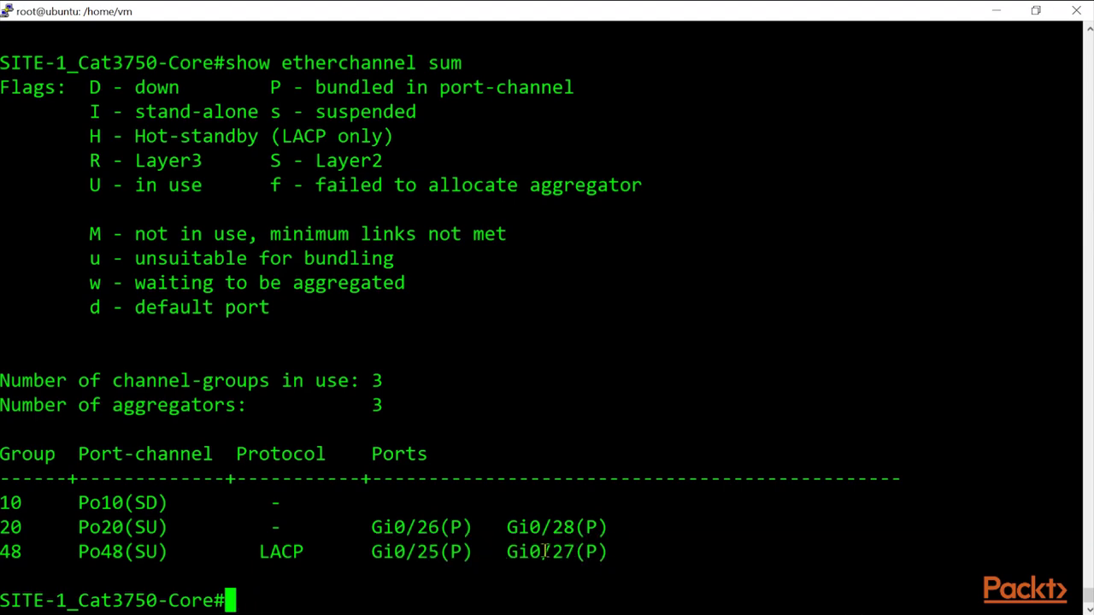
{"action": "type", "text": "conf t"}
{"action": "key", "text": "Return"}
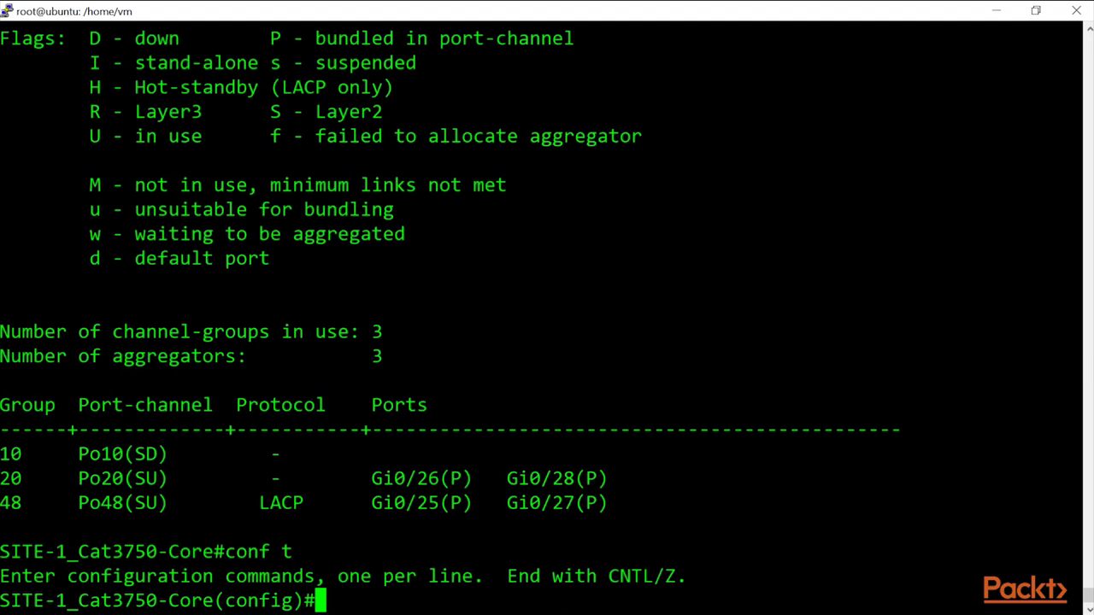
Step: Review the Notepad notes: VLAN 200, core address 172.16.10.1, and leaf remote AS 65500
{"action": "key", "text": "alt+Tab"}
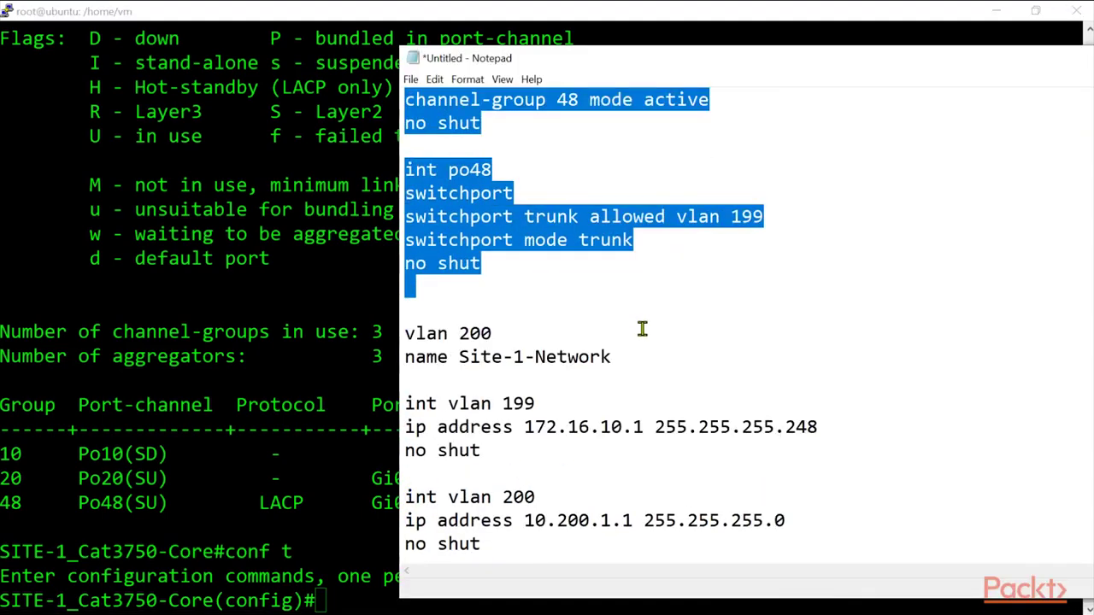
{"action": "scroll", "coordinate": [642, 325], "scroll_direction": "down", "scroll_amount": 2}
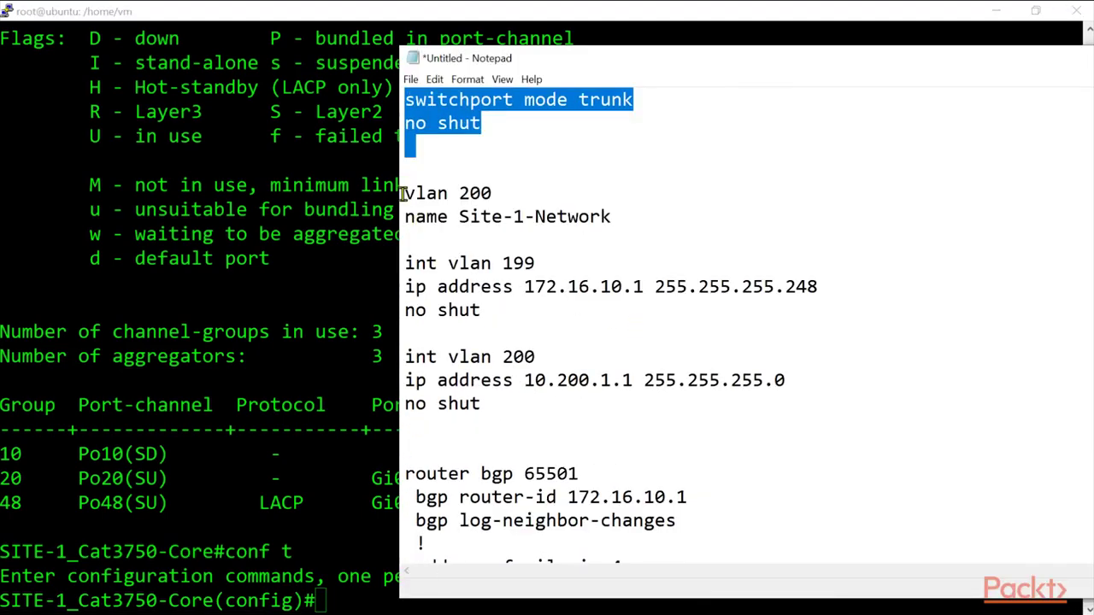
{"action": "left_click_drag", "start_coordinate": [621, 224], "coordinate": [374, 200]}
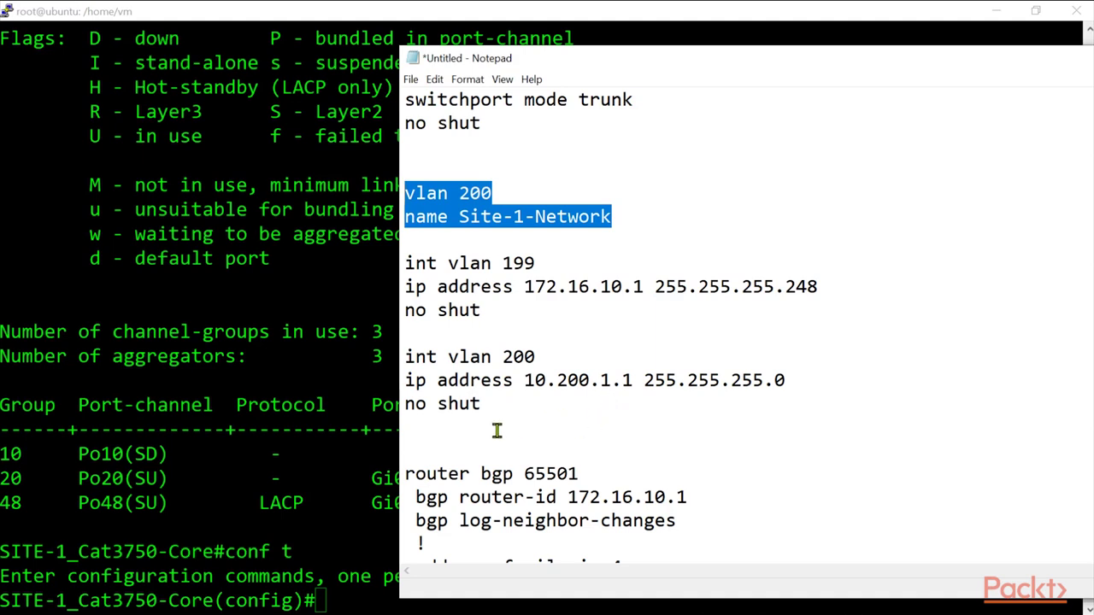
{"action": "left_click_drag", "start_coordinate": [643, 286], "coordinate": [516, 286]}
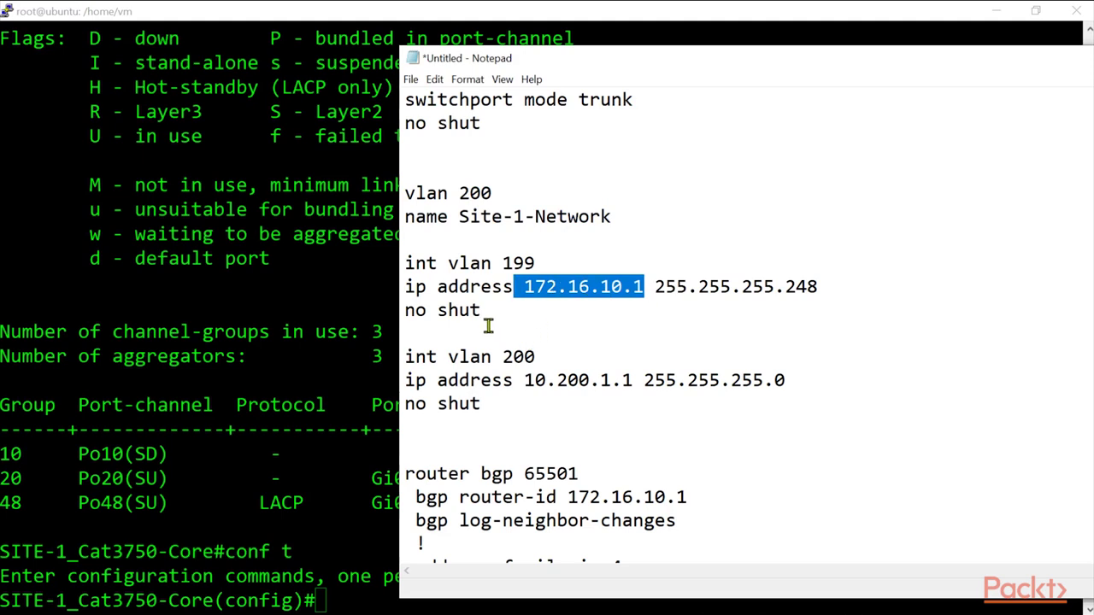
{"action": "left_click_drag", "start_coordinate": [404, 192], "coordinate": [557, 612]}
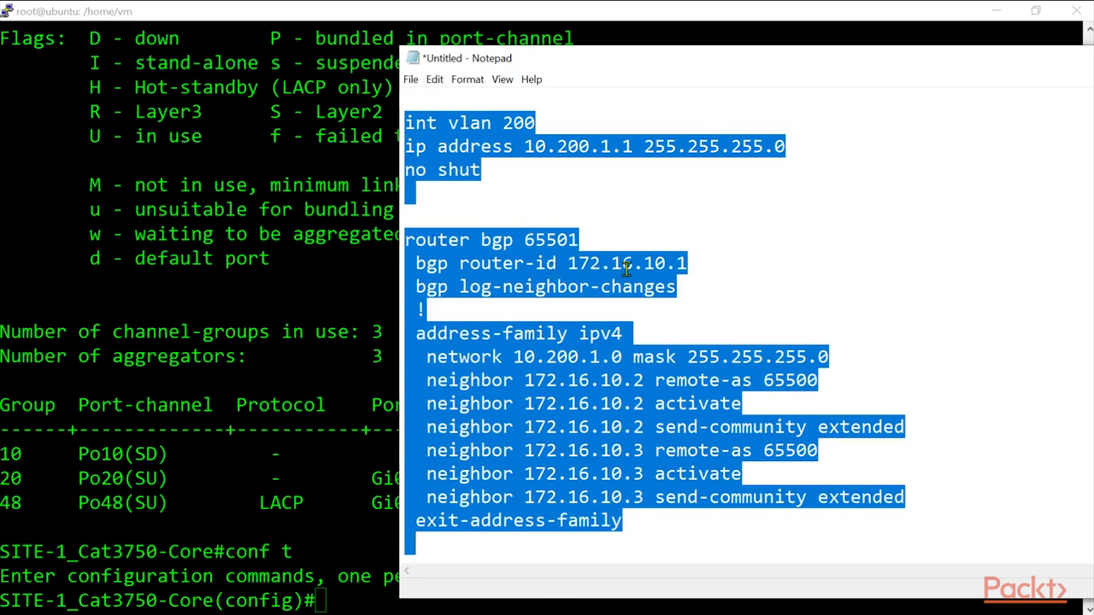
{"action": "scroll", "coordinate": [602, 207], "scroll_direction": "up", "scroll_amount": 1}
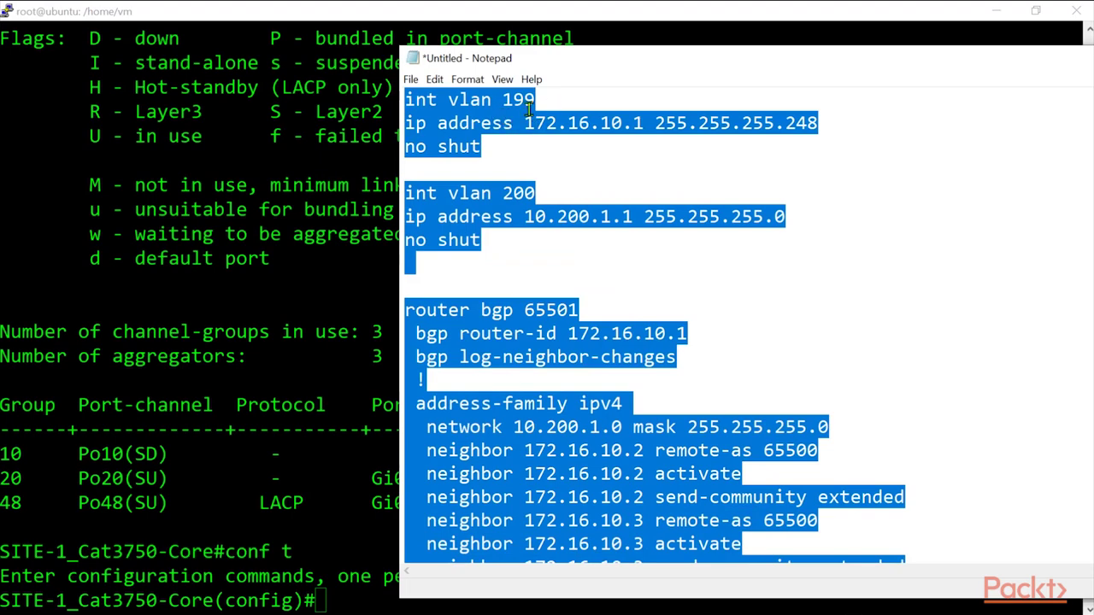
{"action": "scroll", "coordinate": [646, 382], "scroll_direction": "down", "scroll_amount": 1}
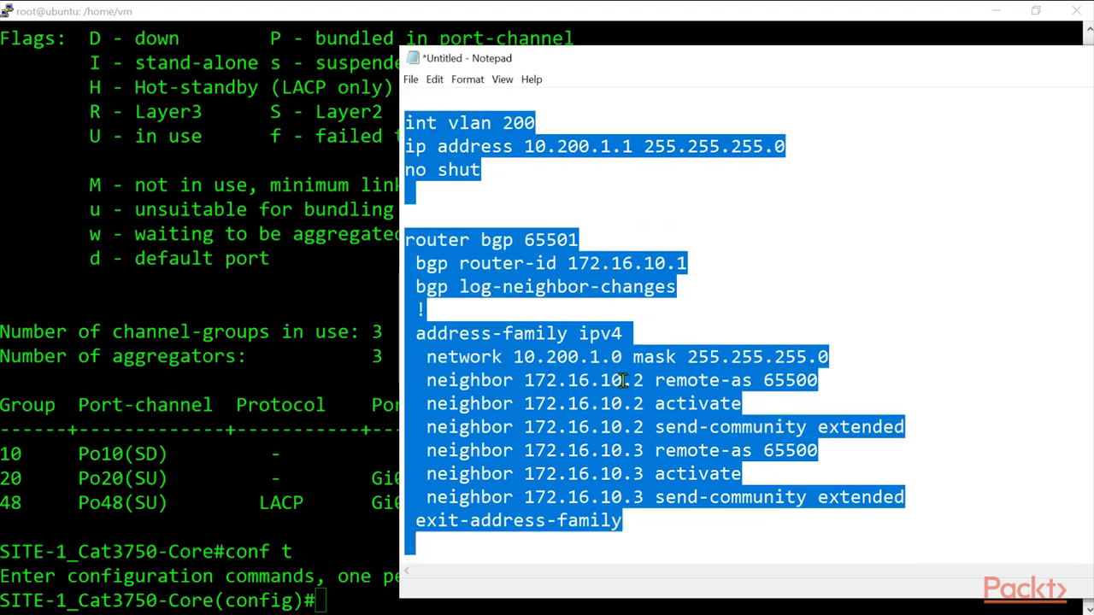
{"action": "left_click_drag", "start_coordinate": [831, 379], "coordinate": [761, 382]}
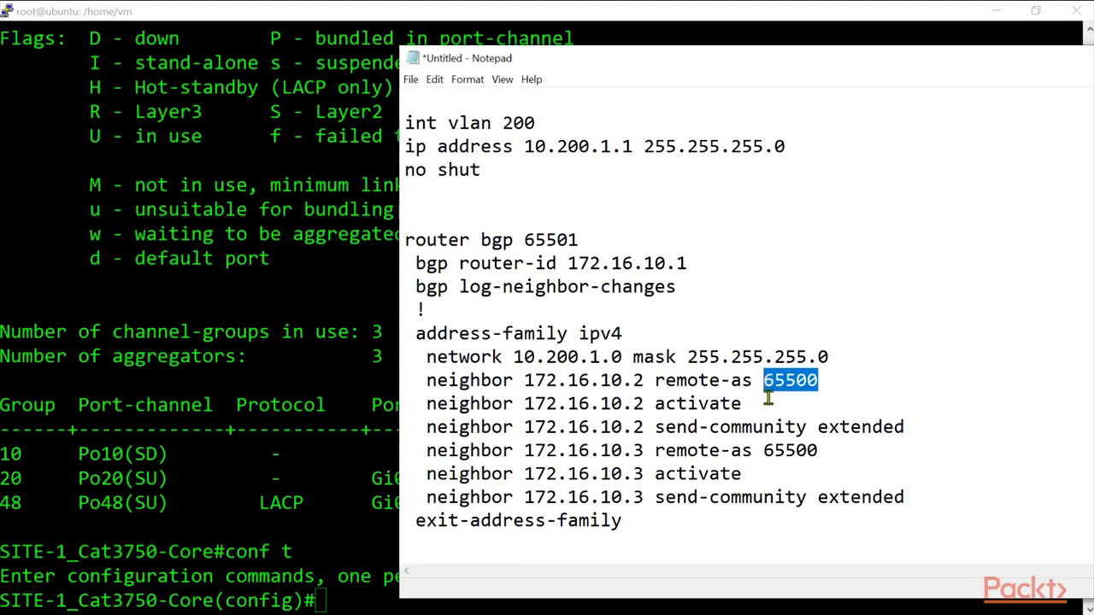
Step: Copy the whole core switch config block and bring the switch terminal forward
{"action": "left_click_drag", "start_coordinate": [459, 540], "coordinate": [437, 192]}
{"action": "right_click", "coordinate": [439, 192]}
{"action": "left_click", "coordinate": [475, 239]}
{"action": "left_click", "coordinate": [354, 8]}
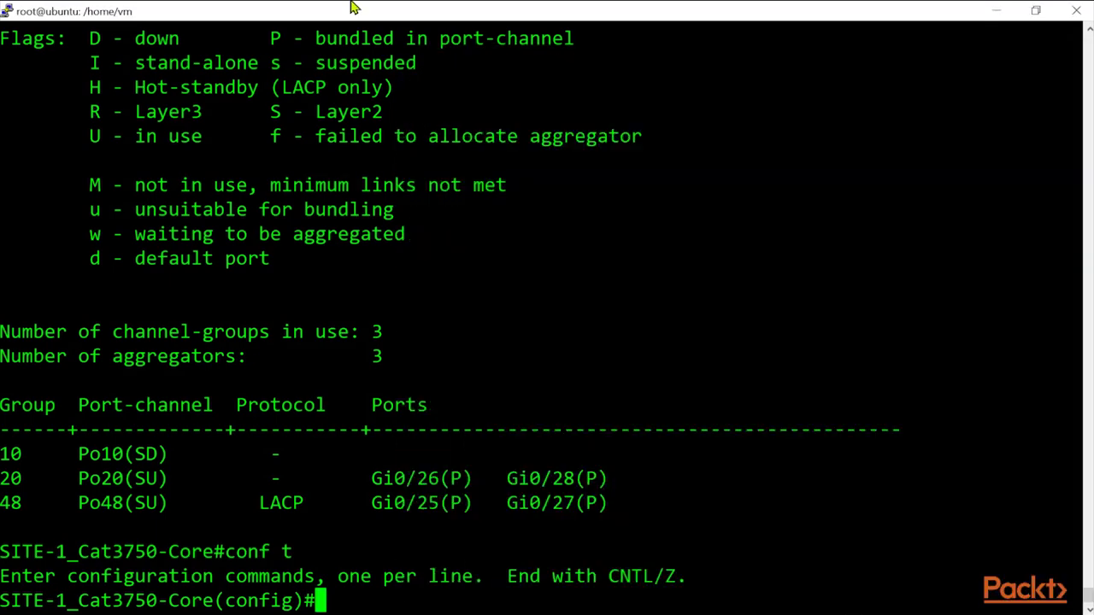
Step: Paste the VLAN 200 and BGP 65501 config, exit with 'end', and run 'show etherchannel sum'
{"action": "right_click", "coordinate": [542, 416]}
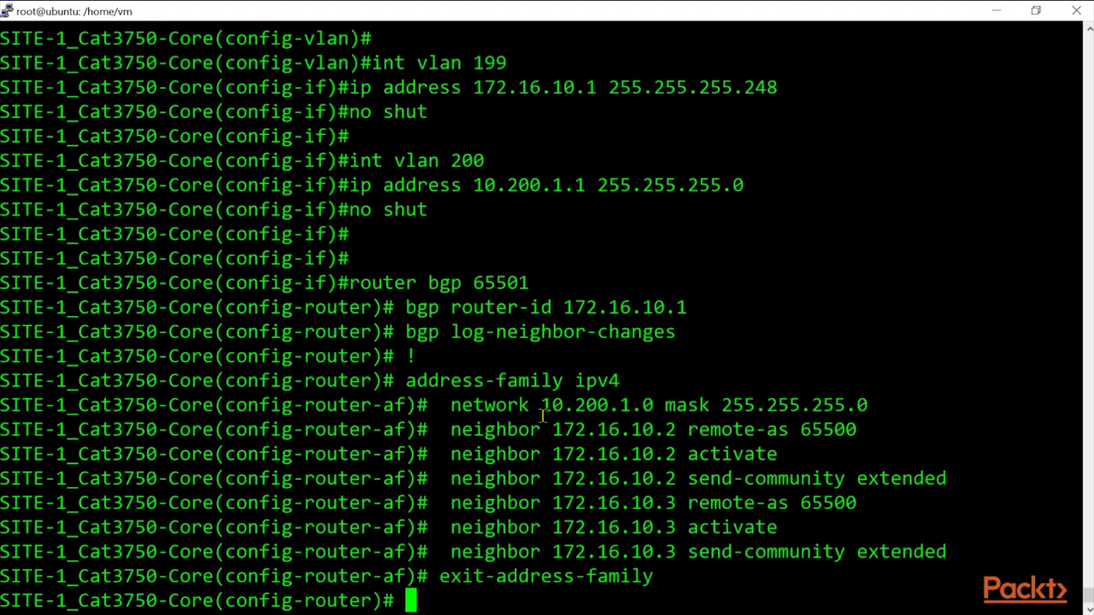
{"action": "type", "text": "end"}
{"action": "key", "text": "Return"}
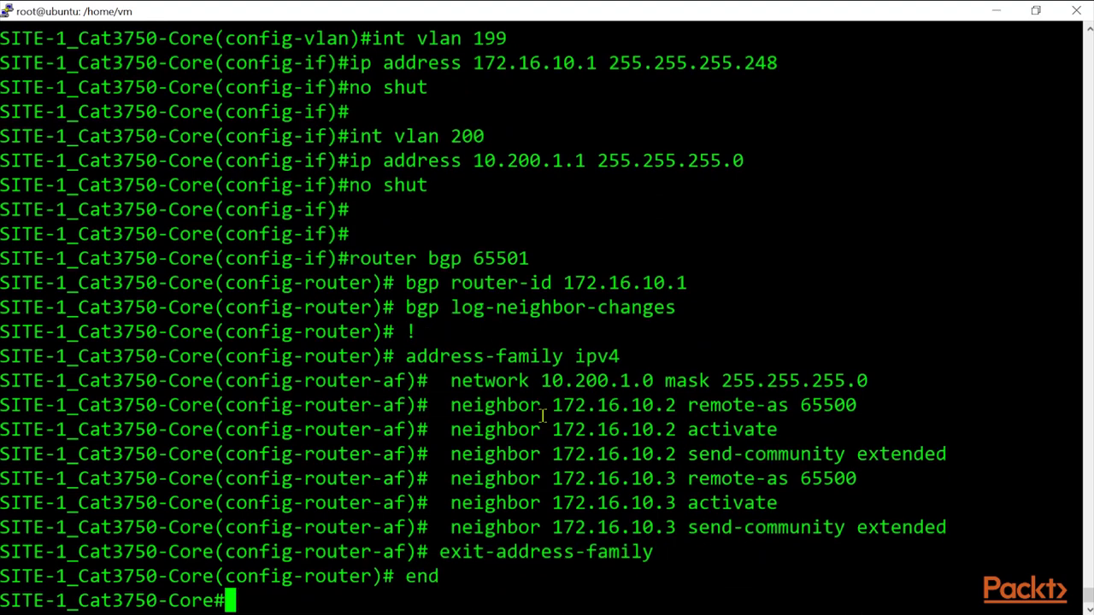
{"action": "type", "text": "show etherchannel sum"}
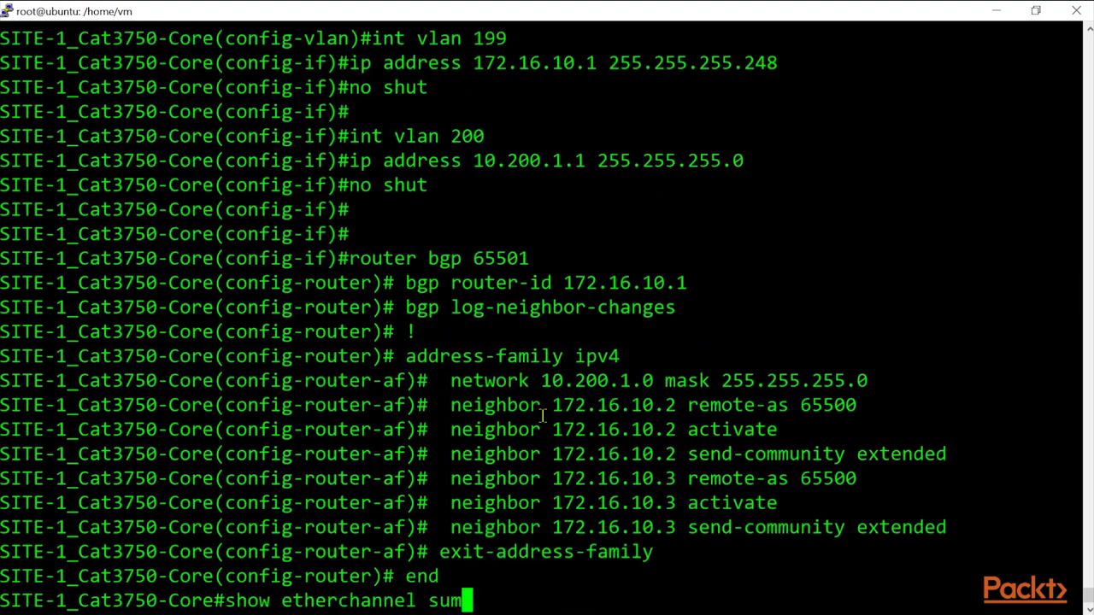
{"action": "key", "text": "Up"}
{"action": "key", "text": "Down"}
{"action": "key", "text": "Return"}
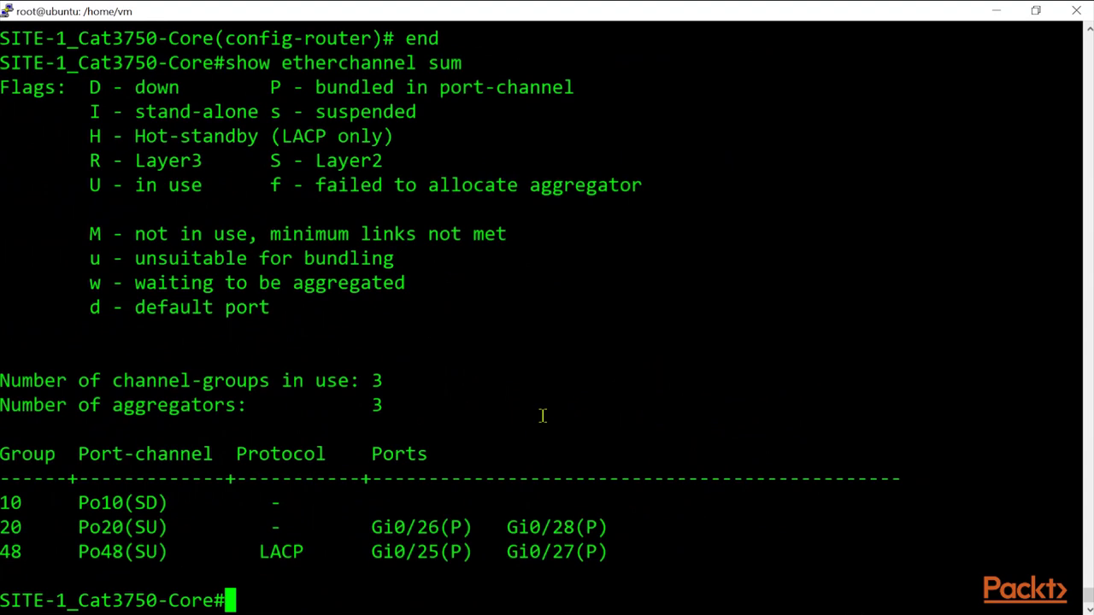
Step: Check CDP neighbors on gi0/25 and gi0/27 to confirm links to Leaf101 and Leaf102
{"action": "type", "text": "show "}
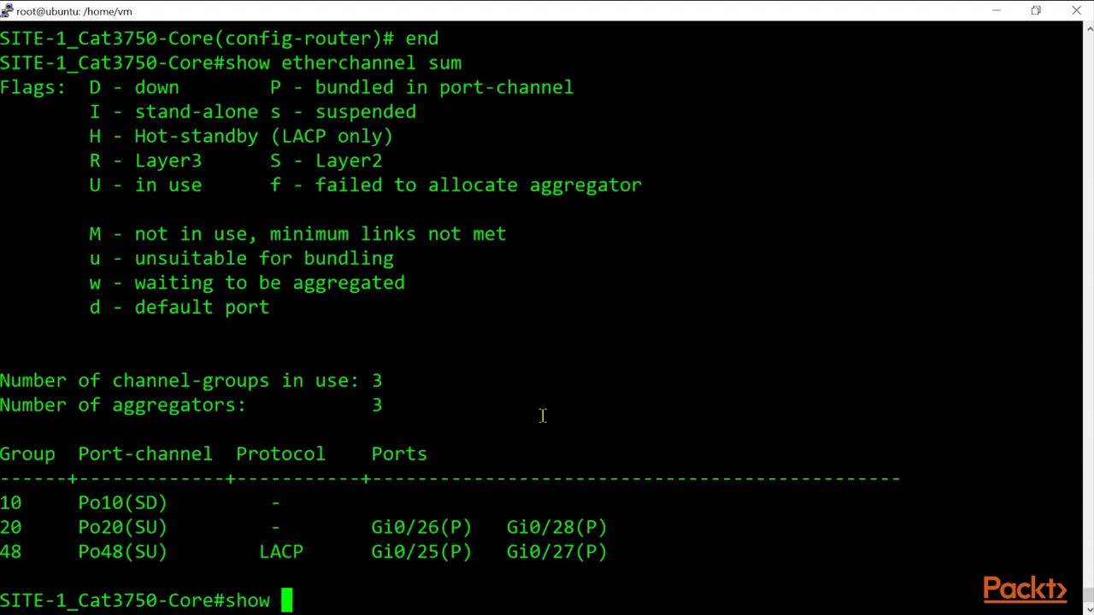
{"action": "type", "text": "cdp neig gi0/26"}
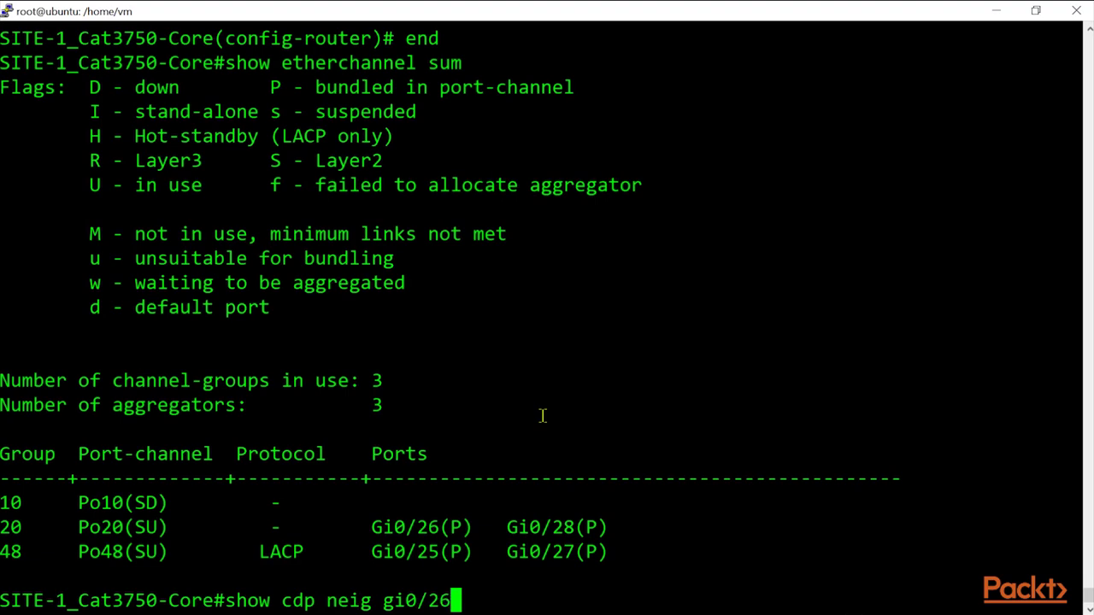
{"action": "key", "text": "BackSpace"}
{"action": "type", "text": "5"}
{"action": "key", "text": "Return"}
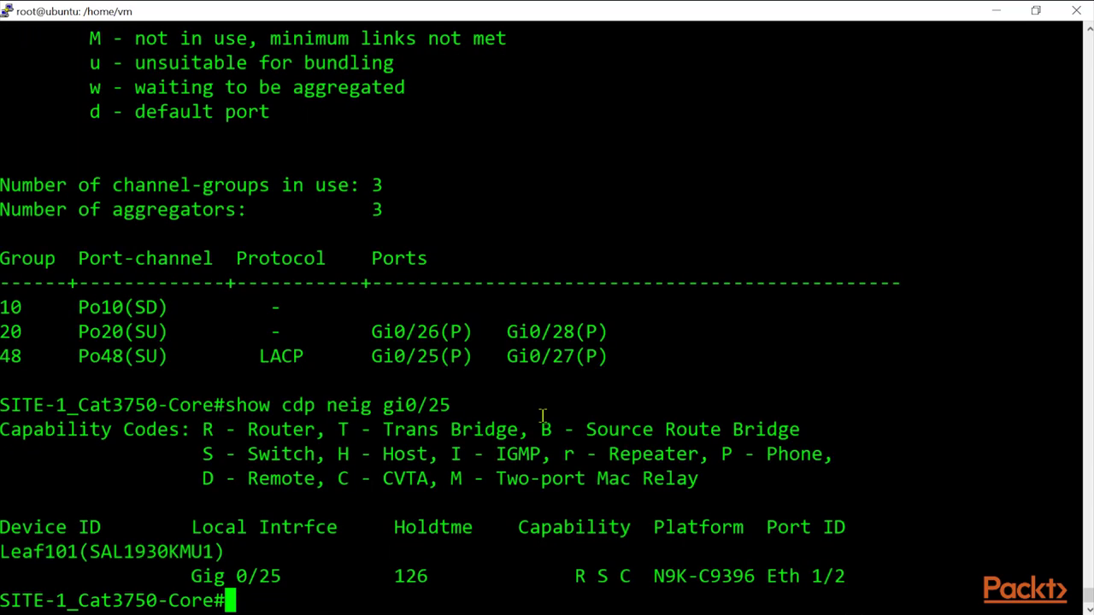
{"action": "key", "text": "Up"}
{"action": "key", "text": "BackSpace"}
{"action": "type", "text": "7"}
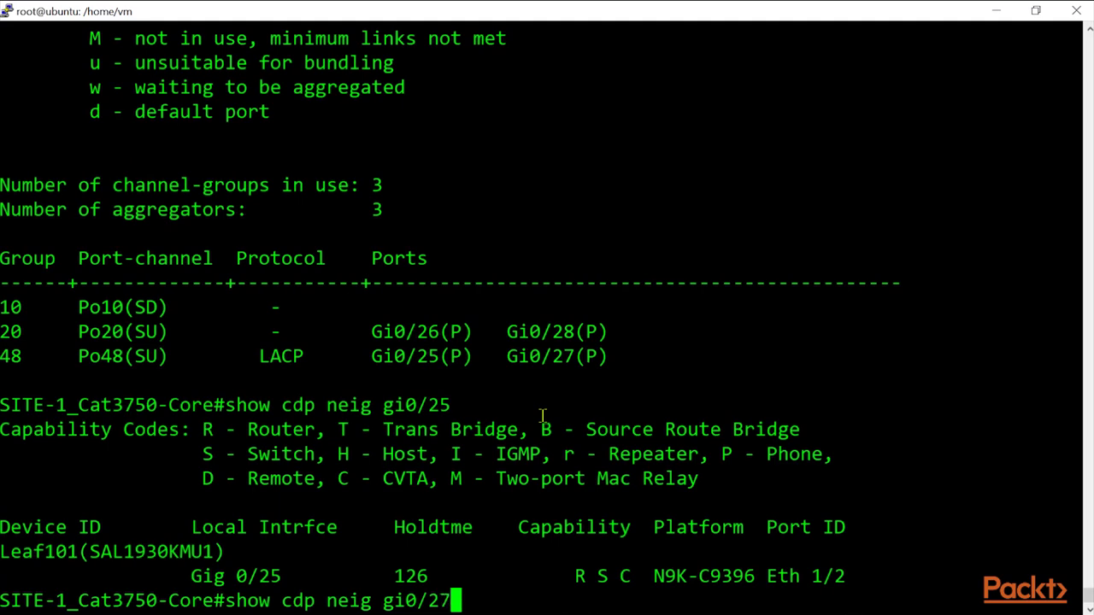
{"action": "key", "text": "Return"}
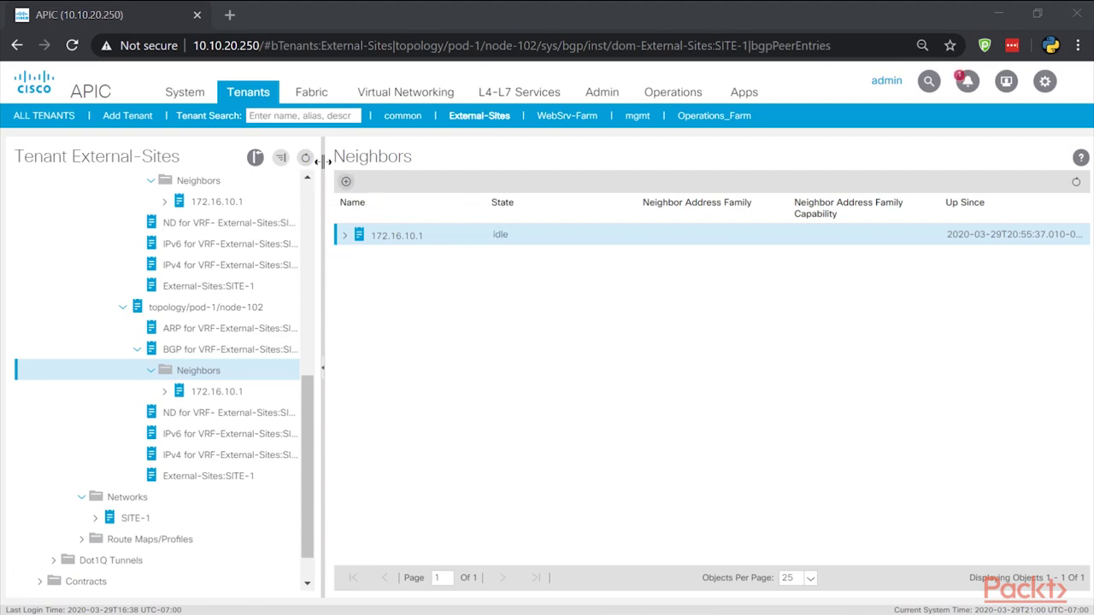
Step: Confirm node-102's 172.16.10.1 BGP peer shows Established in its neighbors table
{"action": "left_click", "coordinate": [305, 157]}
{"action": "left_click", "coordinate": [215, 391]}
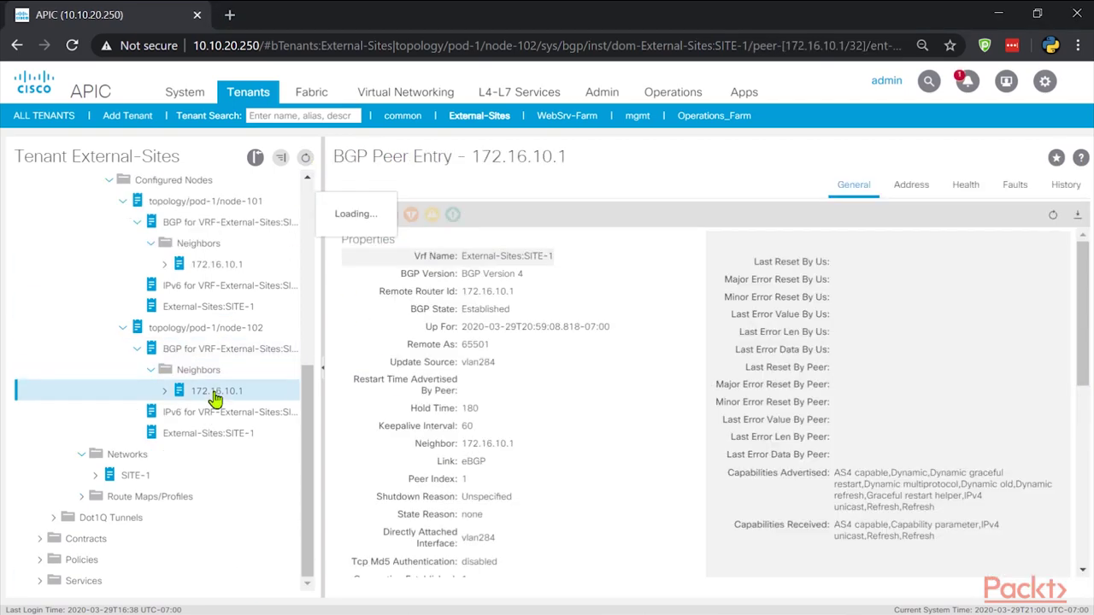
{"action": "double_click", "coordinate": [496, 309]}
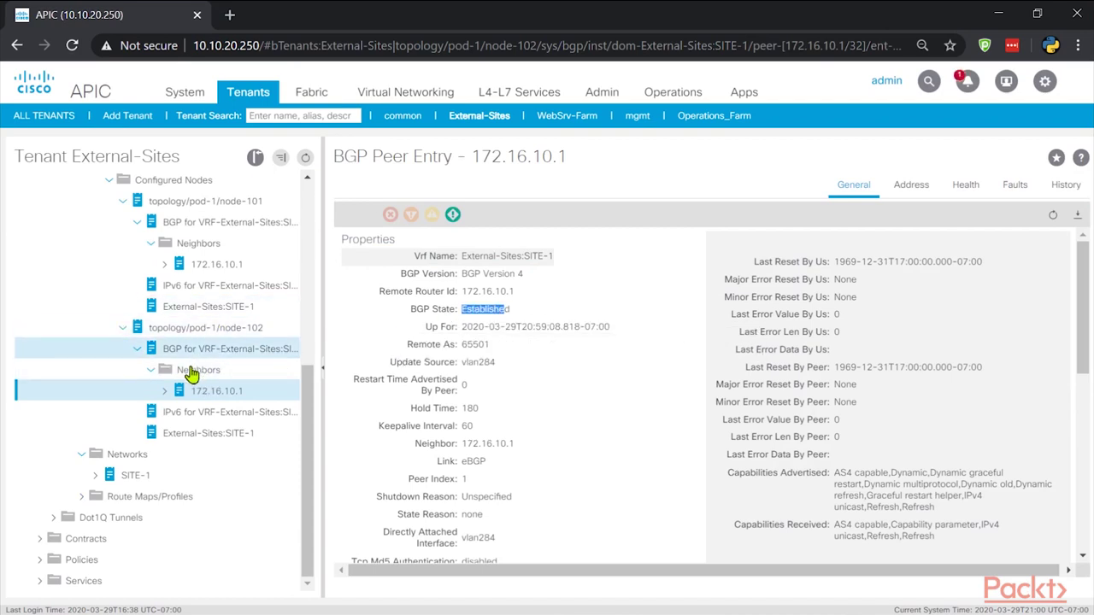
{"action": "left_click", "coordinate": [191, 346]}
{"action": "left_click", "coordinate": [220, 374]}
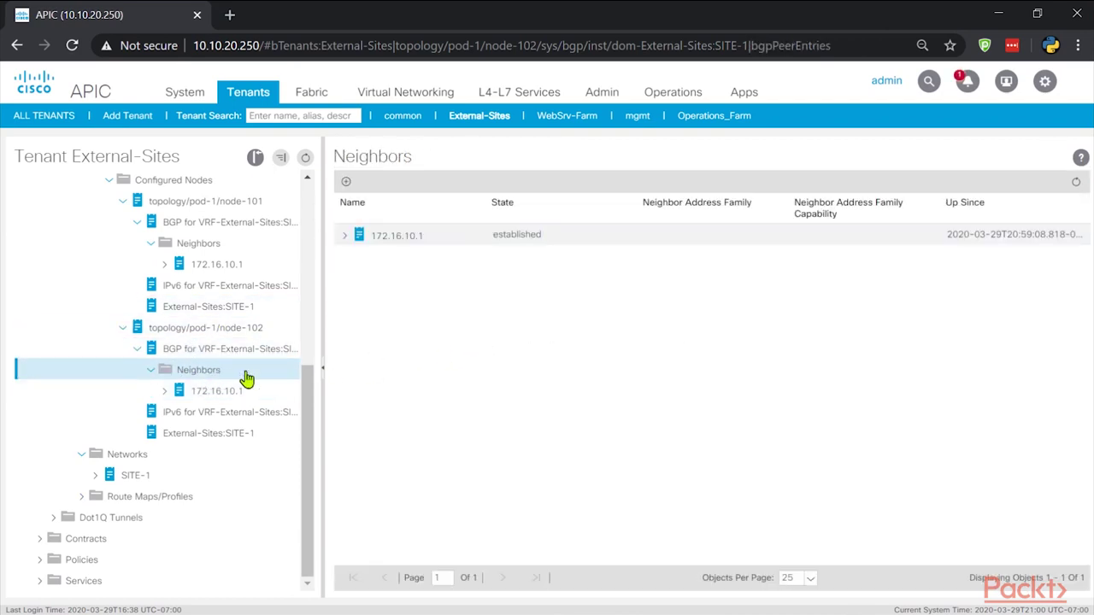
{"action": "left_click", "coordinate": [523, 237]}
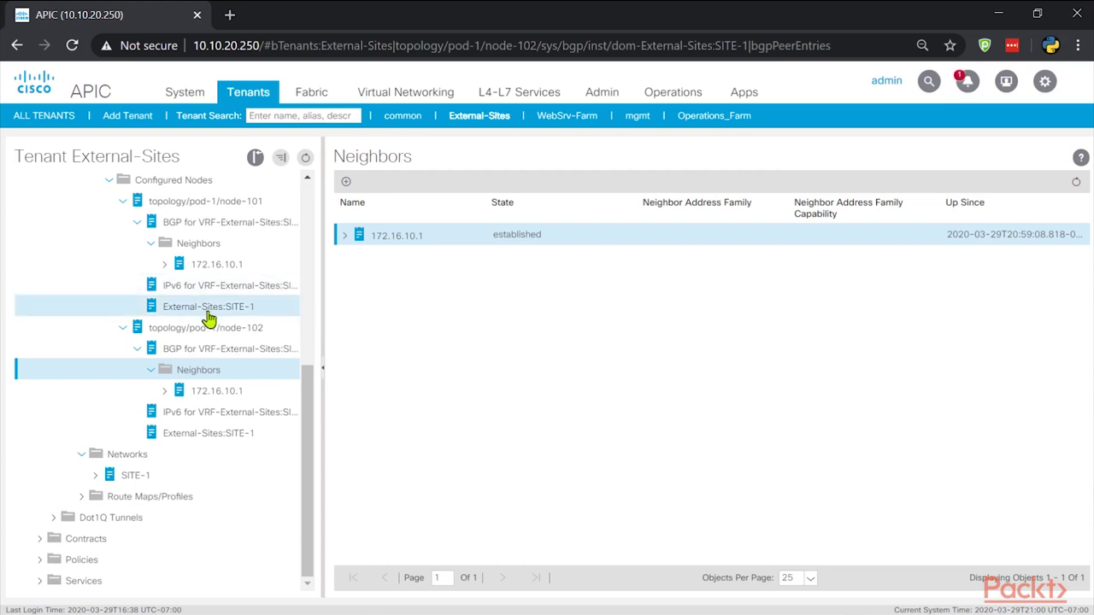
{"action": "scroll", "coordinate": [209, 319], "scroll_direction": "up", "scroll_amount": 3}
Step: Check node-101's 172.16.10.1 peer, VRF and router ID, and its BGP neighbors table
{"action": "left_click", "coordinate": [246, 377]}
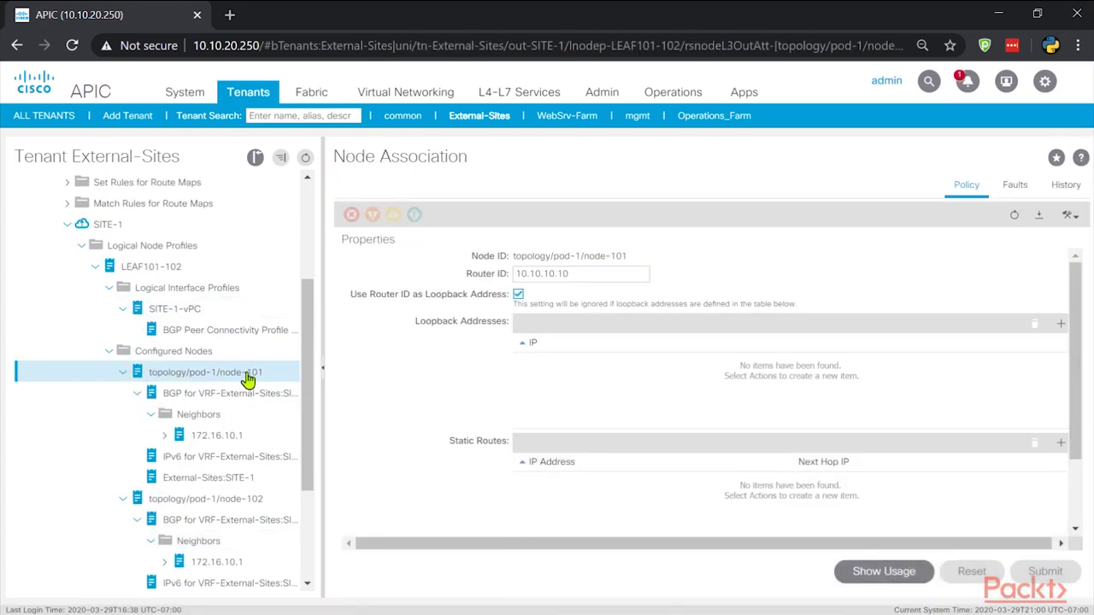
{"action": "left_click", "coordinate": [201, 436]}
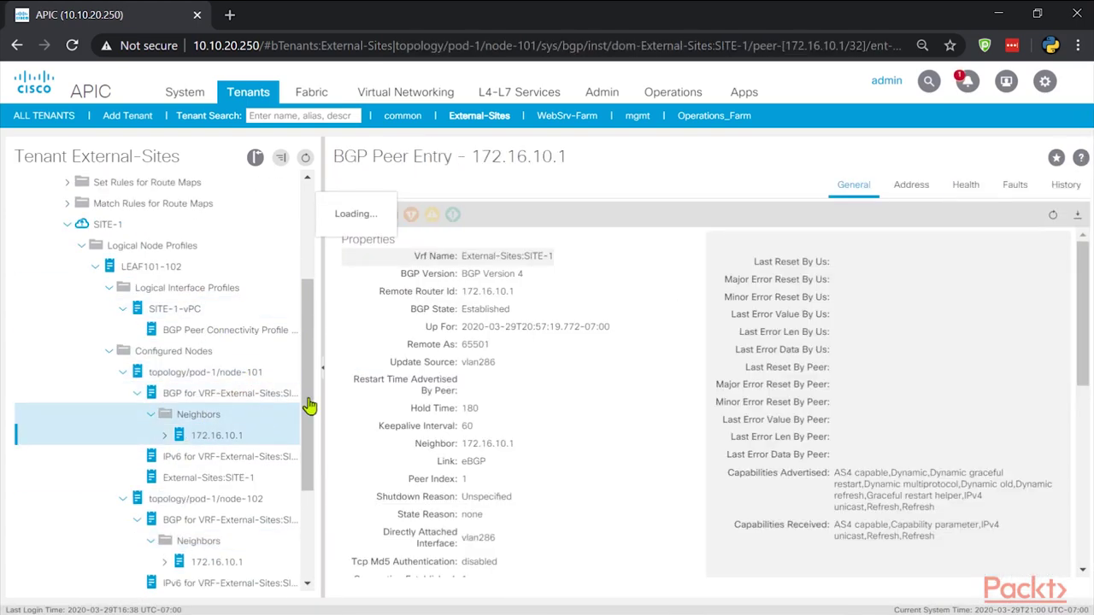
{"action": "left_click", "coordinate": [222, 393]}
{"action": "left_click_drag", "start_coordinate": [462, 255], "coordinate": [453, 295]}
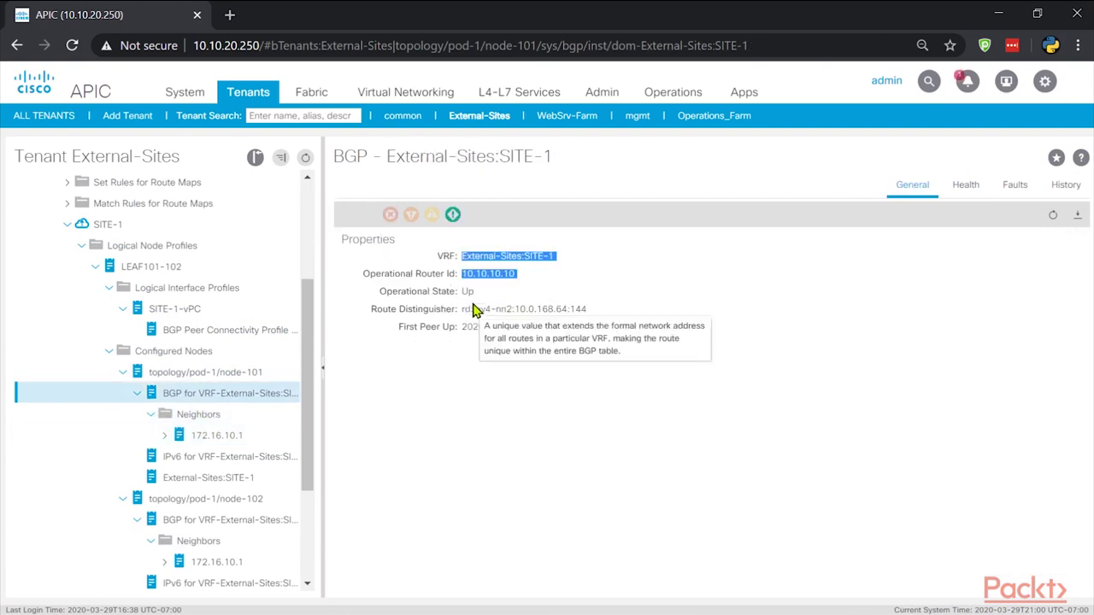
{"action": "left_click", "coordinate": [180, 415]}
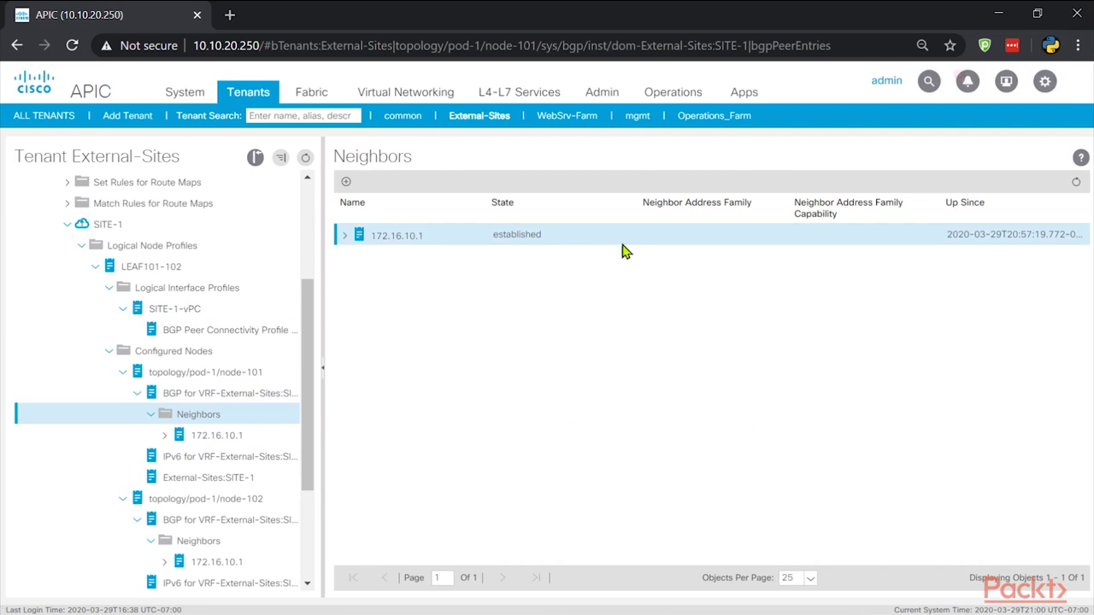
{"action": "scroll", "coordinate": [231, 338], "scroll_direction": "down", "scroll_amount": 2}
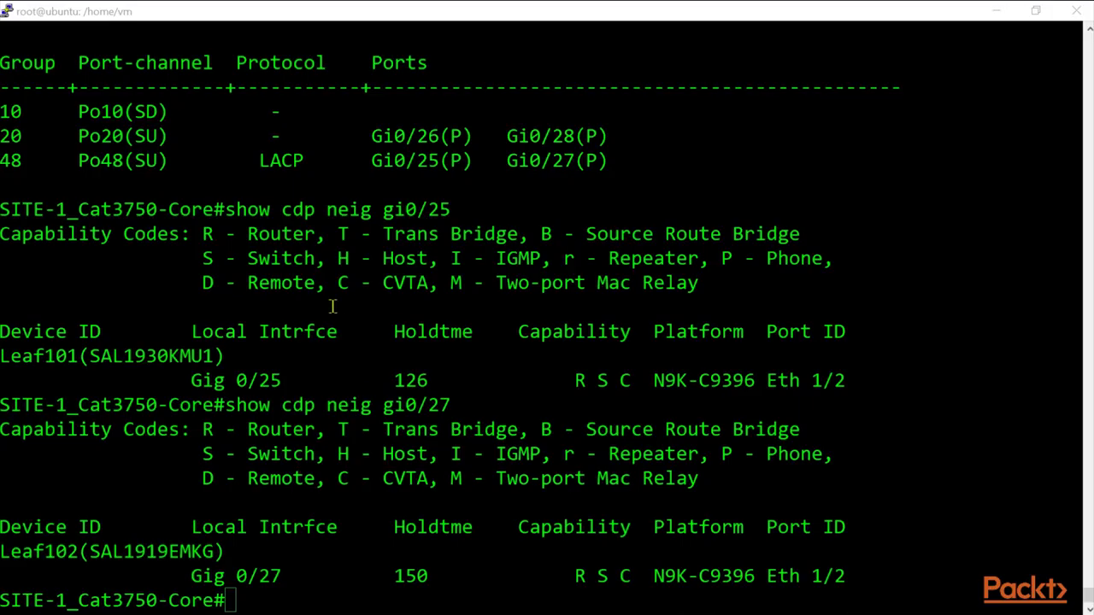
{"action": "left_click", "coordinate": [332, 306]}
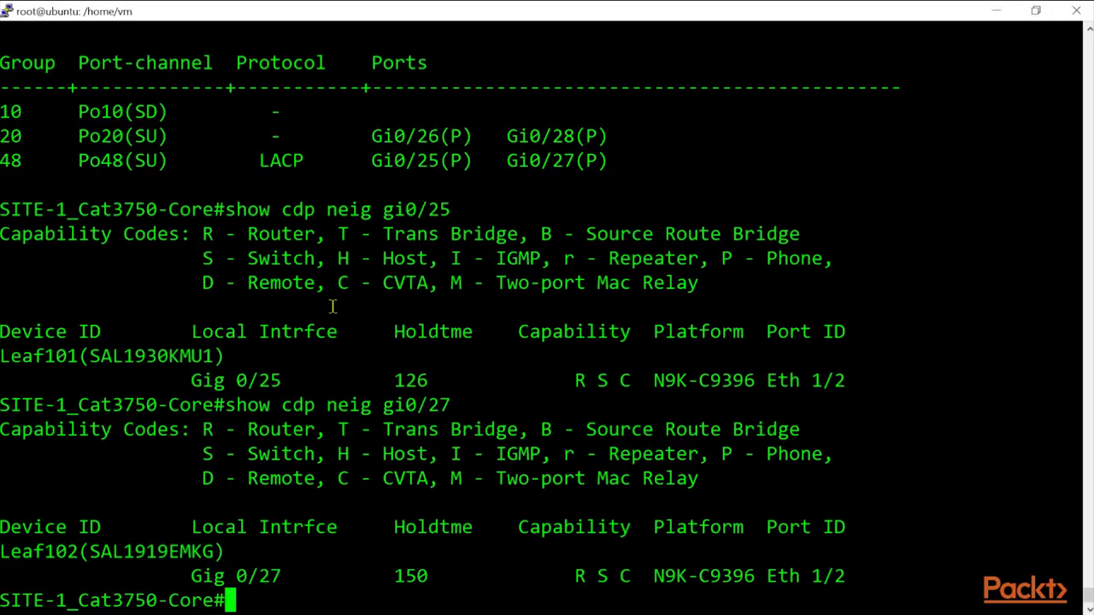
Step: Run 'show bgp ipv4 unicast summary' on the Cat3750 core switch
{"action": "type", "text": "show bgp ip"}
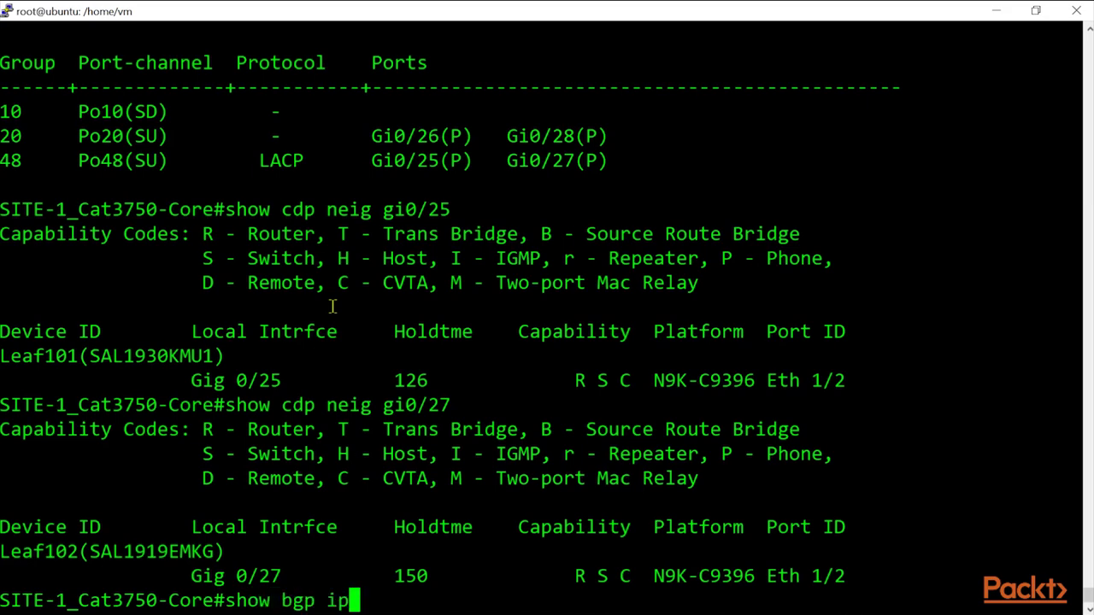
{"action": "type", "text": "v4 un"}
{"action": "key", "text": "Tab"}
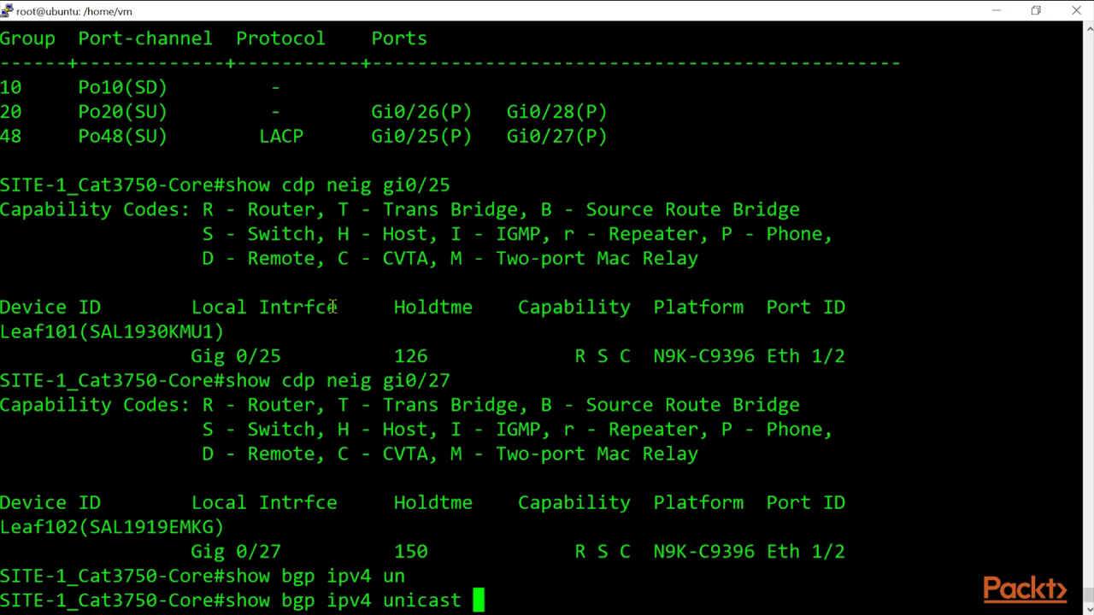
{"action": "type", "text": "su"}
{"action": "key", "text": "Tab"}
{"action": "key", "text": "Return"}
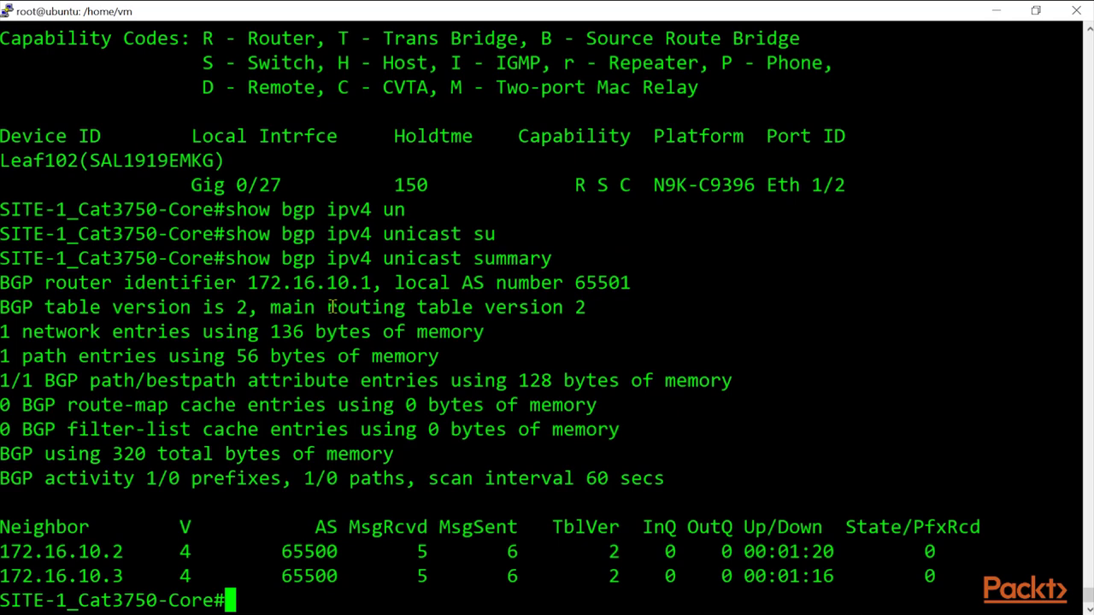
Step: Review neighbors 172.16.10.2 and 172.16.10.3: prefixes received and message counts
{"action": "left_click_drag", "start_coordinate": [125, 552], "coordinate": [3, 553]}
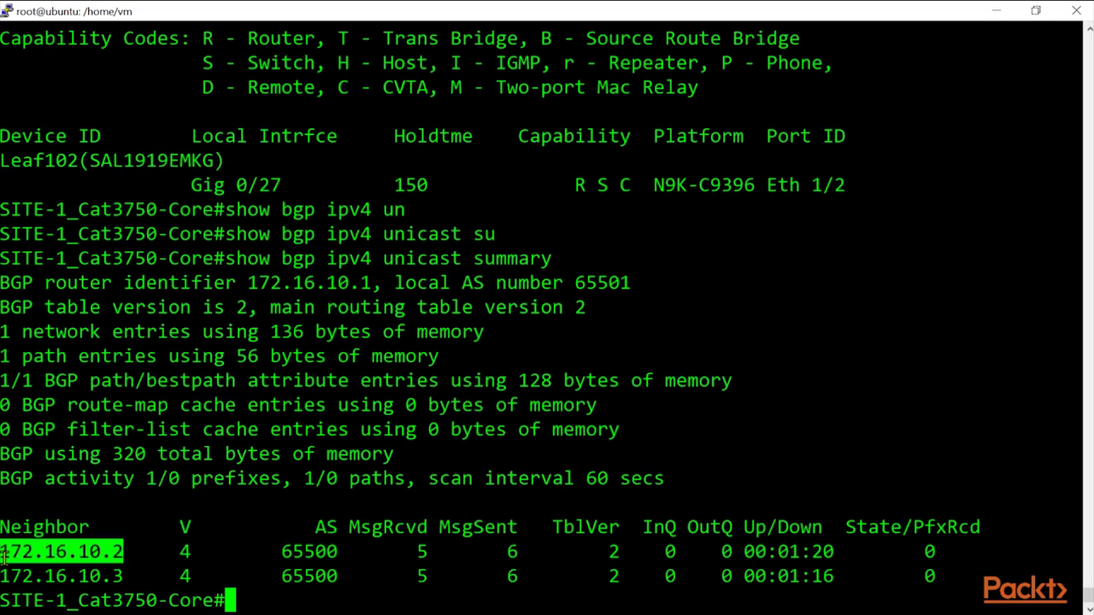
{"action": "left_click_drag", "start_coordinate": [121, 579], "coordinate": [5, 578]}
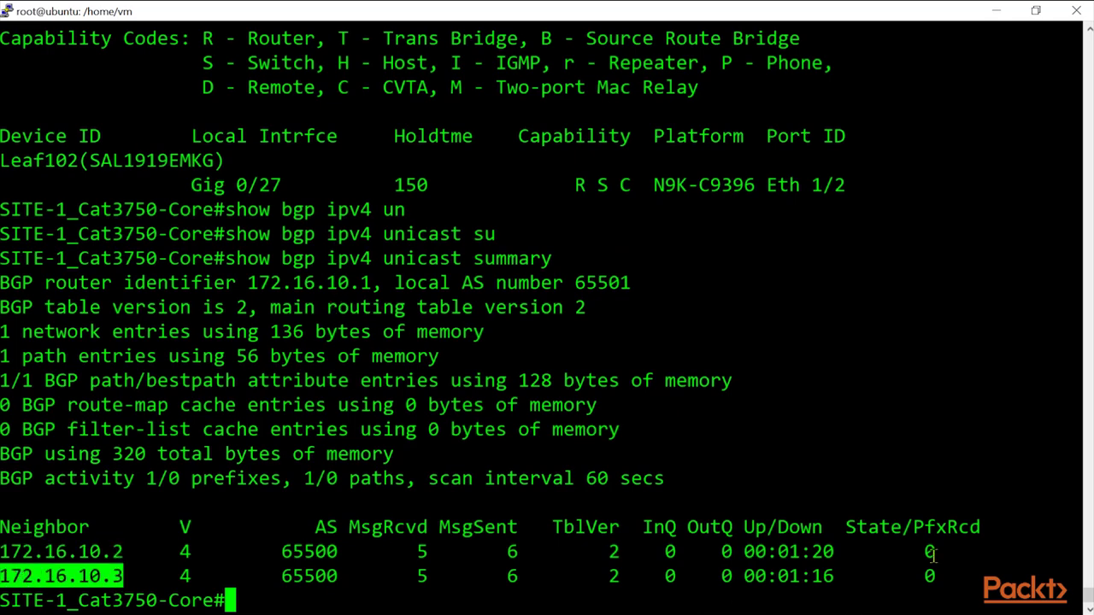
{"action": "left_click_drag", "start_coordinate": [908, 554], "coordinate": [953, 554]}
{"action": "left_click_drag", "start_coordinate": [1068, 578], "coordinate": [478, 532]}
{"action": "left_click", "coordinate": [459, 574]}
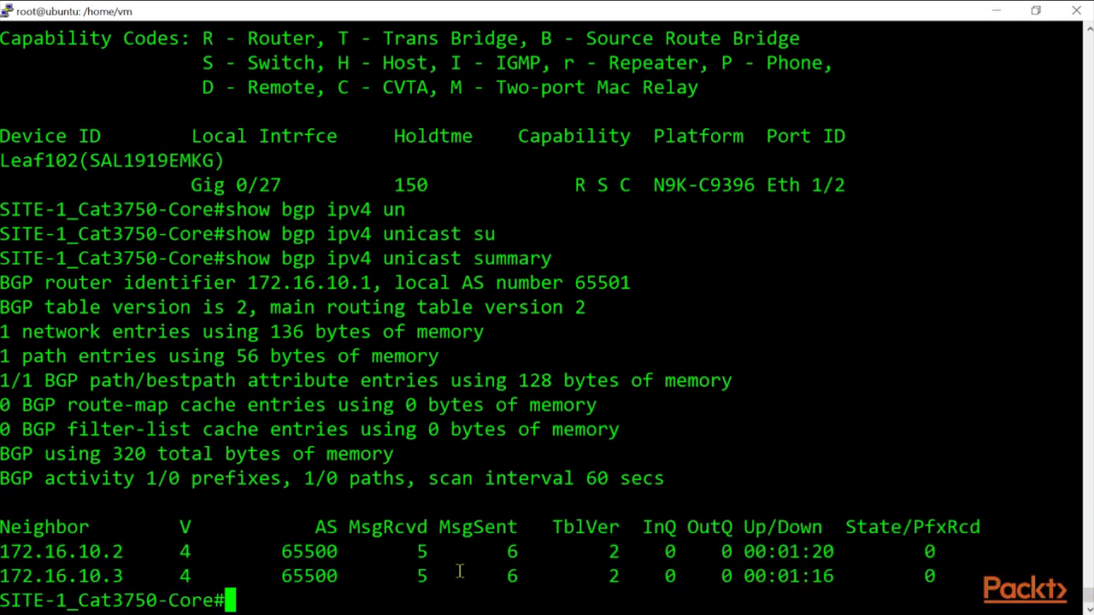
{"action": "left_click_drag", "start_coordinate": [338, 552], "coordinate": [231, 603]}
{"action": "left_click", "coordinate": [517, 518]}
Step: Open a PuTTY SSH session to the APIC at 10.10.20.250 and log in as admin
{"action": "mouse_move", "coordinate": [587, 602]}
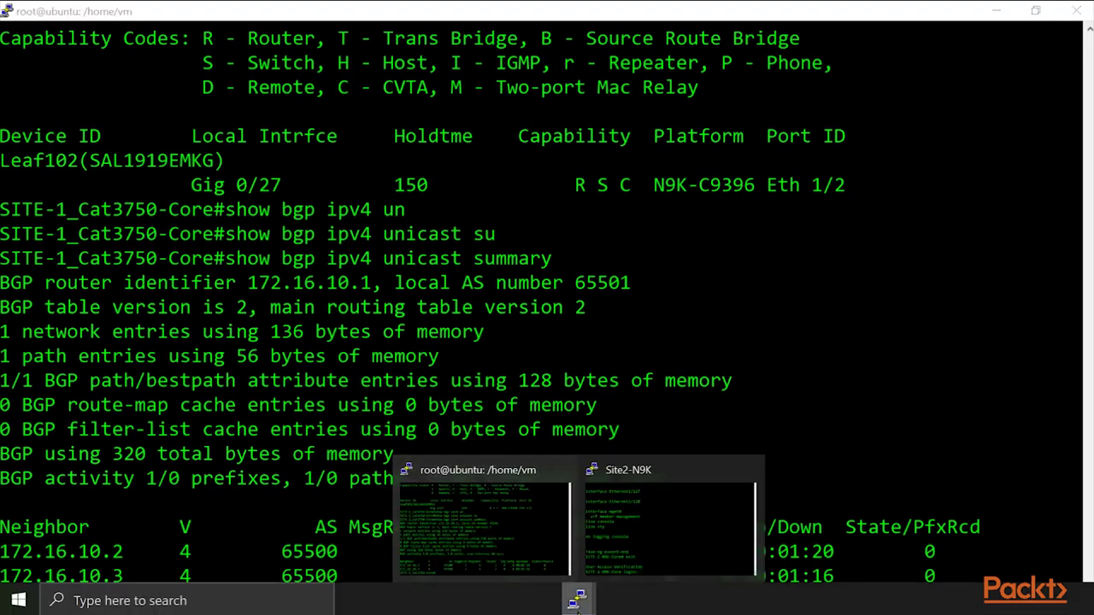
{"action": "right_click", "coordinate": [587, 601]}
{"action": "left_click", "coordinate": [562, 507]}
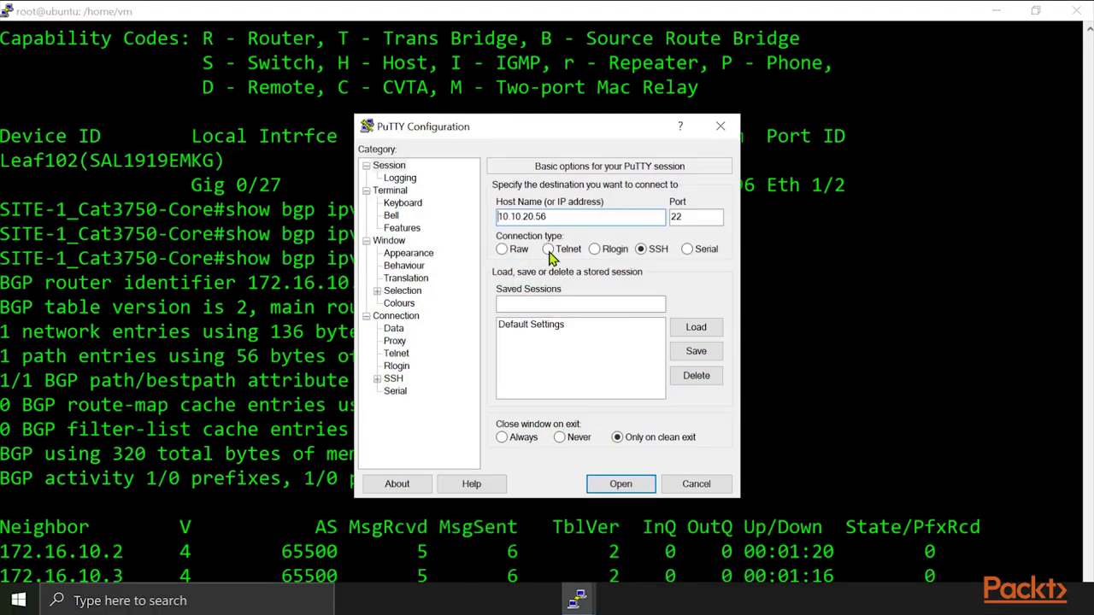
{"action": "left_click_drag", "start_coordinate": [536, 216], "coordinate": [583, 216]}
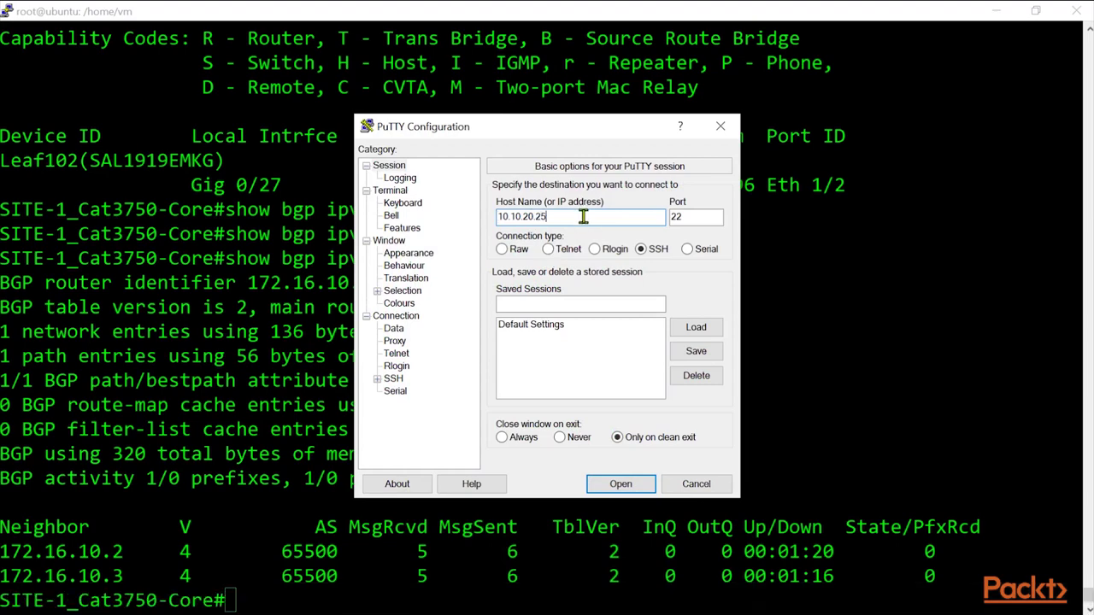
{"action": "key", "text": "Return"}
{"action": "key", "text": "super+Up"}
{"action": "type", "text": "admin"}
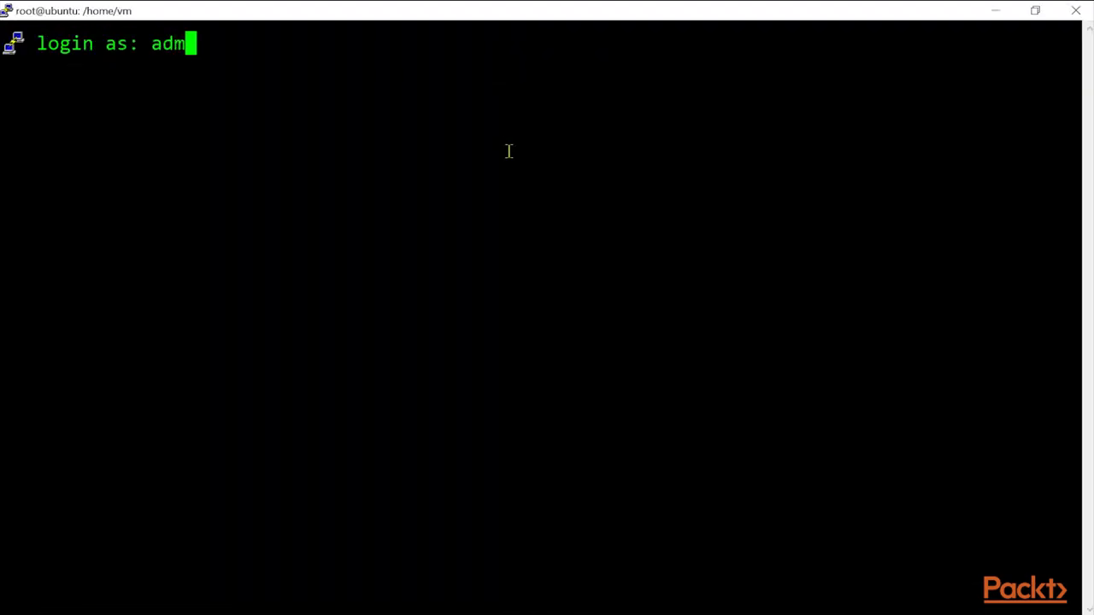
{"action": "key", "text": "Return"}
{"action": "key", "text": "Return"}
{"action": "key", "text": "Return"}
{"action": "key", "text": "Return"}
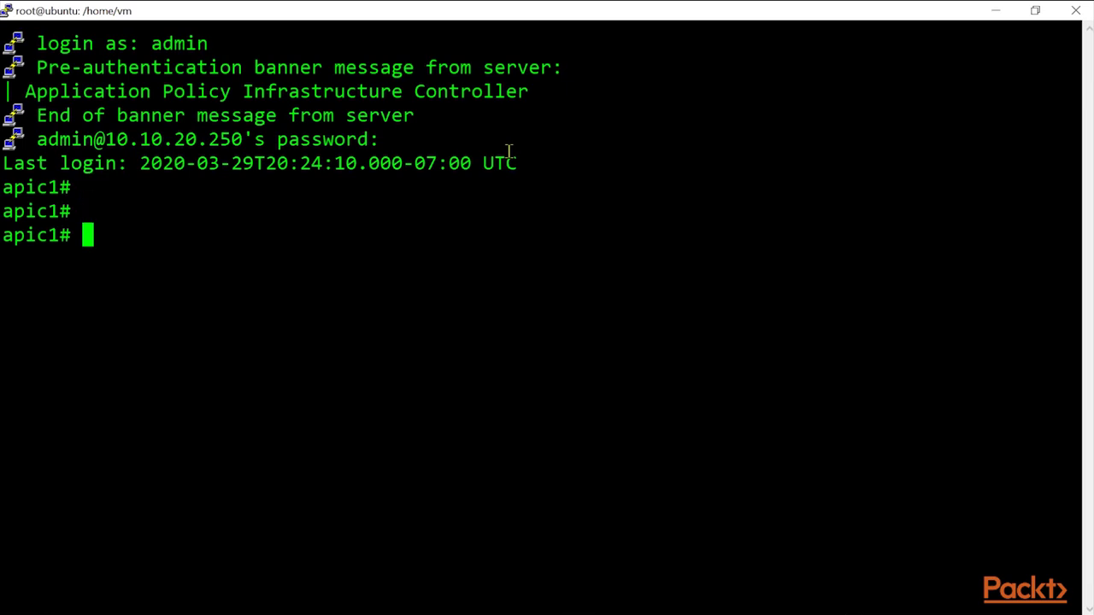
Step: Enter APIC bash, attach to Leaf101, and type 'show ip route vrf External-Sites:SITE-1'
{"action": "type", "text": "bash"}
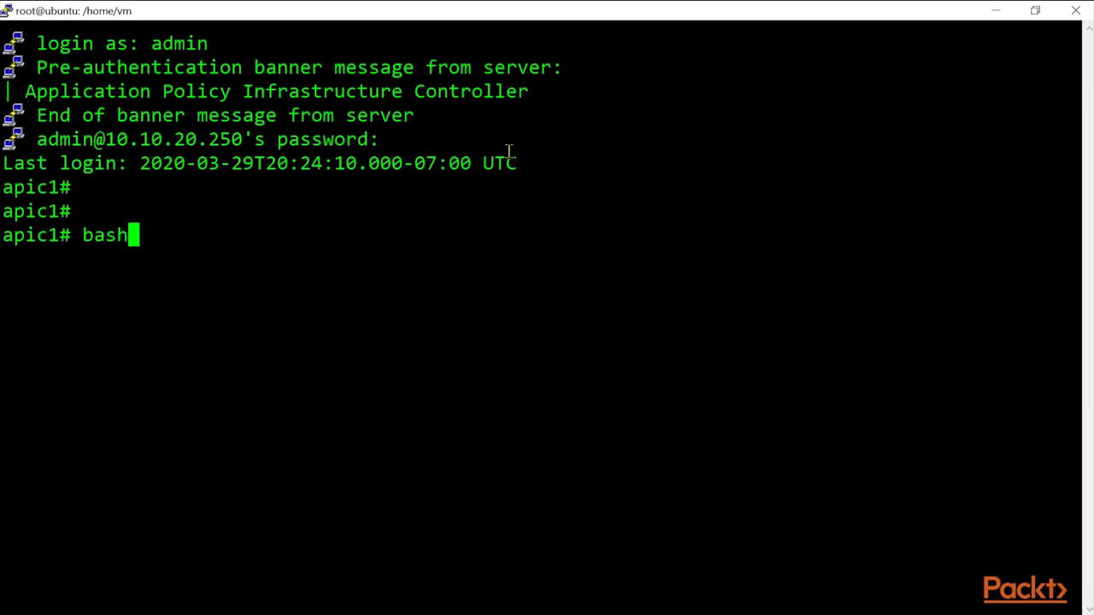
{"action": "key", "text": "Return"}
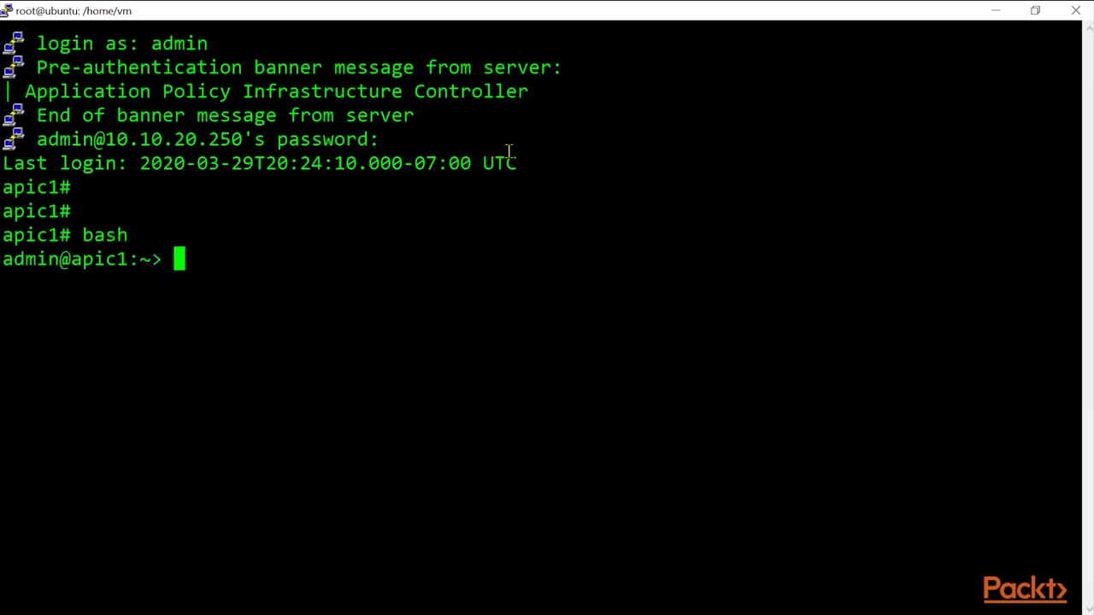
{"action": "type", "text": "attach Leaf101"}
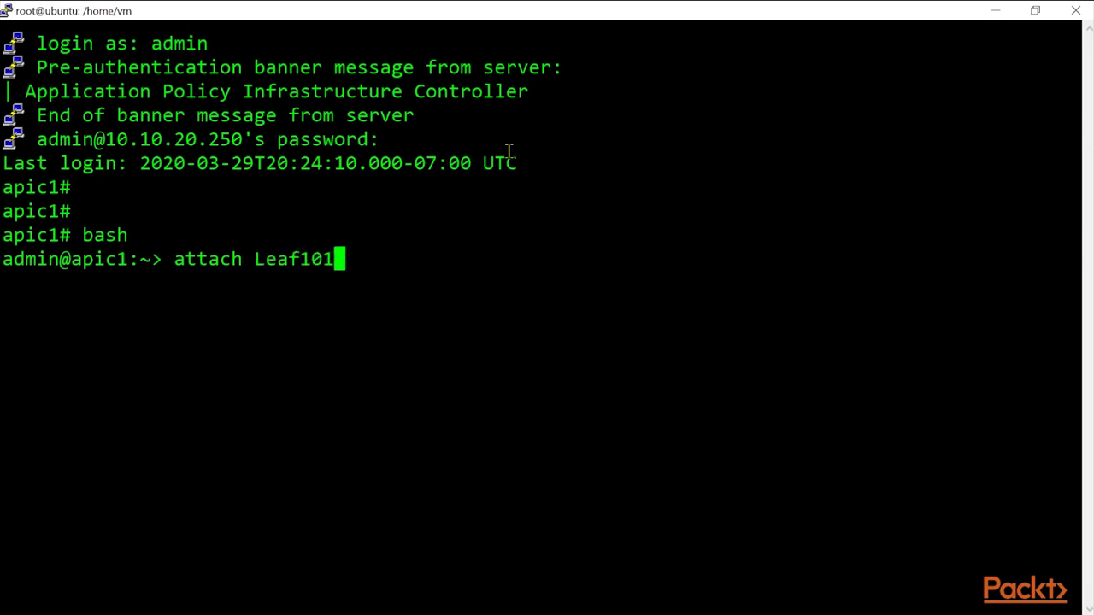
{"action": "key", "text": "Return"}
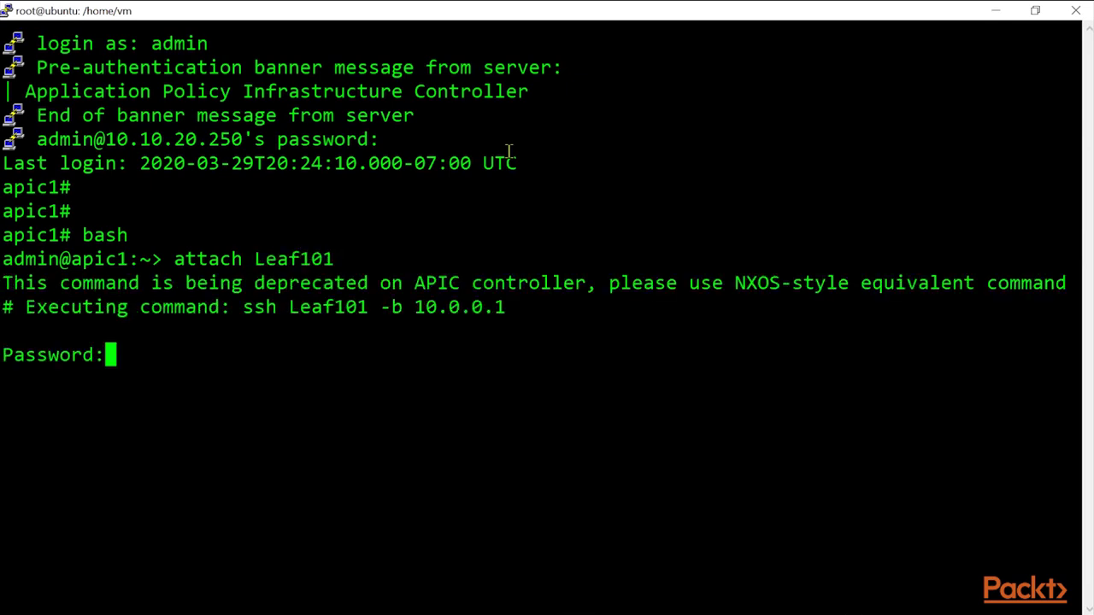
{"action": "key", "text": "Return"}
{"action": "key", "text": "Return"}
{"action": "key", "text": "Return"}
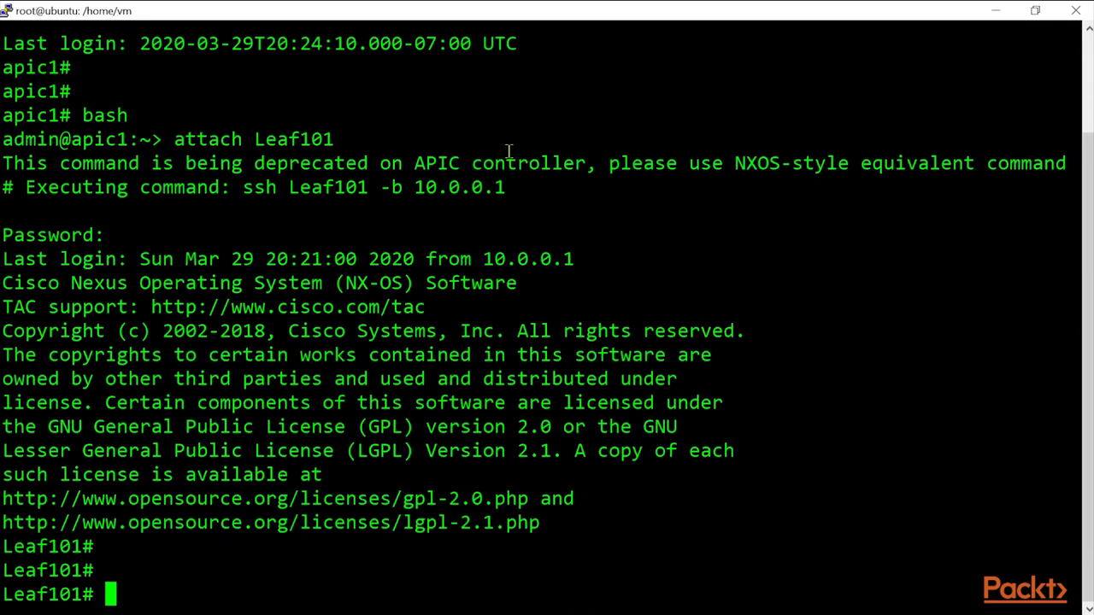
{"action": "type", "text": "show ip route vrf "}
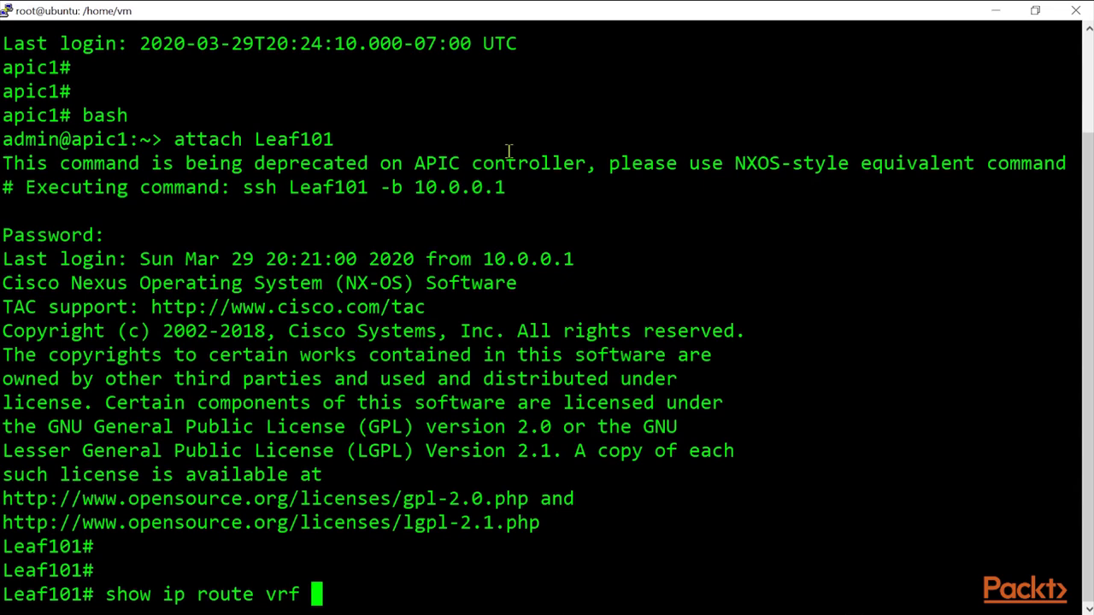
{"action": "type", "text": "External-S"}
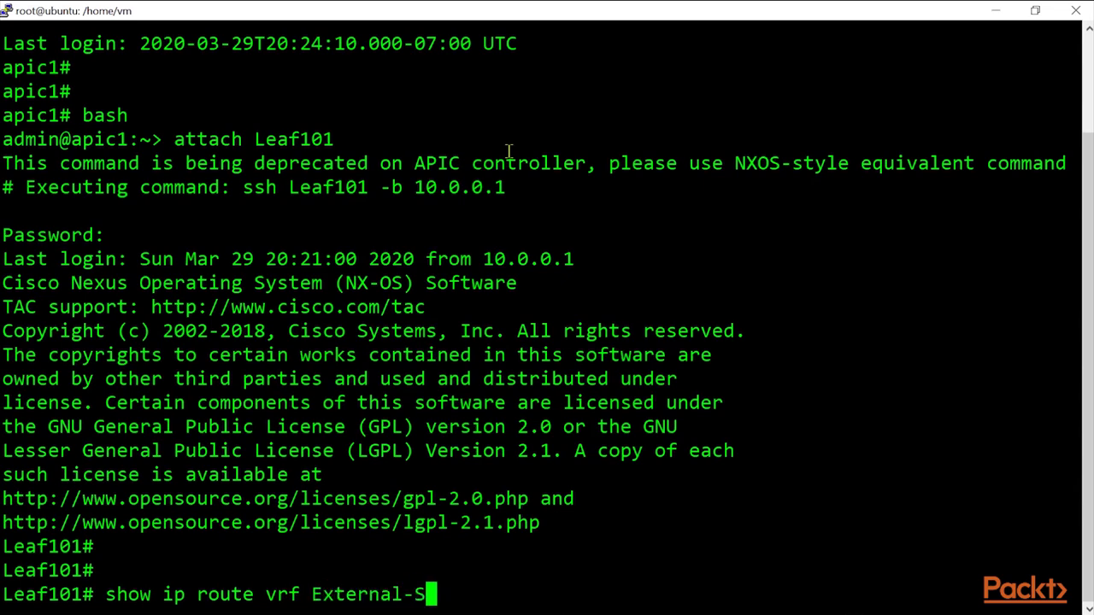
{"action": "type", "text": "ites:"}
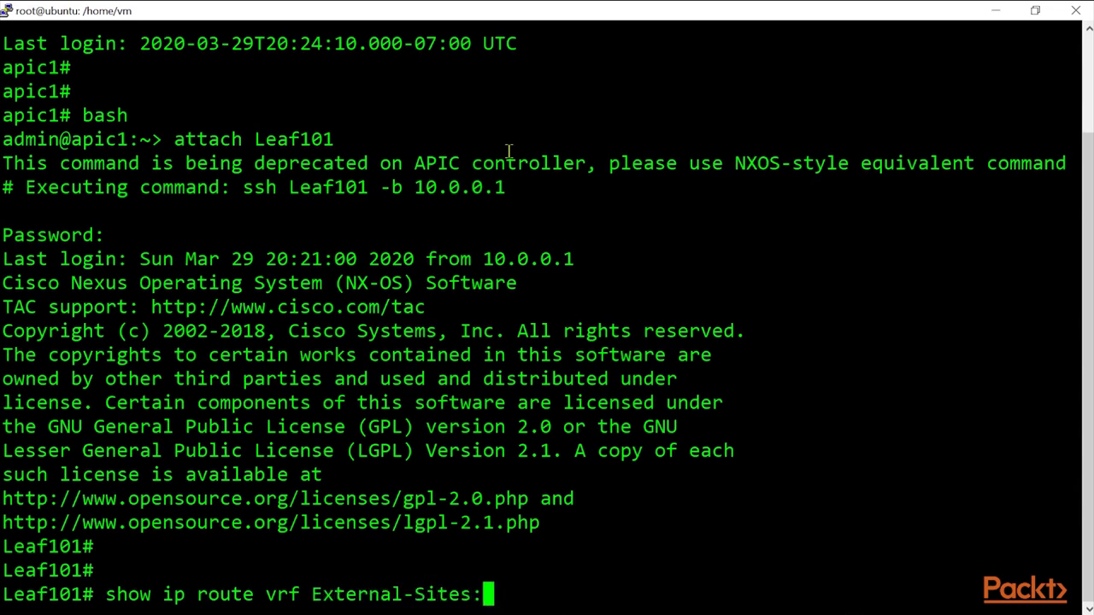
{"action": "type", "text": "SITE-1"}
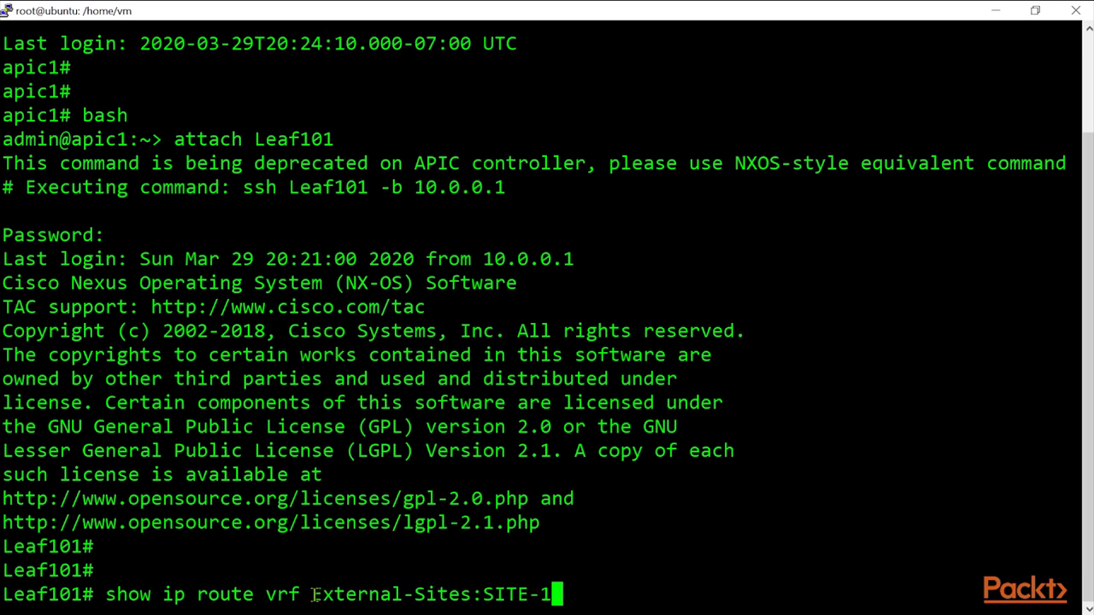
Step: Highlight tenant External-Sites and VRF SITE-1 in the route command, then run it
{"action": "left_click_drag", "start_coordinate": [312, 596], "coordinate": [598, 598]}
{"action": "left_click", "coordinate": [494, 596]}
{"action": "left_click", "coordinate": [545, 504]}
{"action": "key", "text": "Return"}
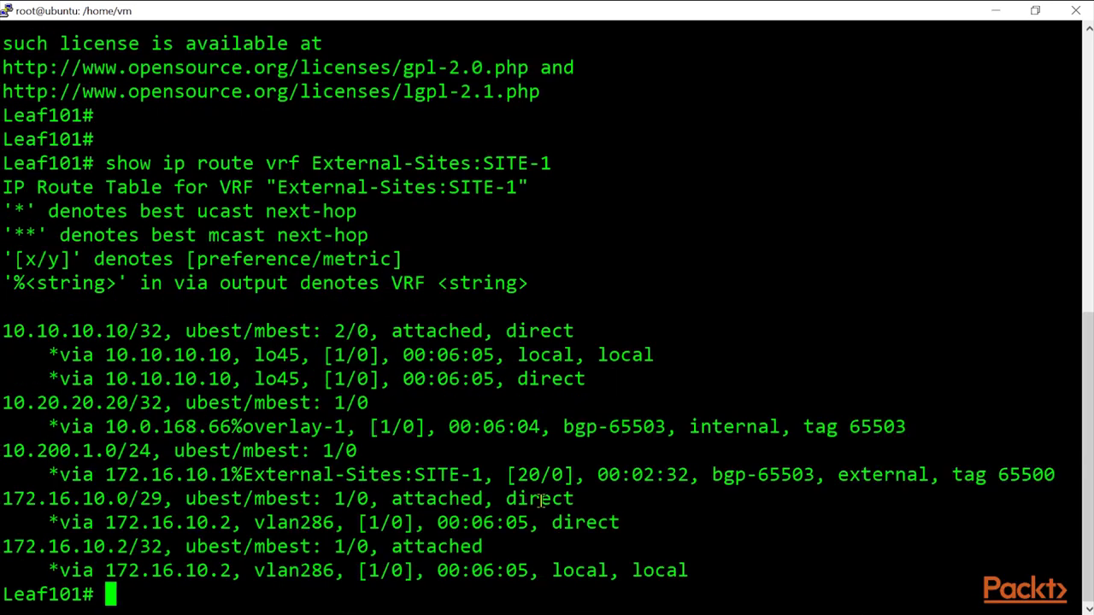
Step: Review the 10.200.1.0/24 BGP route and the 10.20.20.20 prefix in the VRF table
{"action": "left_click_drag", "start_coordinate": [3, 446], "coordinate": [1030, 475]}
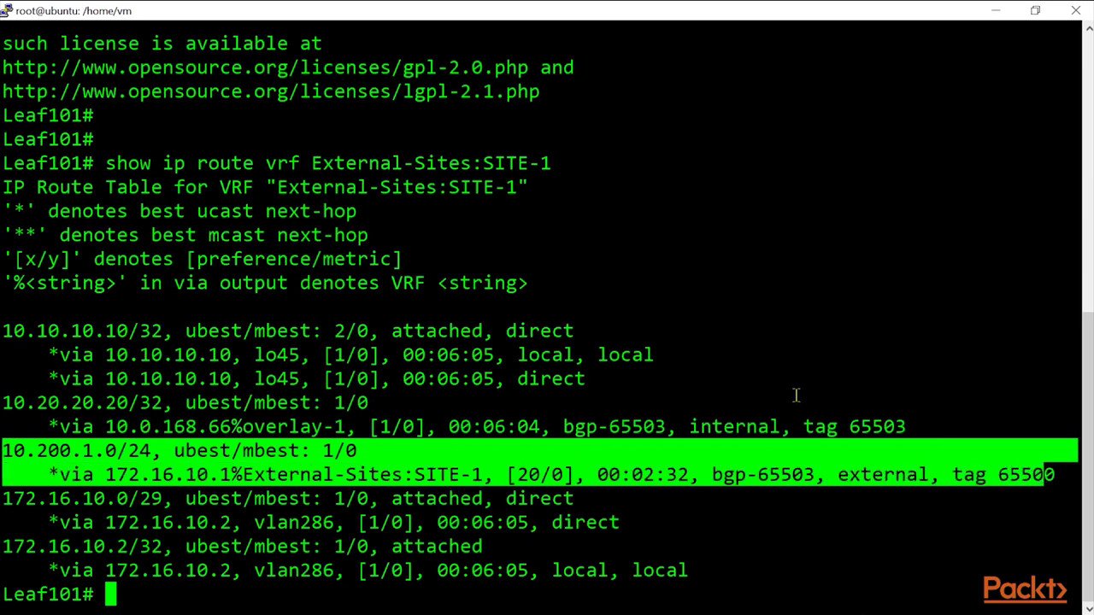
{"action": "left_click", "coordinate": [797, 386]}
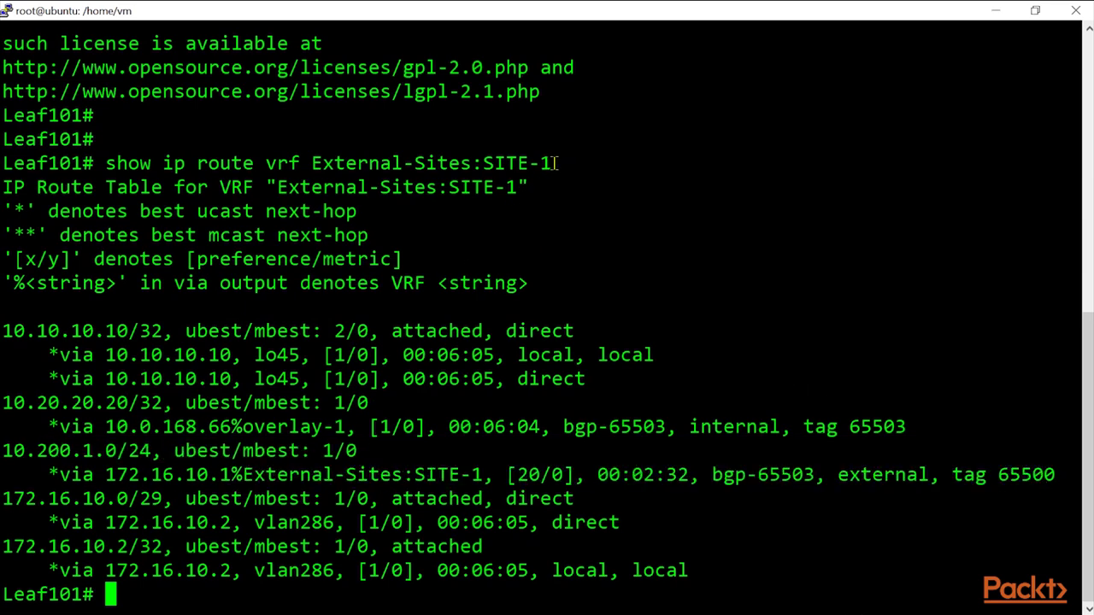
{"action": "left_click_drag", "start_coordinate": [551, 163], "coordinate": [483, 163]}
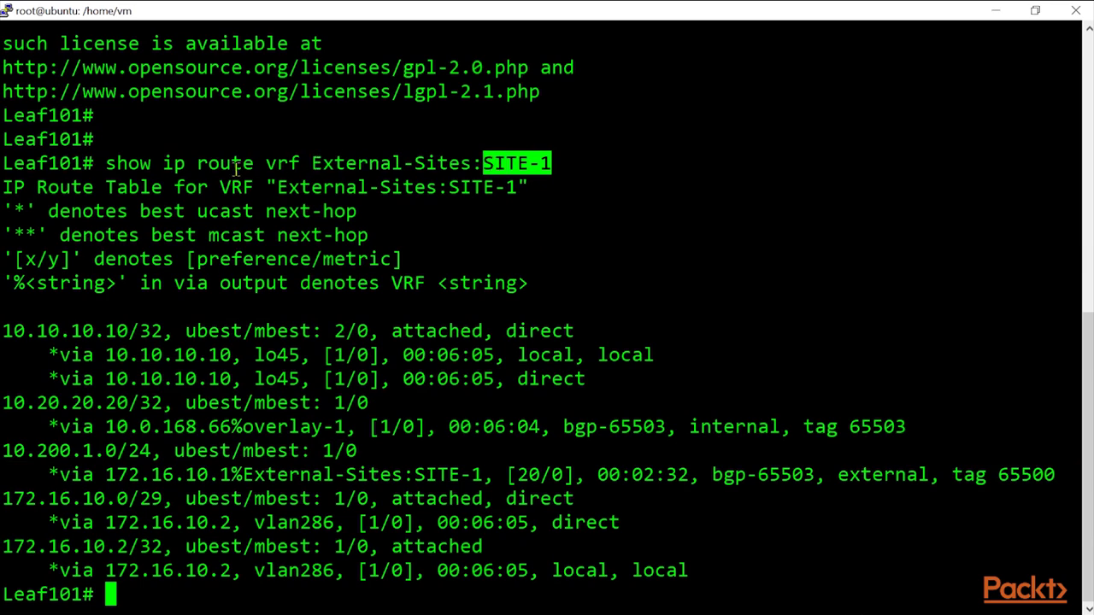
{"action": "left_click_drag", "start_coordinate": [313, 164], "coordinate": [470, 163]}
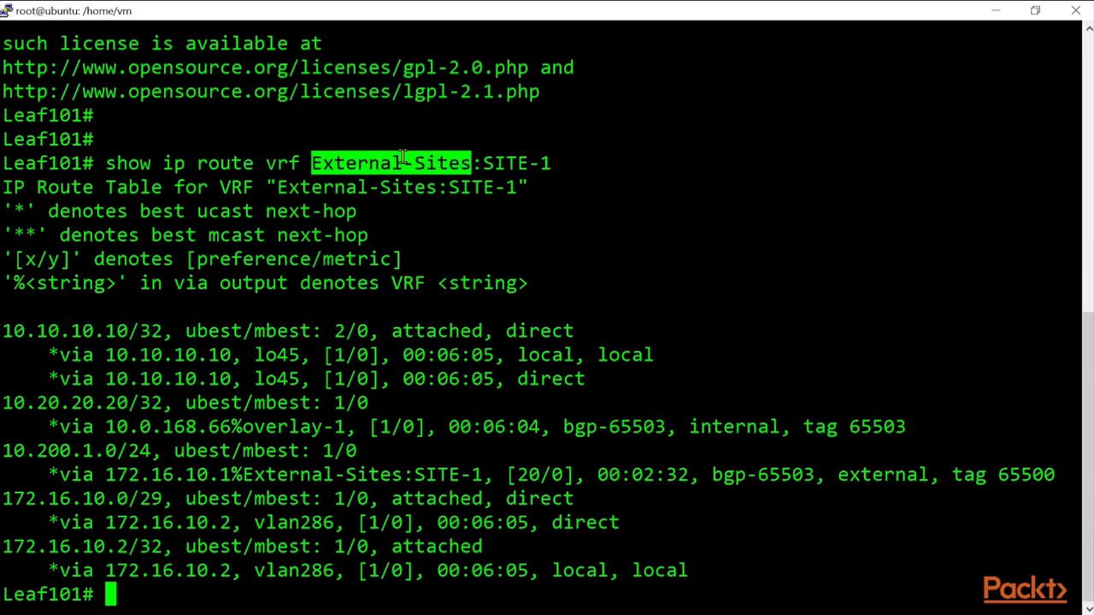
{"action": "left_click_drag", "start_coordinate": [552, 163], "coordinate": [483, 163]}
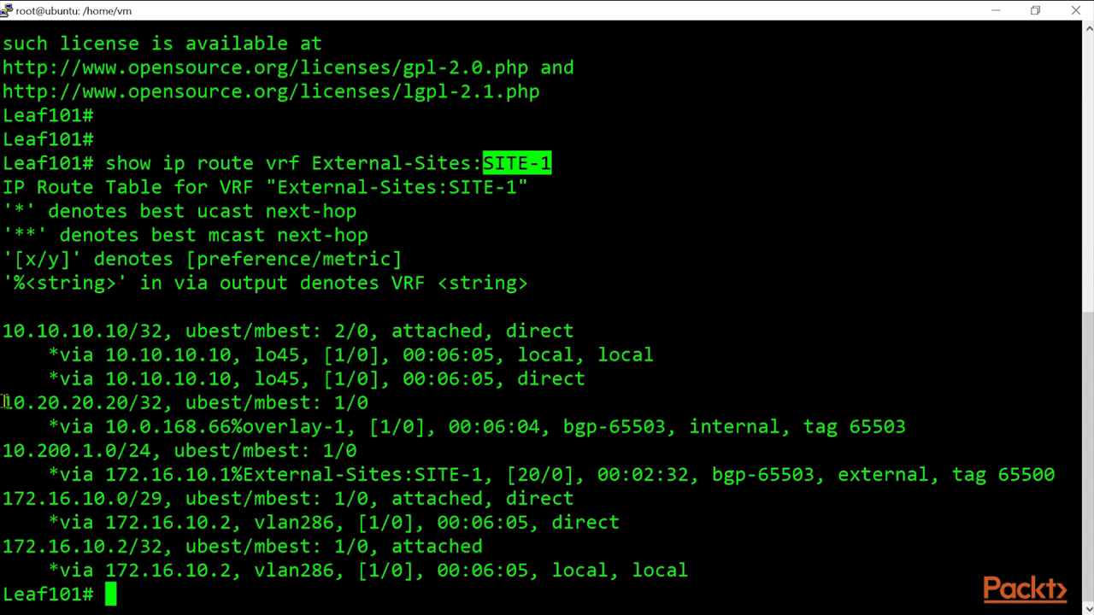
{"action": "left_click_drag", "start_coordinate": [4, 403], "coordinate": [158, 405]}
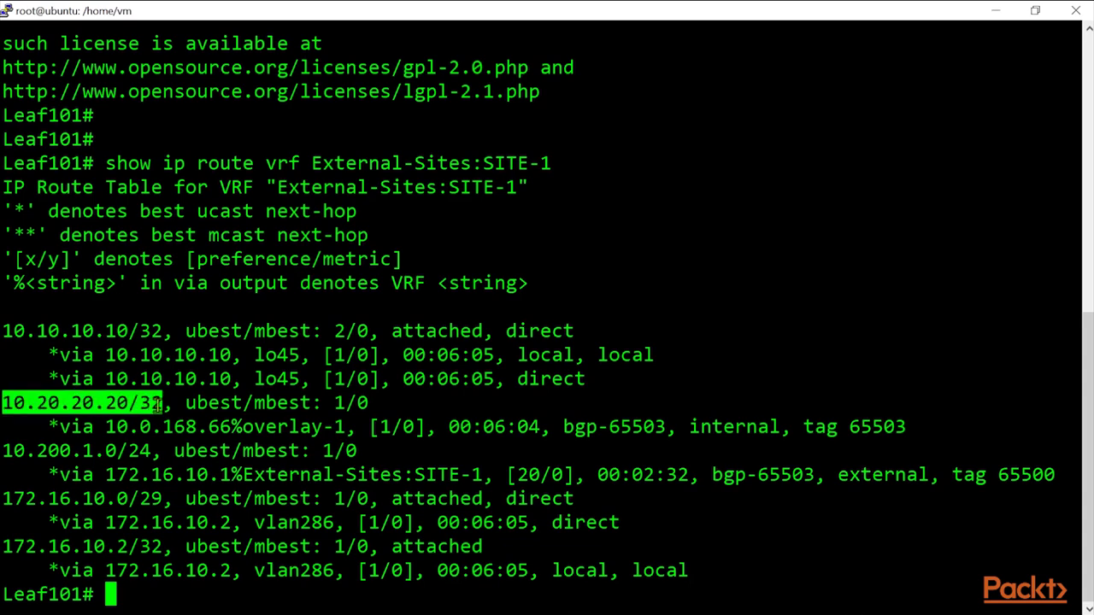
Step: Review route details: tags 65503 and 65500, next hop 172.16.10.1, source bgp-65503
{"action": "left_click_drag", "start_coordinate": [6, 594], "coordinate": [83, 596]}
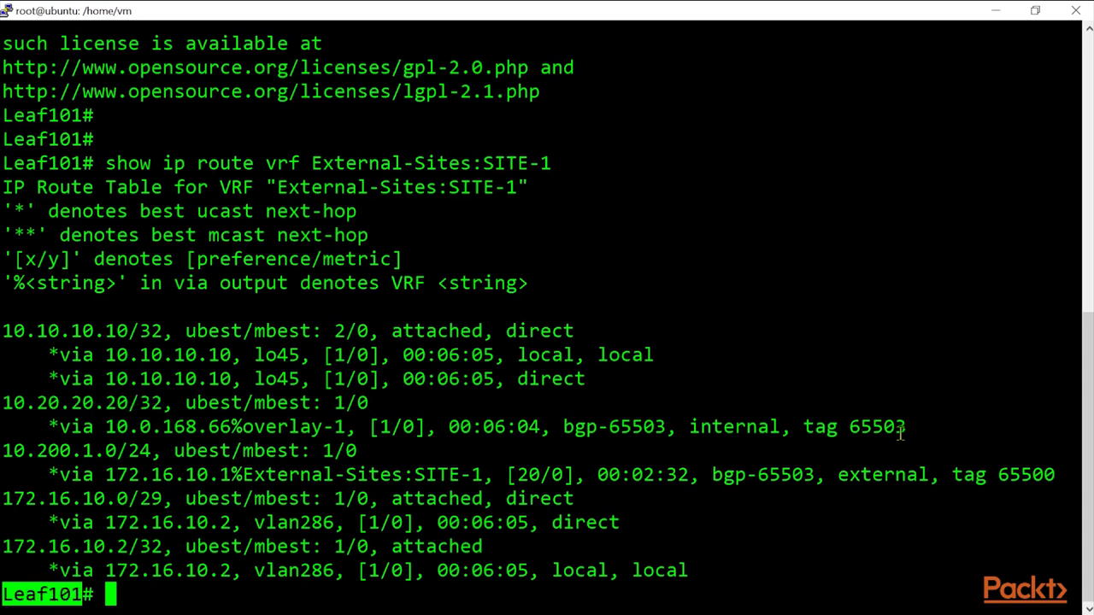
{"action": "left_click_drag", "start_coordinate": [908, 427], "coordinate": [843, 430]}
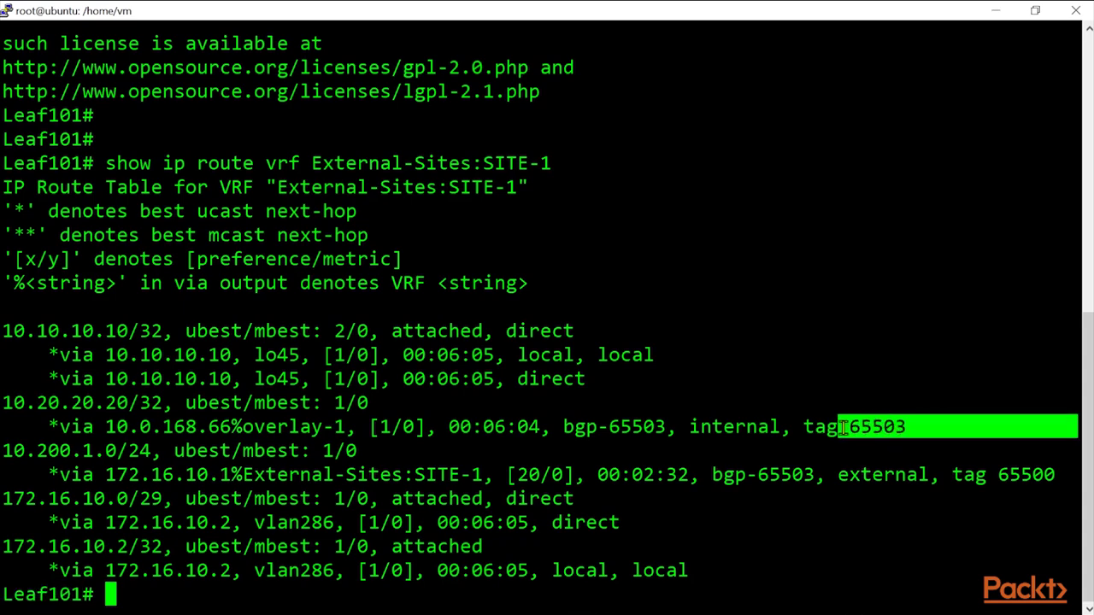
{"action": "left_click", "coordinate": [913, 427]}
{"action": "left_click_drag", "start_coordinate": [904, 427], "coordinate": [853, 430]}
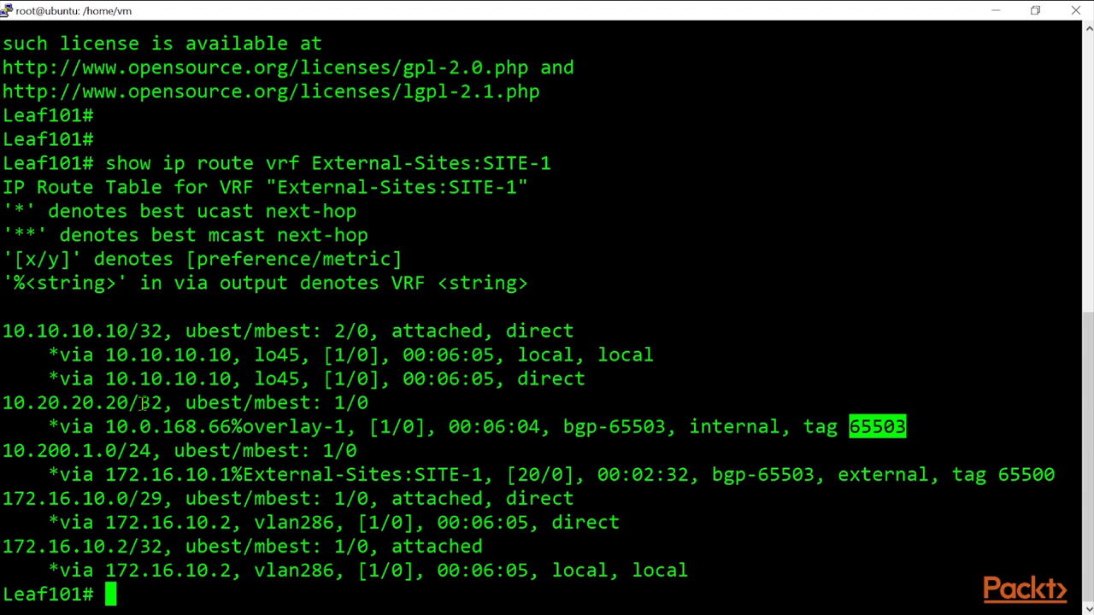
{"action": "left_click_drag", "start_coordinate": [164, 403], "coordinate": [7, 406]}
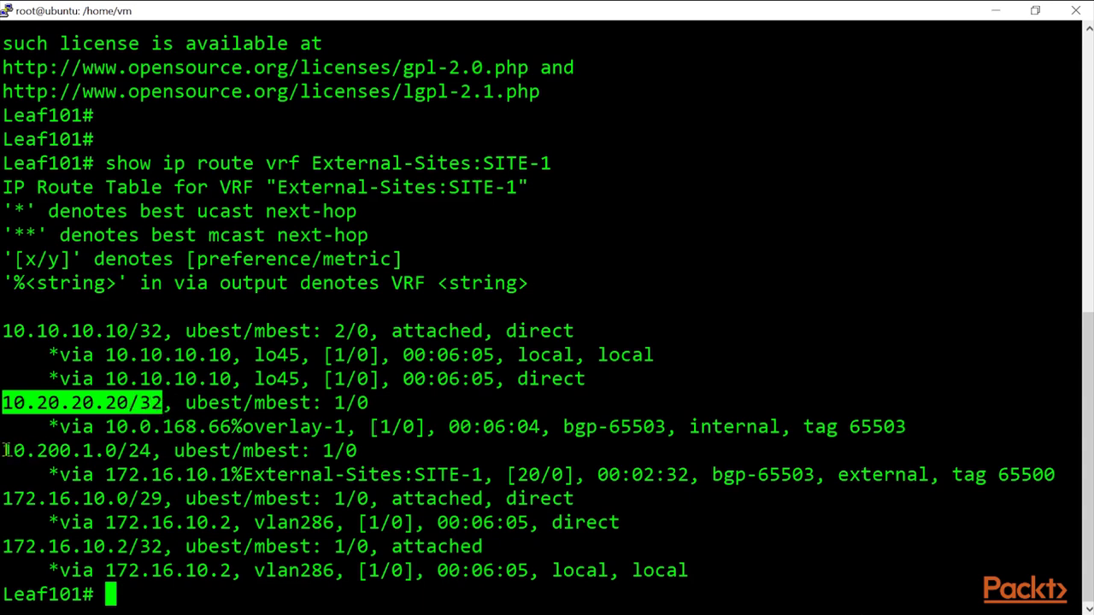
{"action": "left_click_drag", "start_coordinate": [3, 451], "coordinate": [151, 450]}
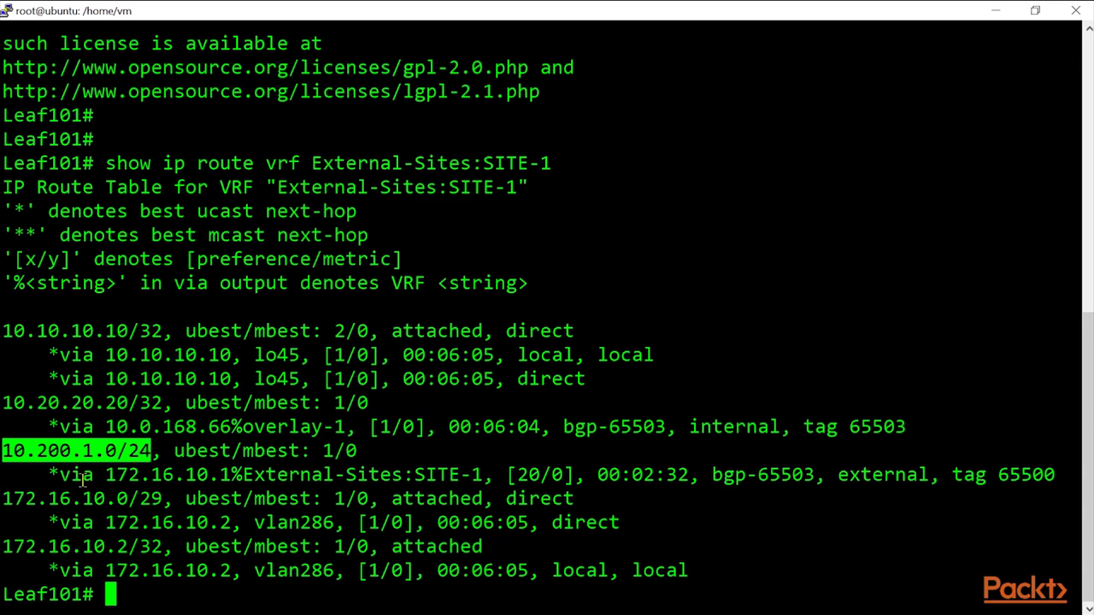
{"action": "left_click_drag", "start_coordinate": [105, 477], "coordinate": [229, 476]}
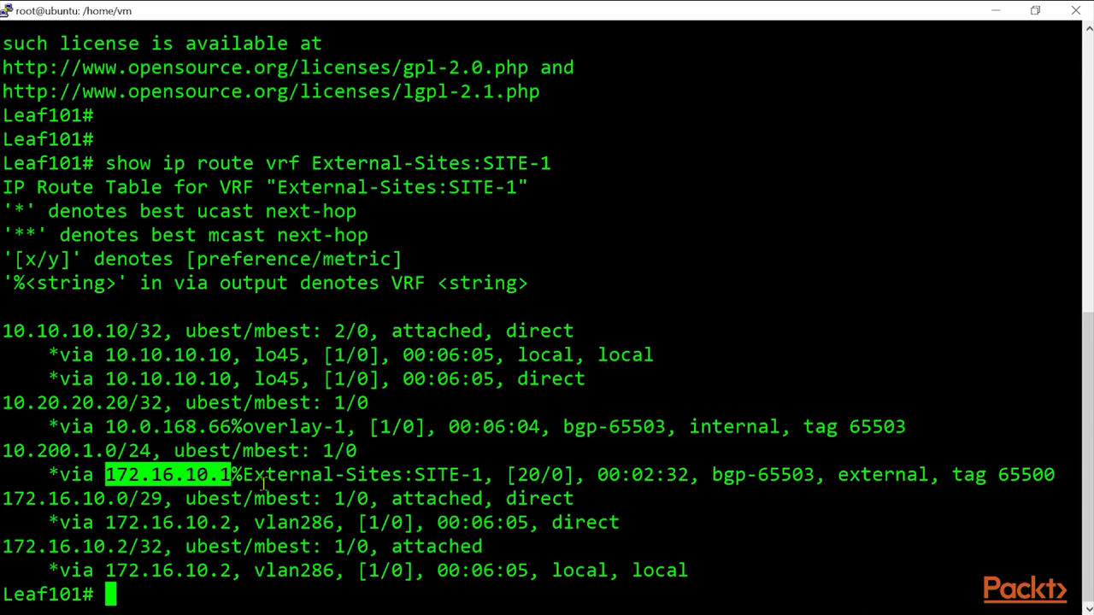
{"action": "double_click", "coordinate": [818, 474]}
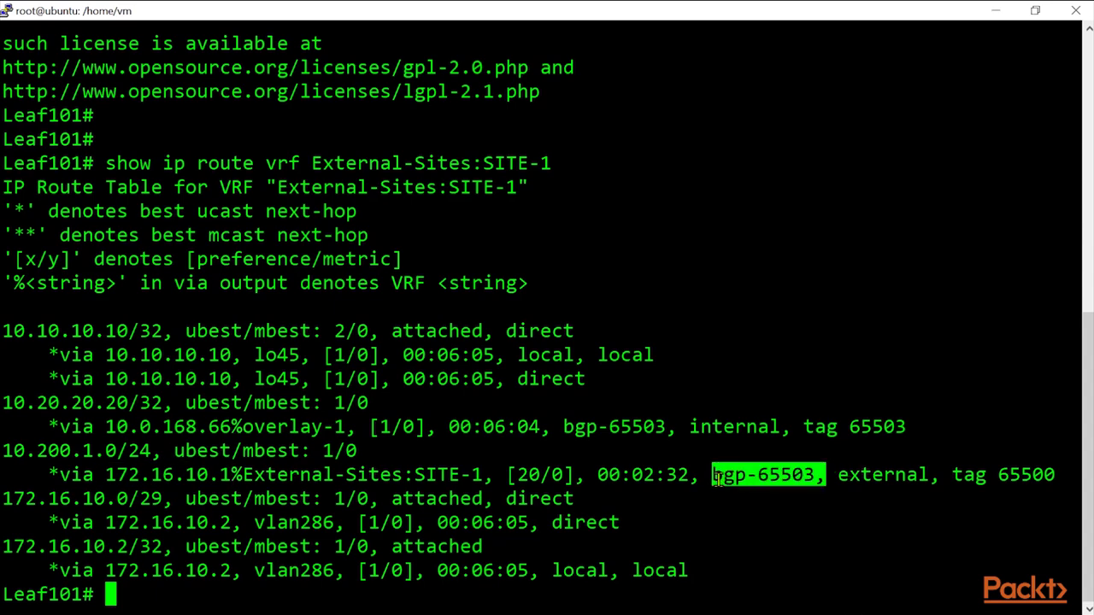
{"action": "left_click_drag", "start_coordinate": [1053, 475], "coordinate": [953, 475]}
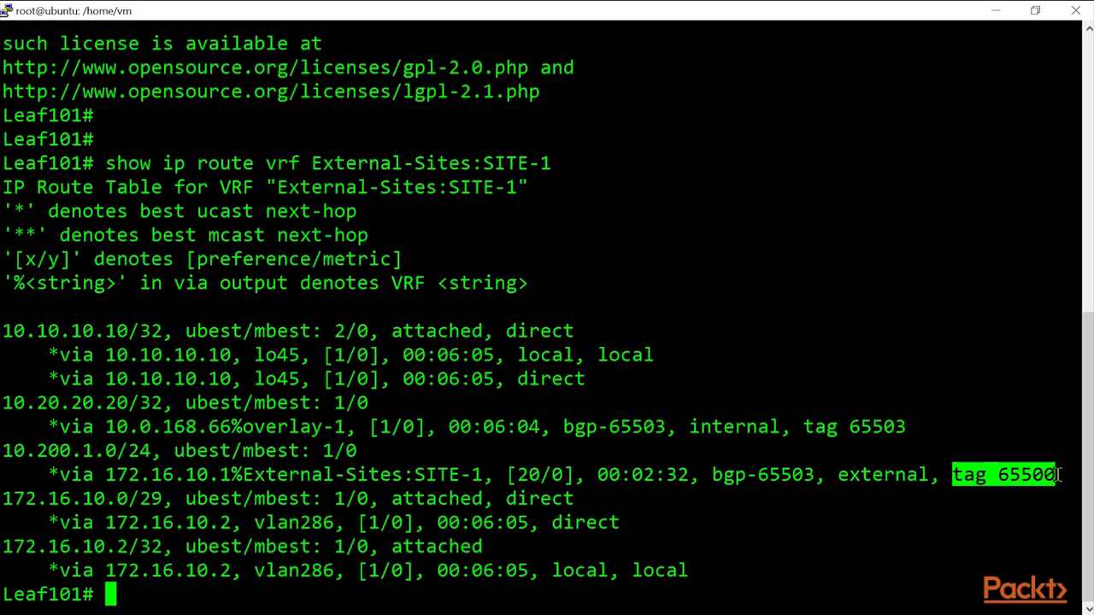
Step: Ping 10.200.1.1 from Leaf101, getting replies at about 1.7 ms
{"action": "mouse_move", "coordinate": [116, 450]}
{"action": "left_mouse_down"}
{"action": "mouse_move", "coordinate": [2, 450]}
{"action": "mouse_move", "coordinate": [107, 450]}
{"action": "left_mouse_up"}
{"action": "left_click", "coordinate": [109, 451]}
{"action": "left_click", "coordinate": [106, 450]}
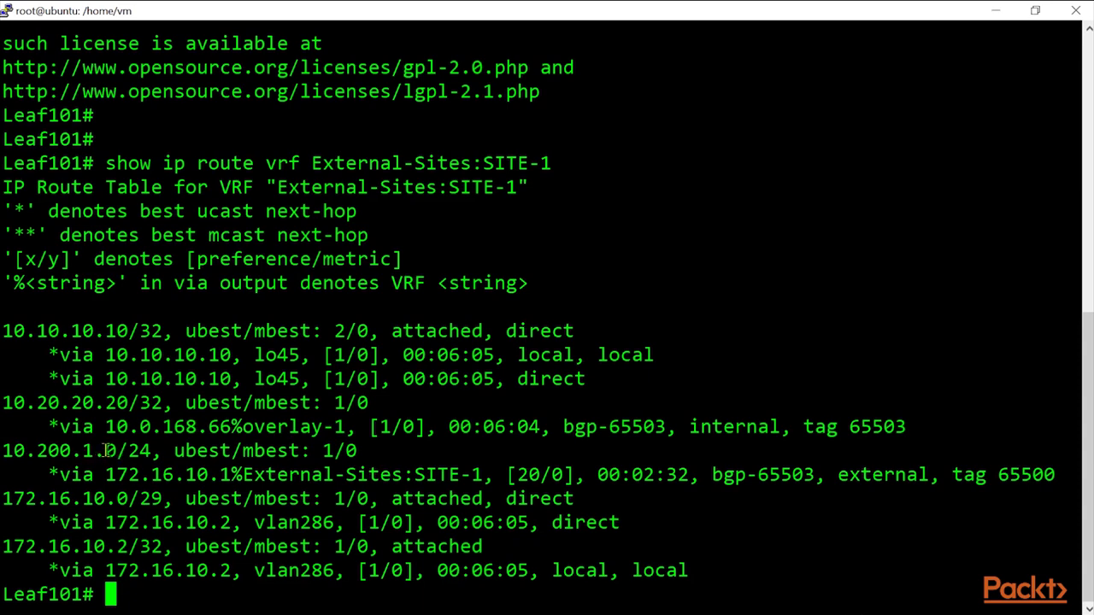
{"action": "type", "text": "ping 10.200.1.1"}
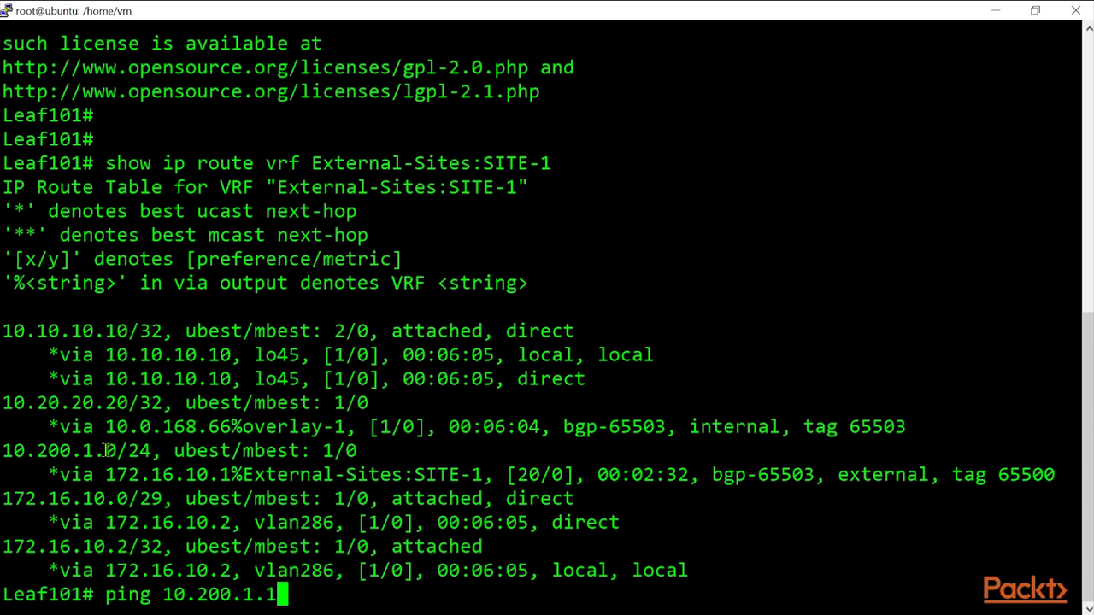
{"action": "key", "text": "Return"}
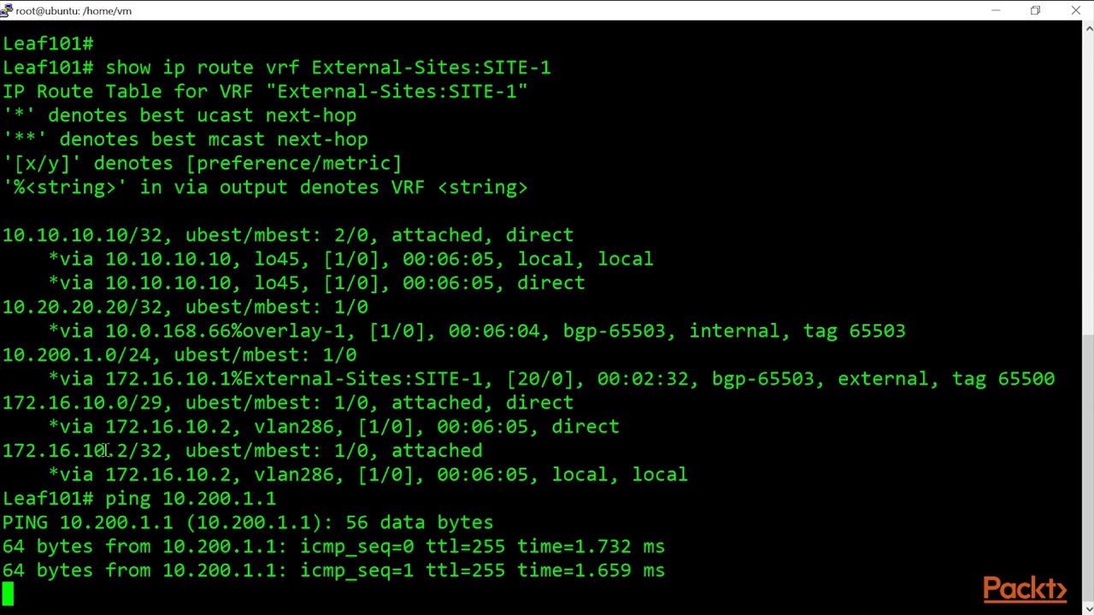